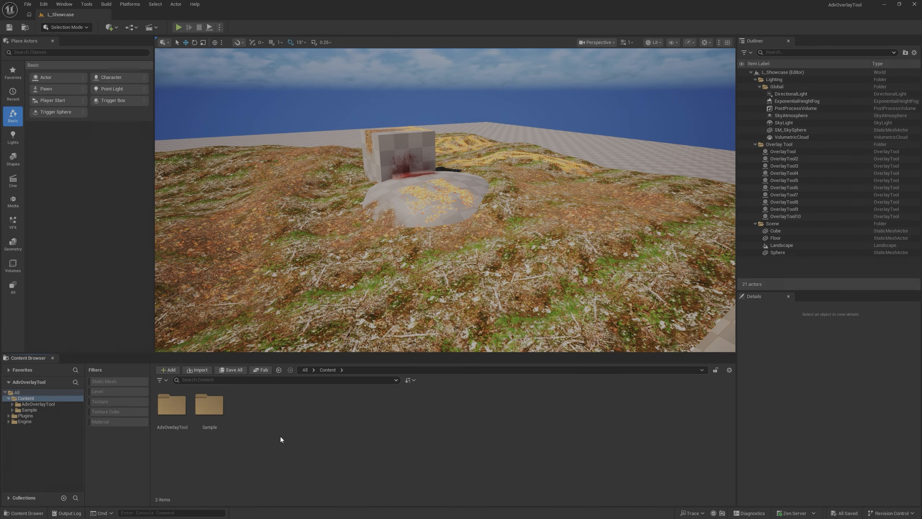
- Collapse the Lighting and Scene folders, highlight all ten overlay tool actors in the level, and clear the selection
right_click_drag(445, 200, 428, 233)
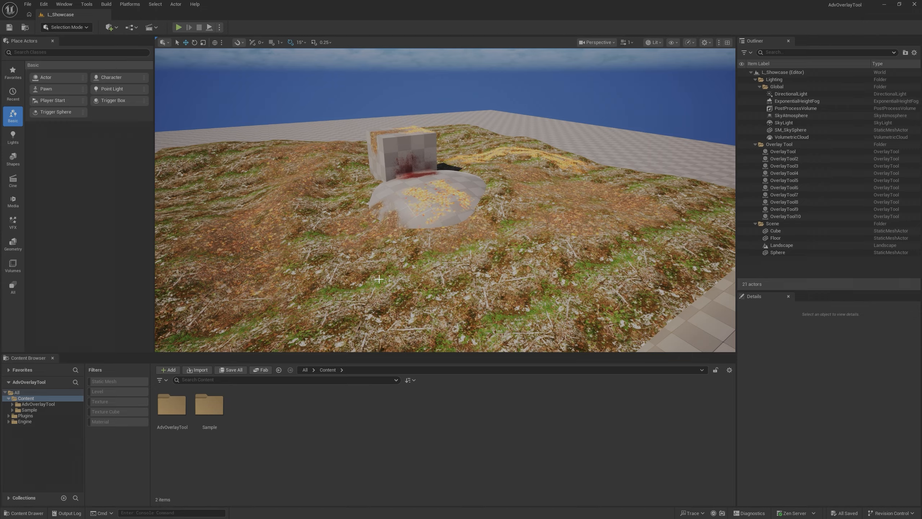
left_click(755, 79)
left_click(755, 166)
left_click(784, 93)
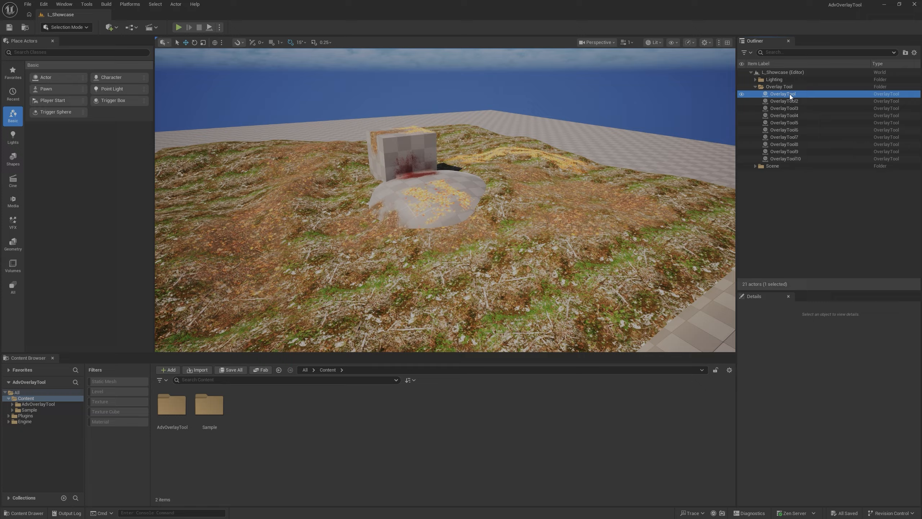
left_click(801, 159, "shift")
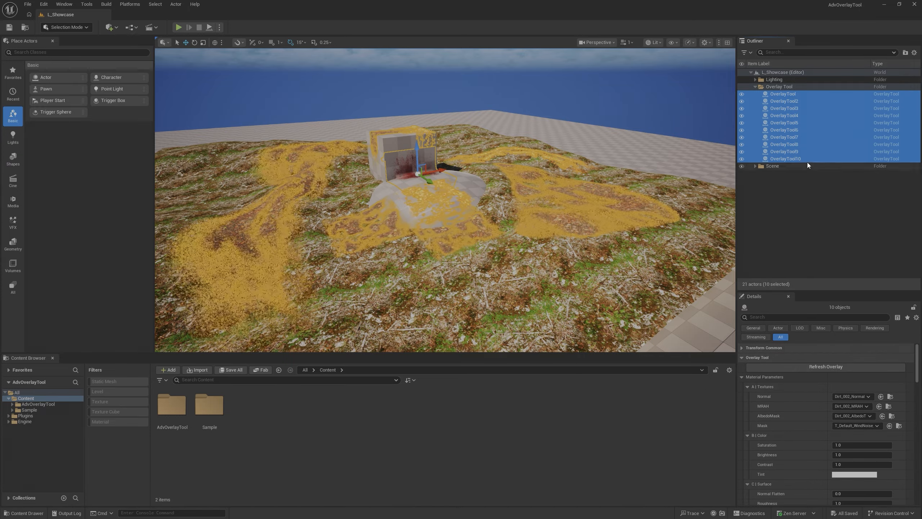
right_click_drag(546, 275, 703, 255)
left_click(805, 206)
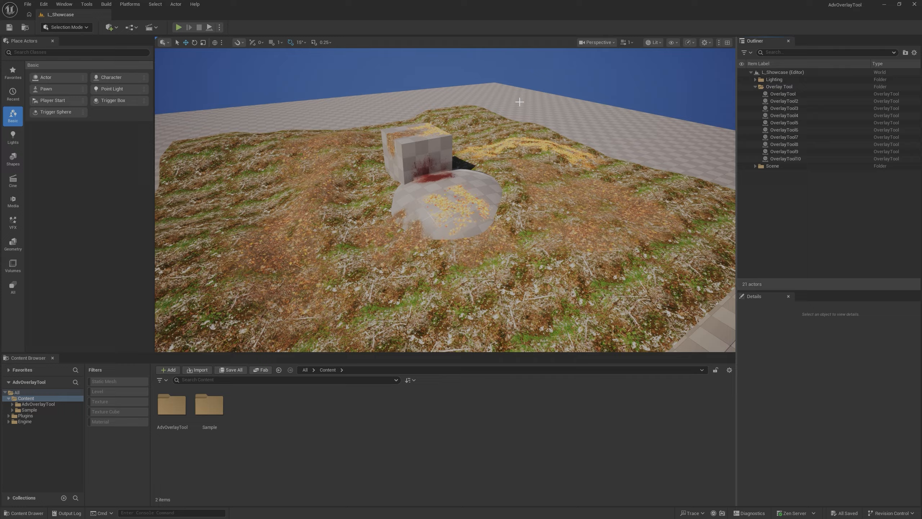
- Select the dirt overlay that runs up the edge of the sphere and give its details more vertical room
right_click_drag(477, 220, 432, 210)
left_click(446, 216)
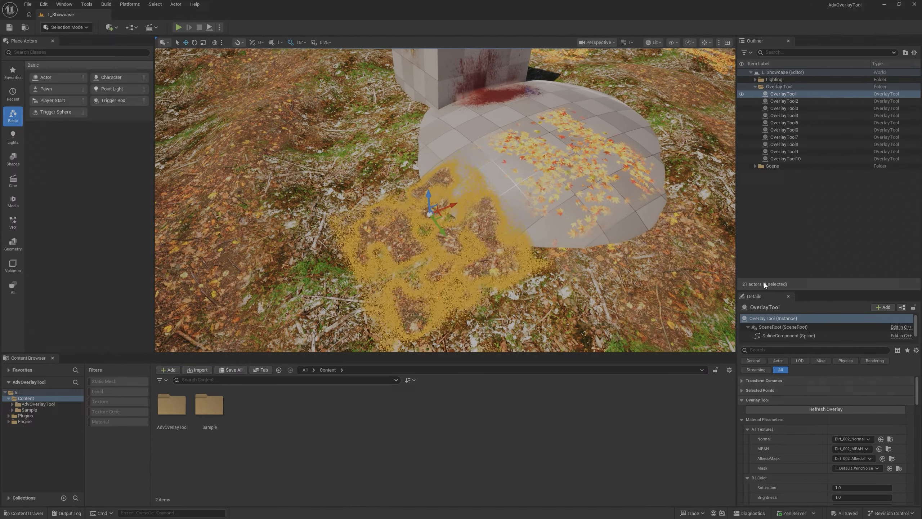
left_click_drag(788, 285, 789, 227)
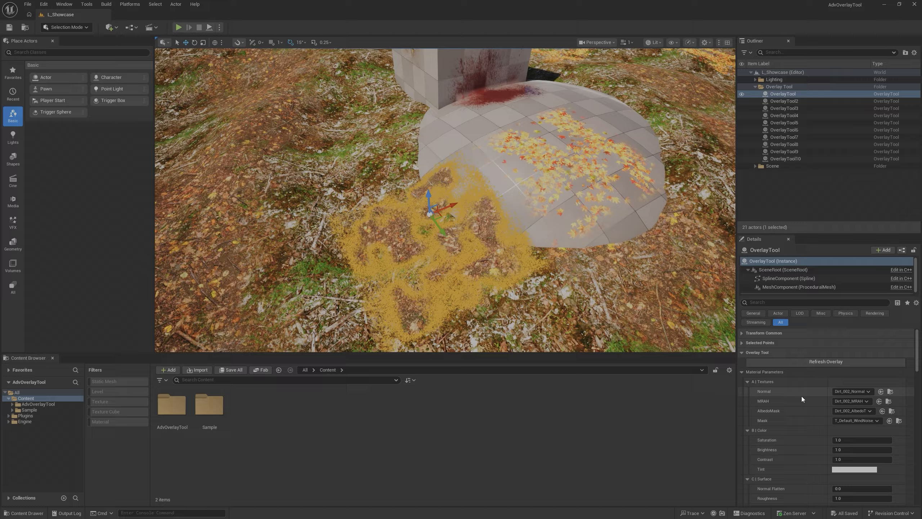
- Refresh the selected overlay and review its settings with the Material Parameters collapsed and expanded
left_click(743, 373)
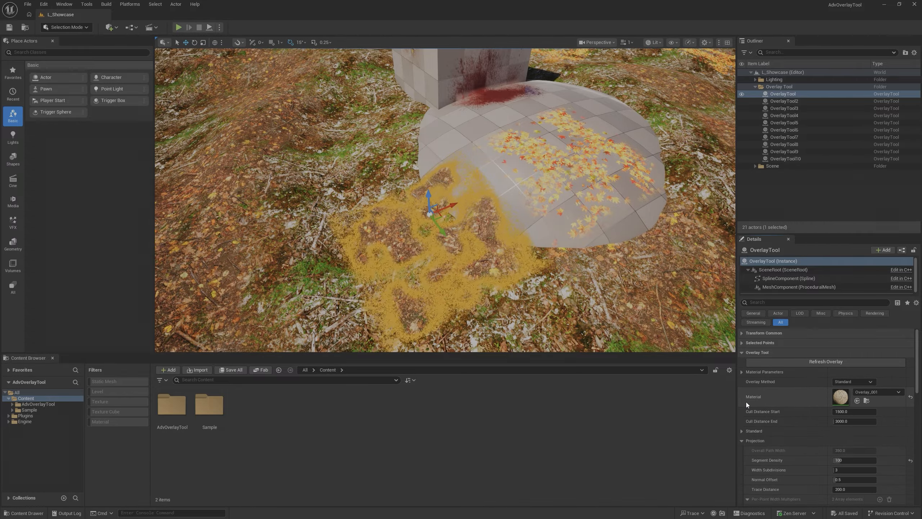
left_click(814, 361)
mouse_move(486, 250)
right_mouse_down()
mouse_move(494, 246)
mouse_move(486, 251)
right_mouse_up()
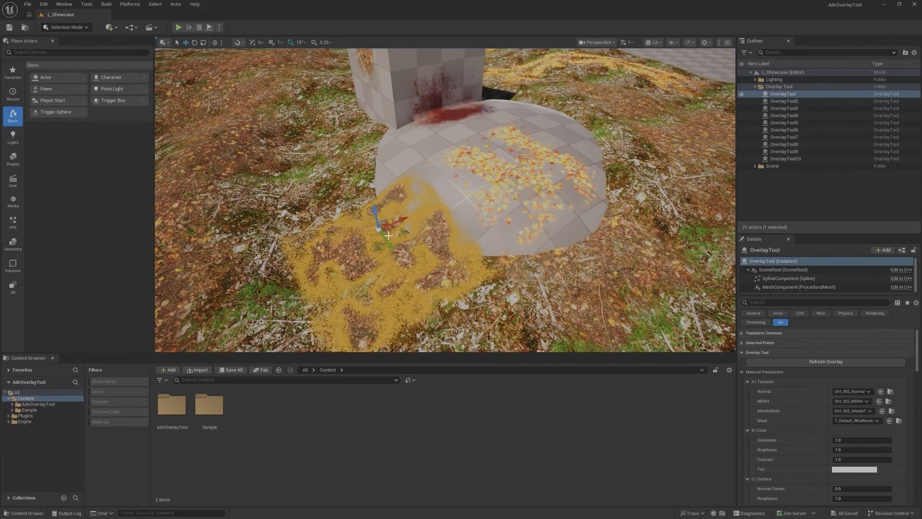
left_click(813, 361)
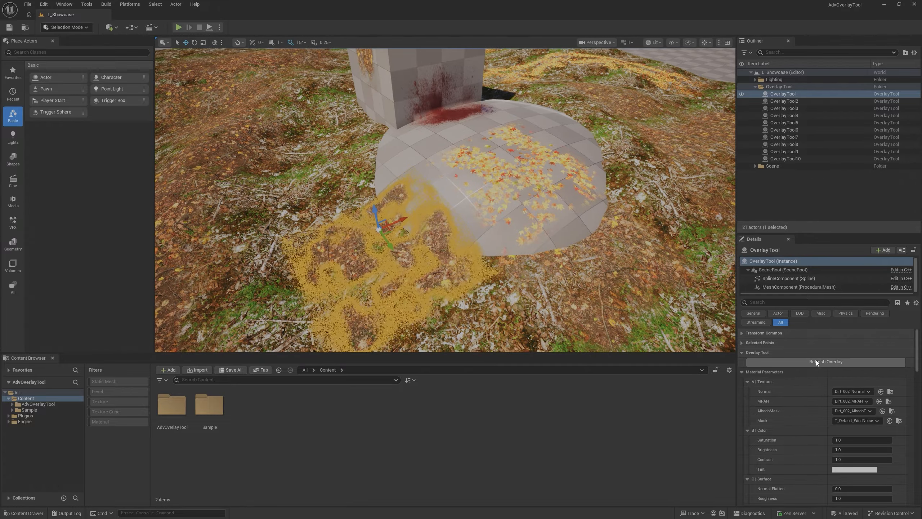
left_click(743, 371)
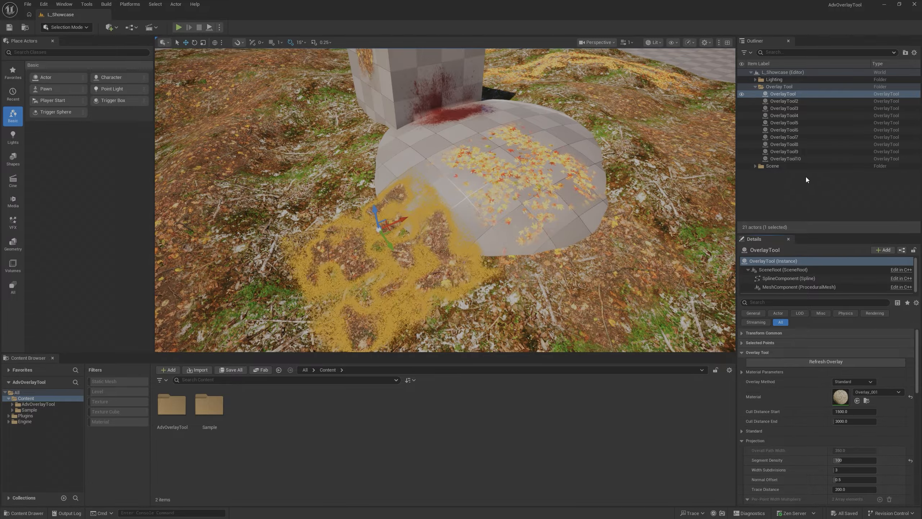
left_click(744, 373)
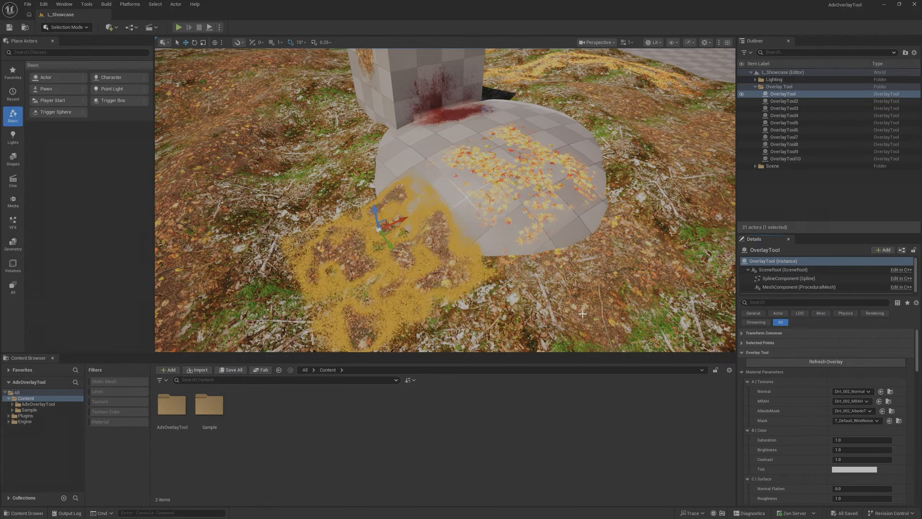
- Move the sphere along X to about 208, away from the dirt overlay, and reselect the OverlayTool actor
left_click_drag(589, 307, 470, 130)
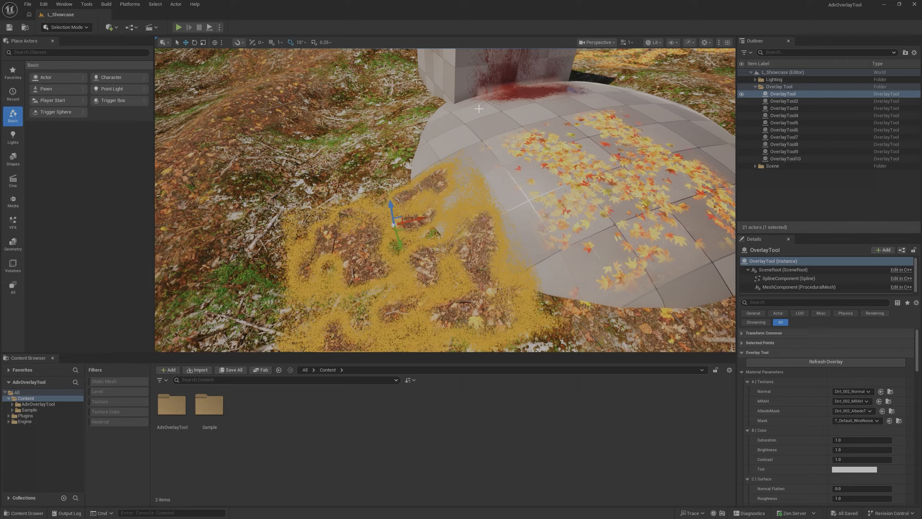
left_click(470, 129)
left_click_drag(586, 150, 623, 149)
right_click_drag(623, 149, 599, 164)
mouse_move(477, 229)
right_mouse_down()
mouse_move(461, 241)
mouse_move(470, 218)
mouse_move(477, 229)
right_mouse_up()
left_click(783, 93)
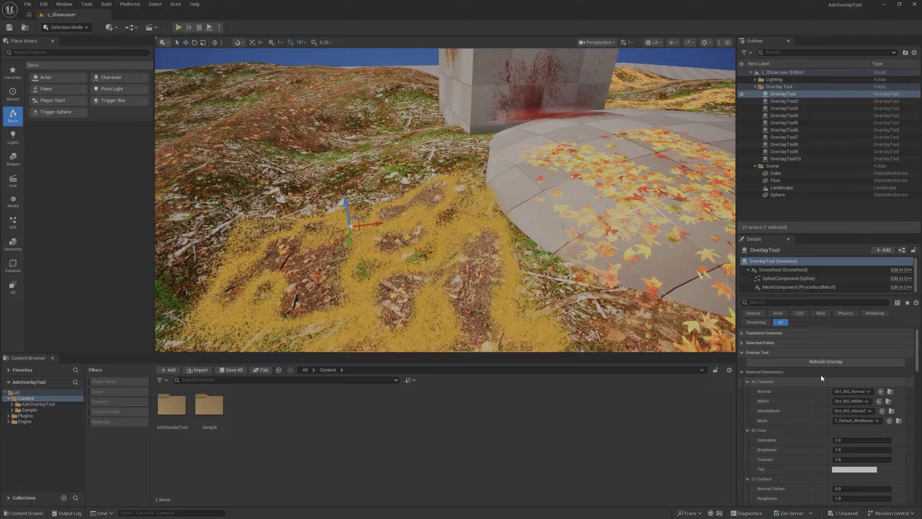
mouse_move(581, 247)
right_mouse_down()
mouse_move(592, 269)
mouse_move(588, 313)
mouse_move(581, 262)
right_mouse_up()
right_click_drag(428, 197, 441, 203)
- Undo the sphere's move and refresh the overlay so it conforms to the sphere
key("ctrl+z")
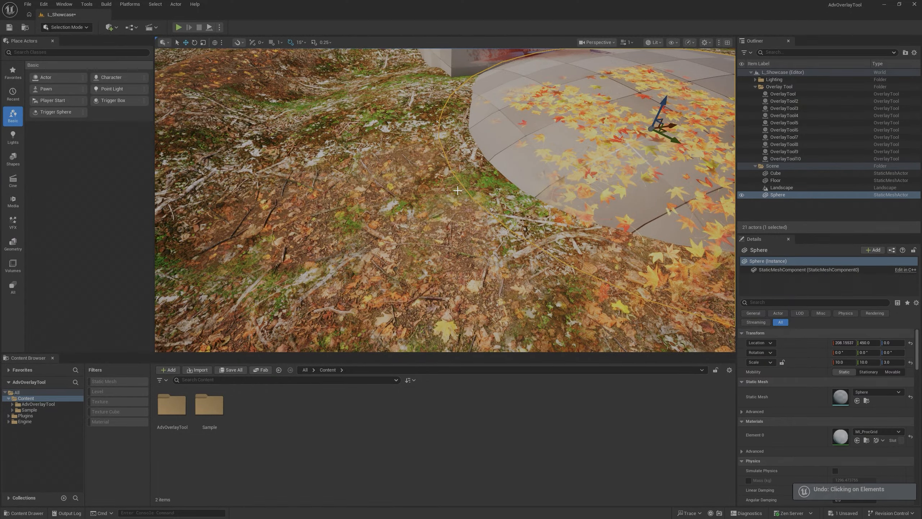
key("ctrl+z")
key("ctrl+z")
key("ctrl+z")
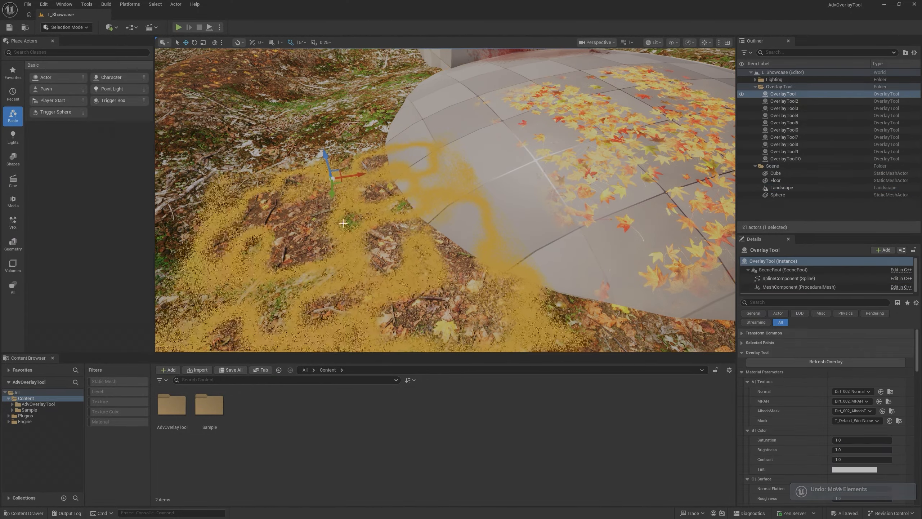
left_click(839, 363)
mouse_move(472, 249)
right_mouse_down()
mouse_move(478, 228)
mouse_move(472, 250)
right_mouse_up()
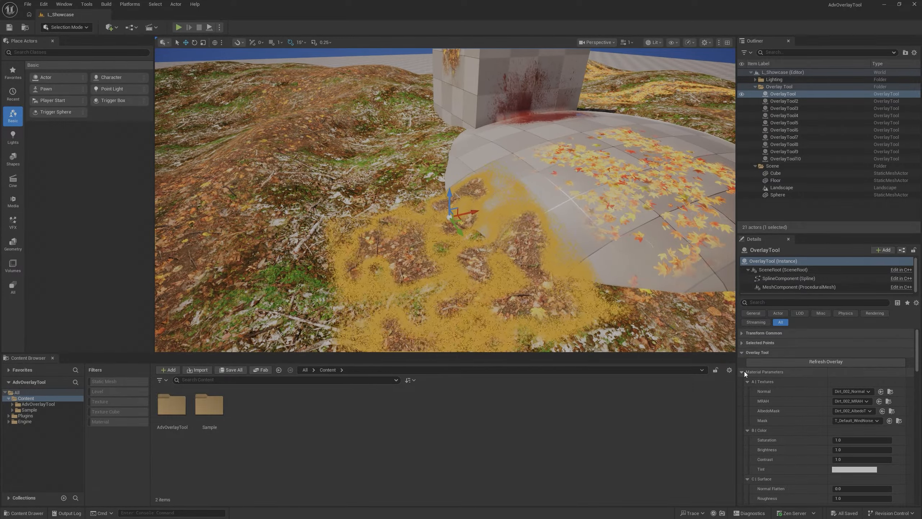
- Open the overlay's Overlay_001 material instance from its Material setting and close the preview viewport in that editor
scroll(774, 376, "down", 4)
scroll(776, 374, "up", 4)
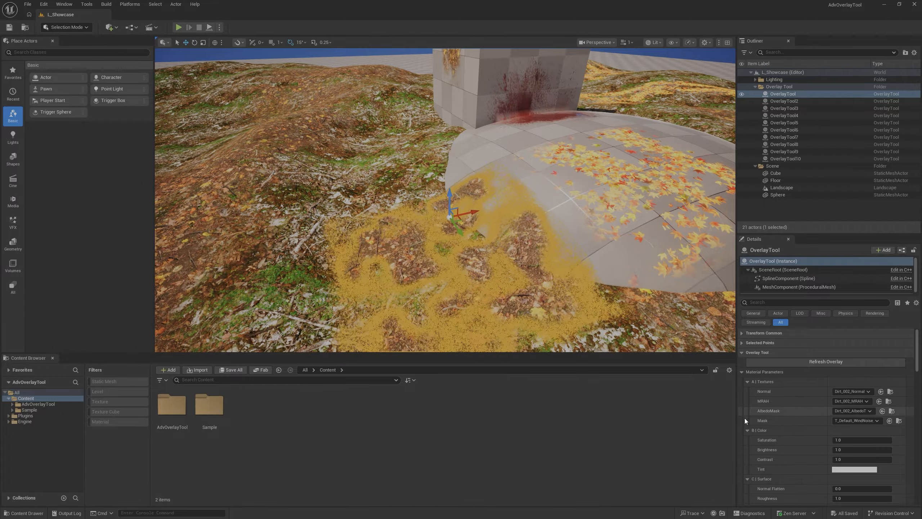
left_click(742, 372)
double_click(840, 400)
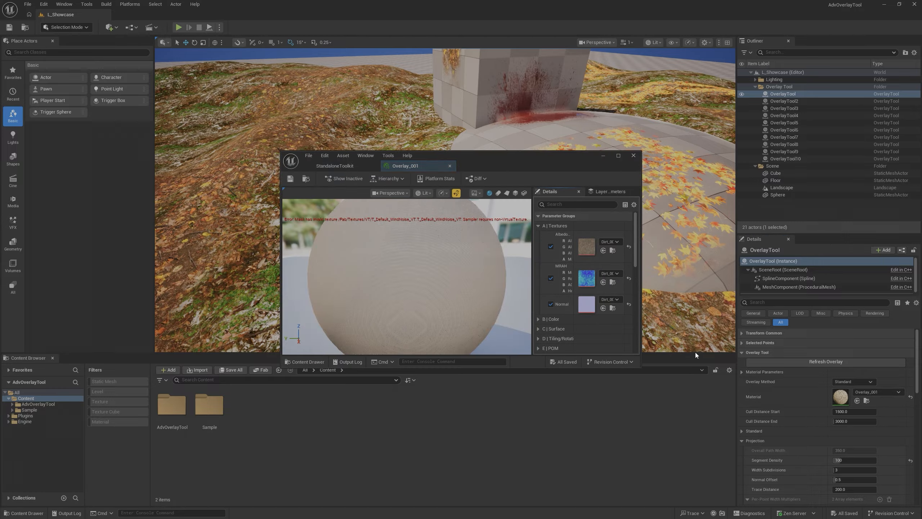
left_click(285, 189)
left_click(333, 192)
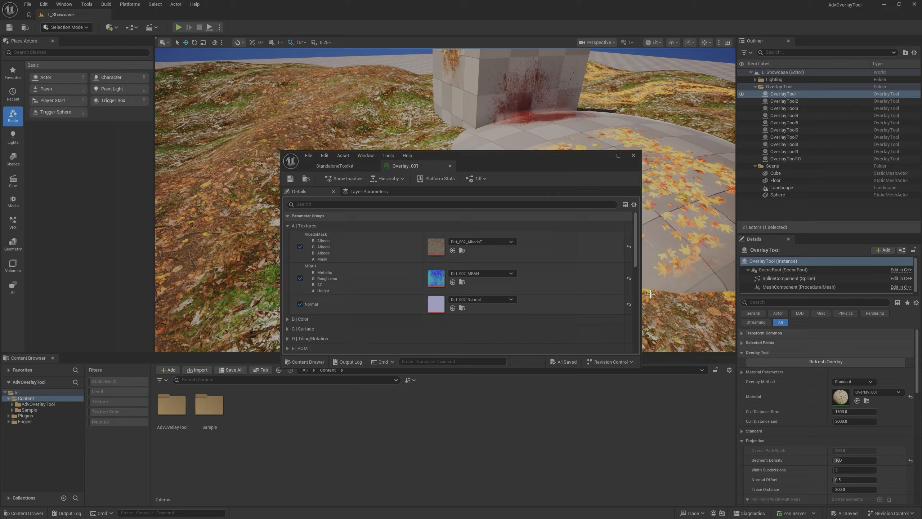
- Make the material instance window narrower and taller, place it beside the overlay in the viewport, and collapse its Mask group
left_click_drag(640, 293, 520, 292)
left_click_drag(459, 156, 231, 76)
left_click_drag(154, 283, 156, 442)
left_click(56, 273)
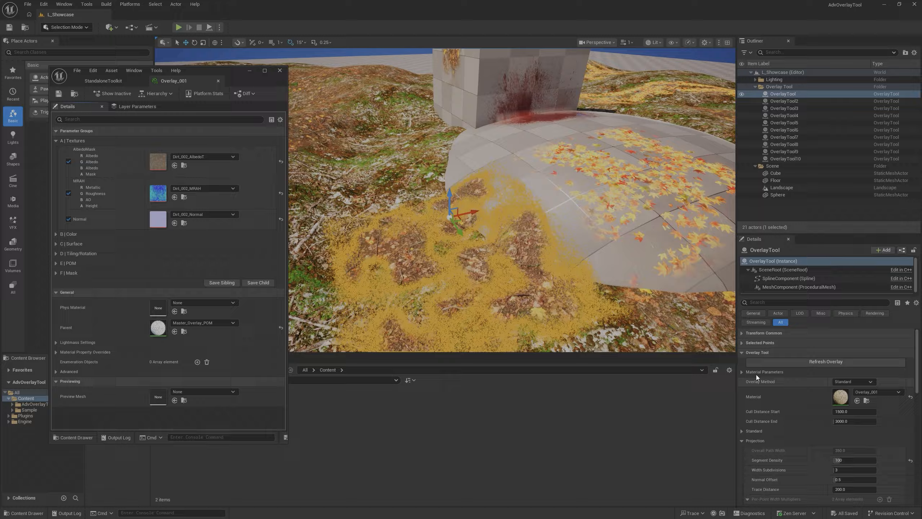
- Expand the overlay's Material Parameters and collapse every group inside, from Textures through Mask and Material
left_click(741, 372)
left_click(749, 381)
left_click(748, 391)
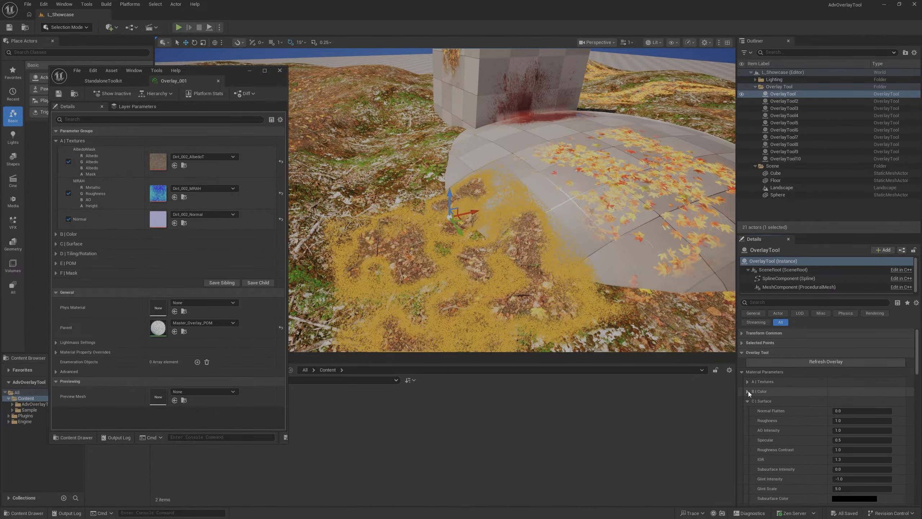
left_click(747, 401)
left_click(747, 410)
left_click(746, 420)
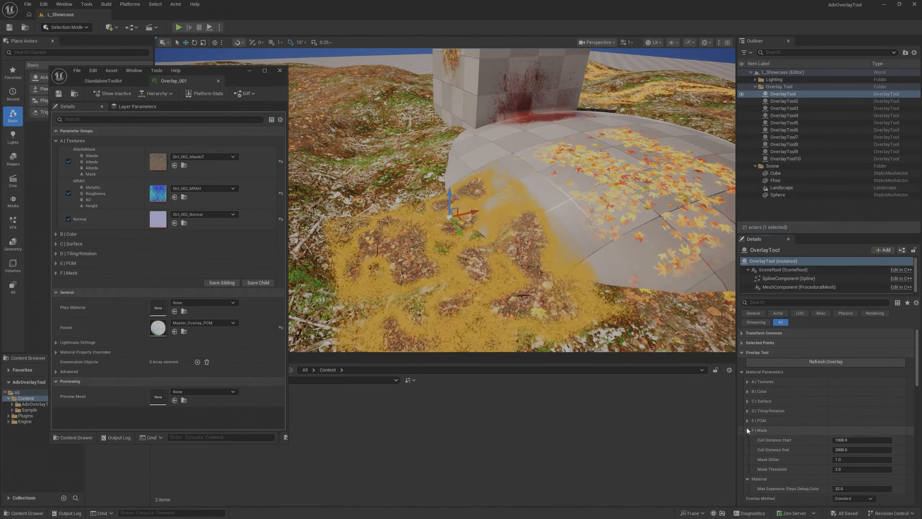
left_click(748, 430)
left_click(748, 440)
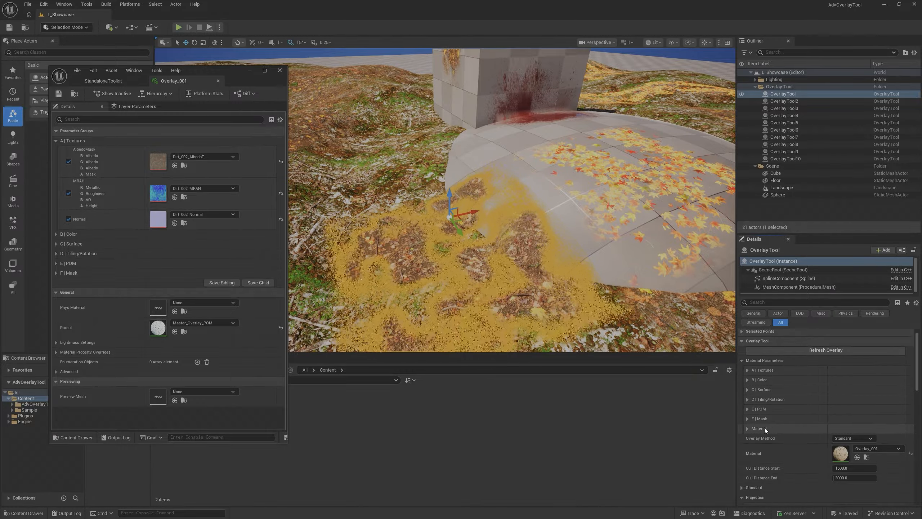
- Examine the overlay's Textures, Color and Surface parameters alongside the Mask options of the Overlay_001 material instance
left_click(747, 370)
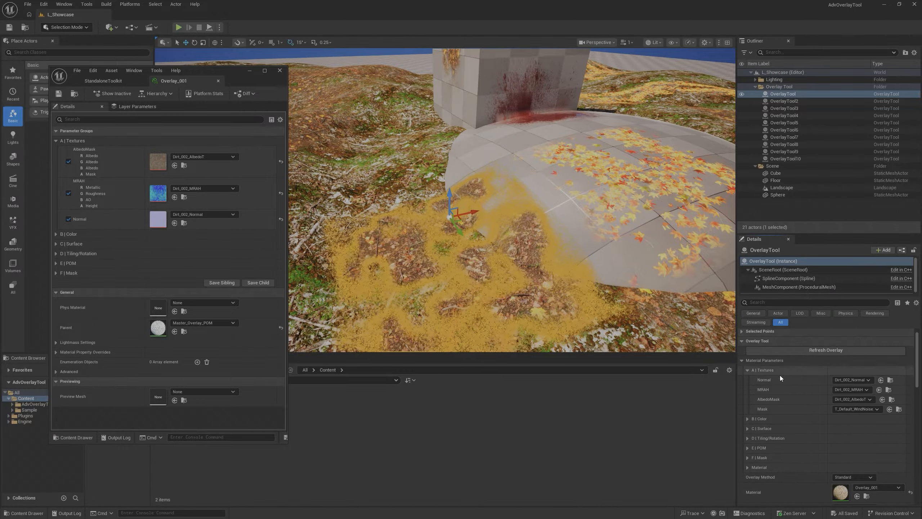
left_click(748, 371)
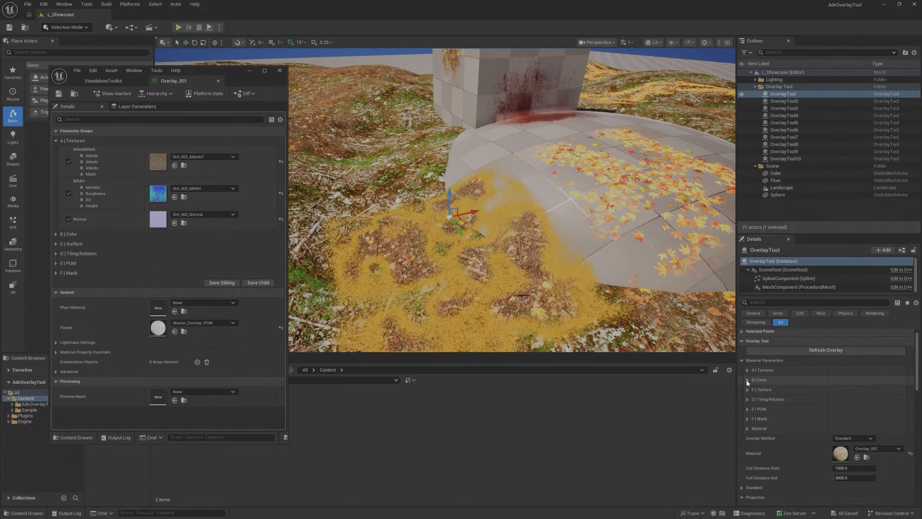
left_click(747, 380)
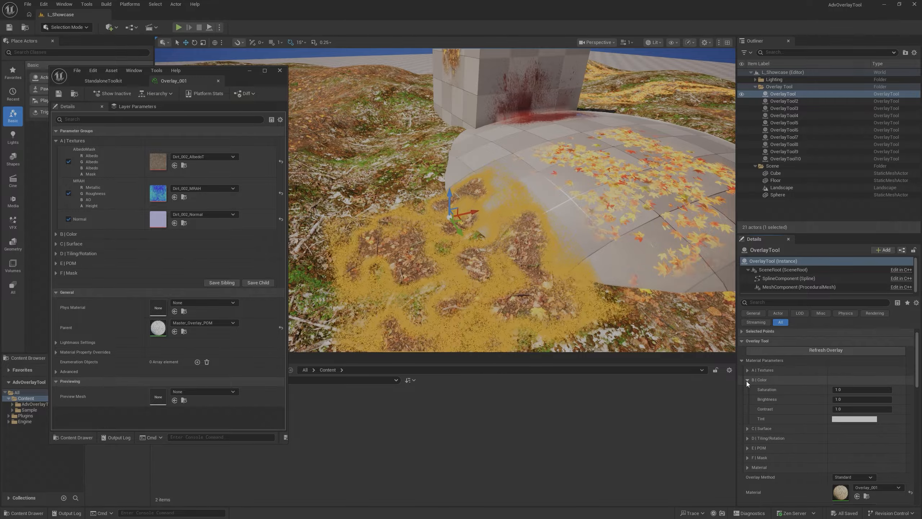
left_click(55, 272)
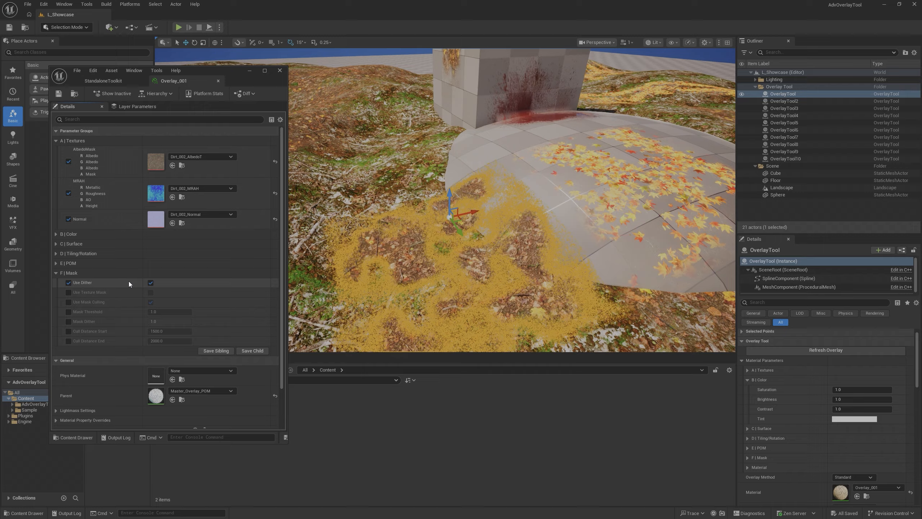
left_click(748, 380)
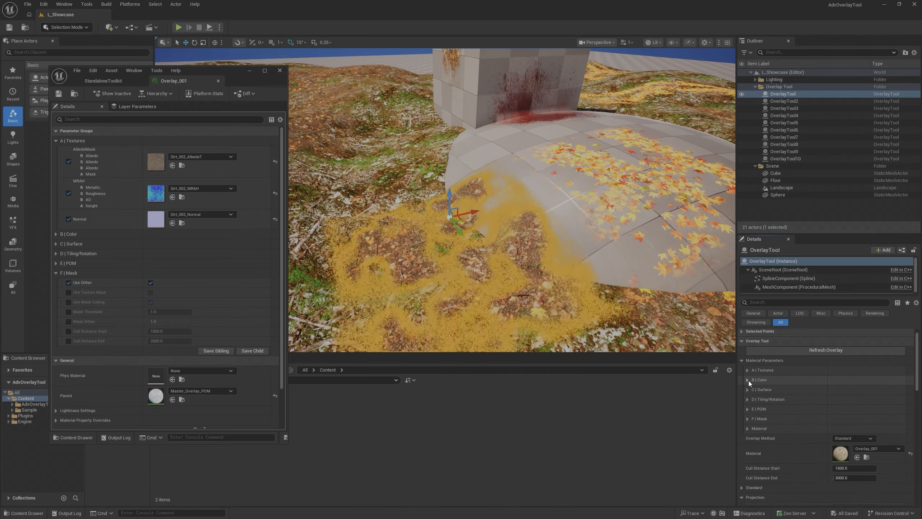
left_click(747, 389)
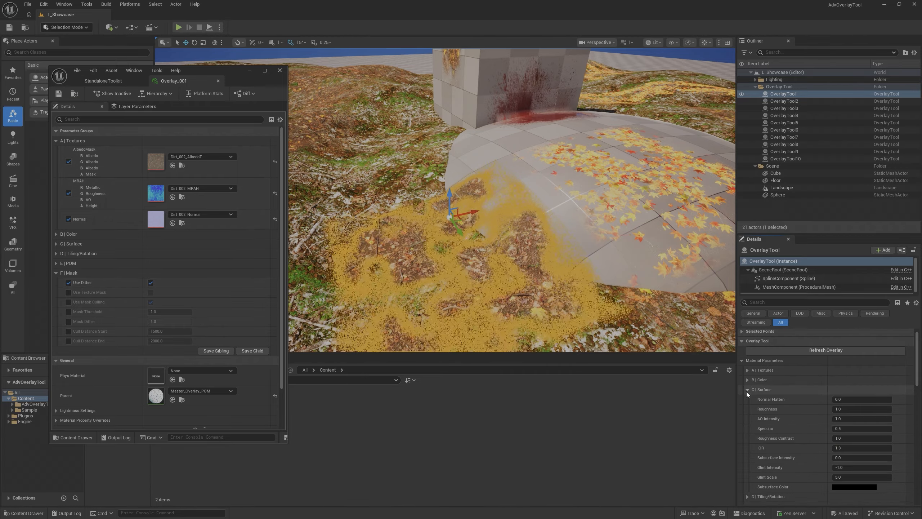
left_click(747, 390)
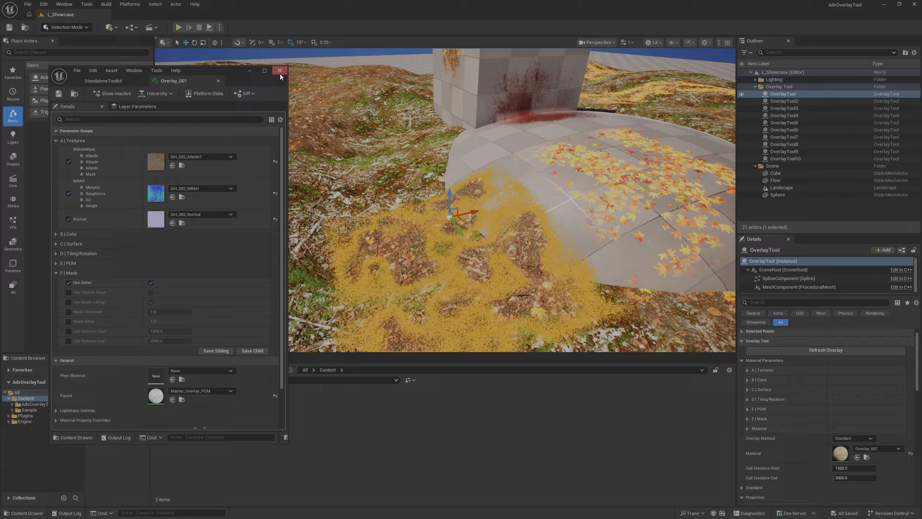
- Clear the material instance window off the level editor and hide the overlay's selection outline with game view
left_click_drag(219, 71, 921, 145)
right_click_drag(599, 221, 602, 258)
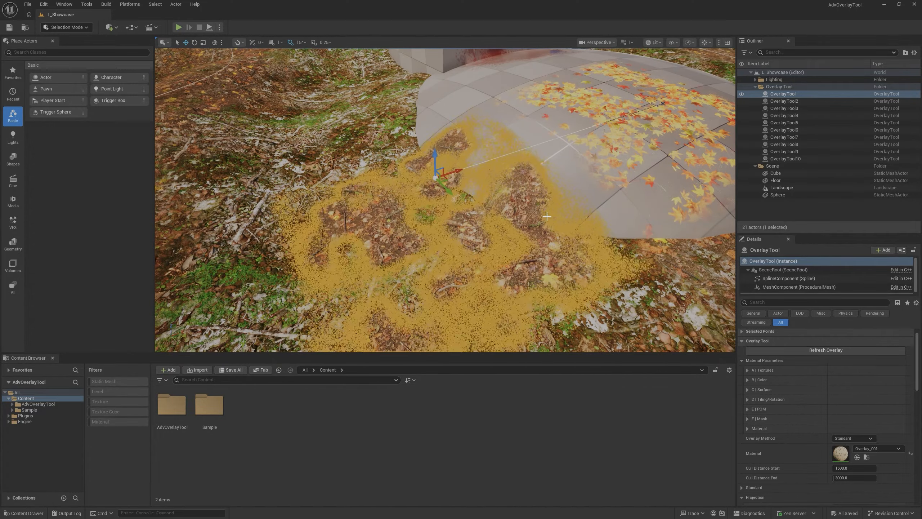
key("g")
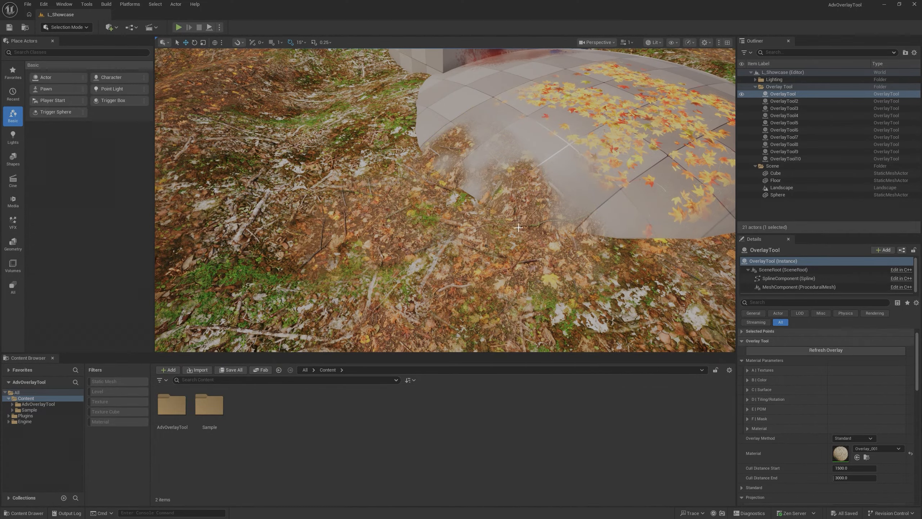
- Try a different Tiling value in the overlay's Tiling/Rotation parameters, and set it to 512
left_click(748, 399)
left_click_drag(852, 411, 869, 411)
left_click(852, 410)
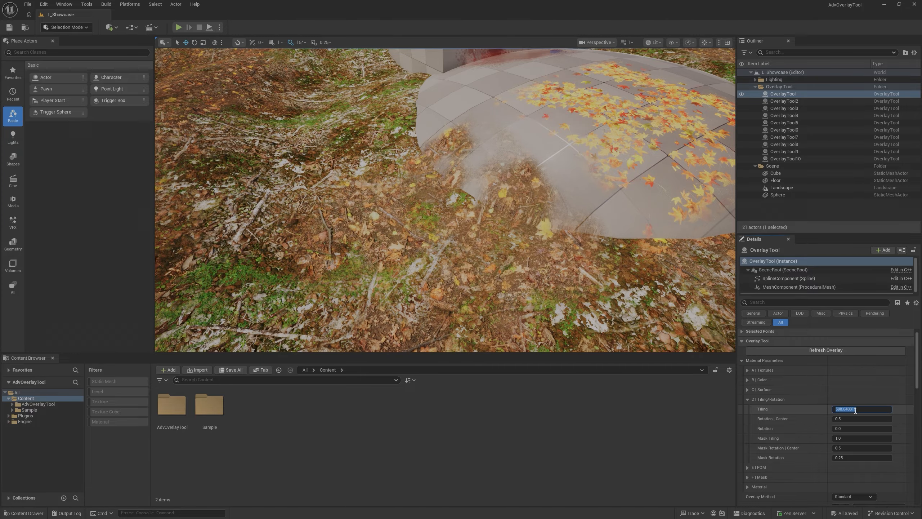
type("512")
key("Return")
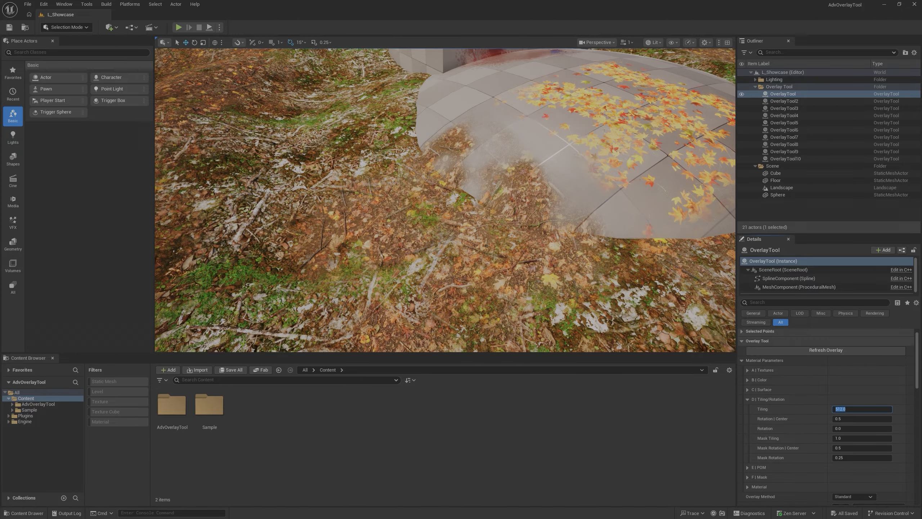
right_click_drag(646, 193, 633, 174)
right_click_drag(427, 181, 404, 245)
key("w")
key("s")
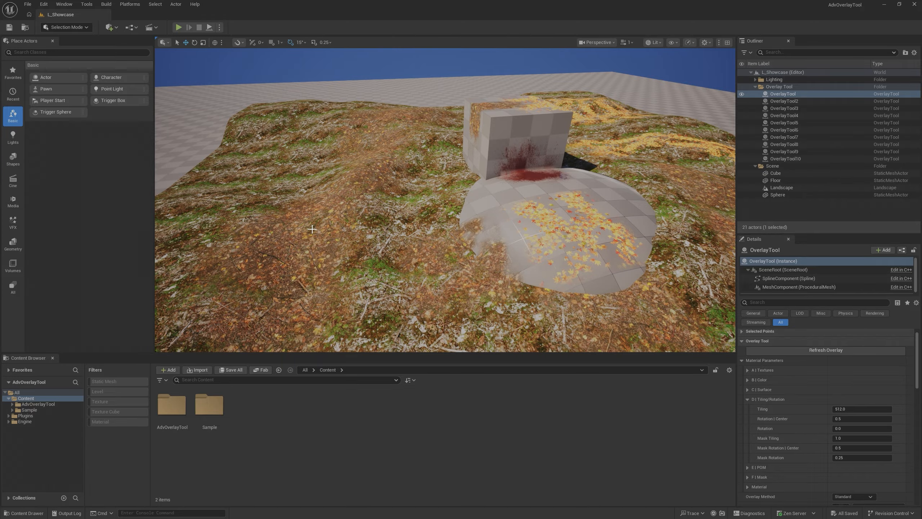
- Inspect the overlay's tiling up close on the ground beside the sphere, and collapse its Tiling/Rotation parameter group
right_click_drag(322, 241, 355, 261)
right_click_drag(445, 200, 436, 200)
key("w")
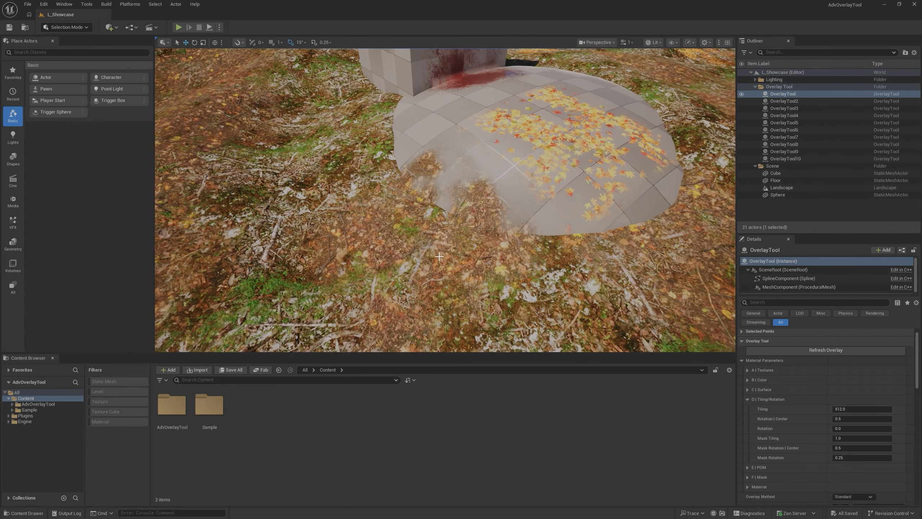
left_click(748, 398)
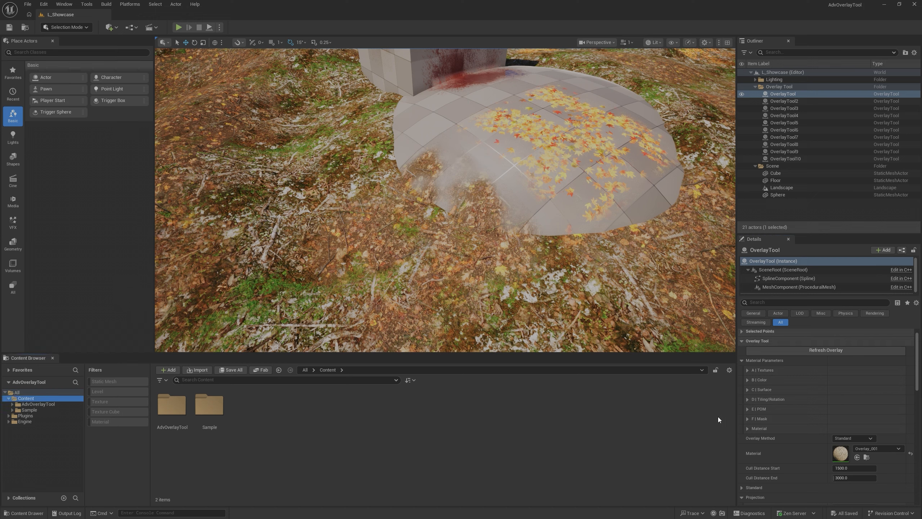
- Select the blood overlay OverlayTool10 and locate its Decal_Blood_001 material among the project's assets
left_click(473, 241)
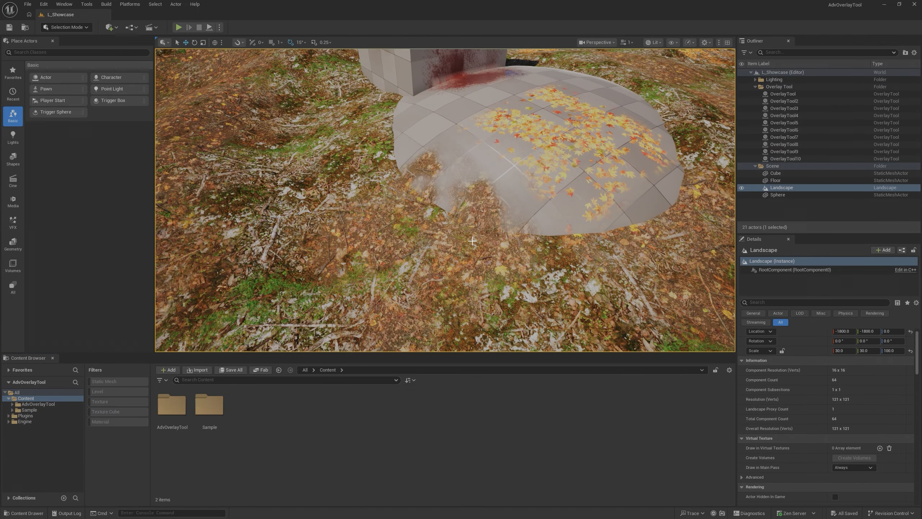
left_click(473, 75)
left_click(790, 153)
key("Left")
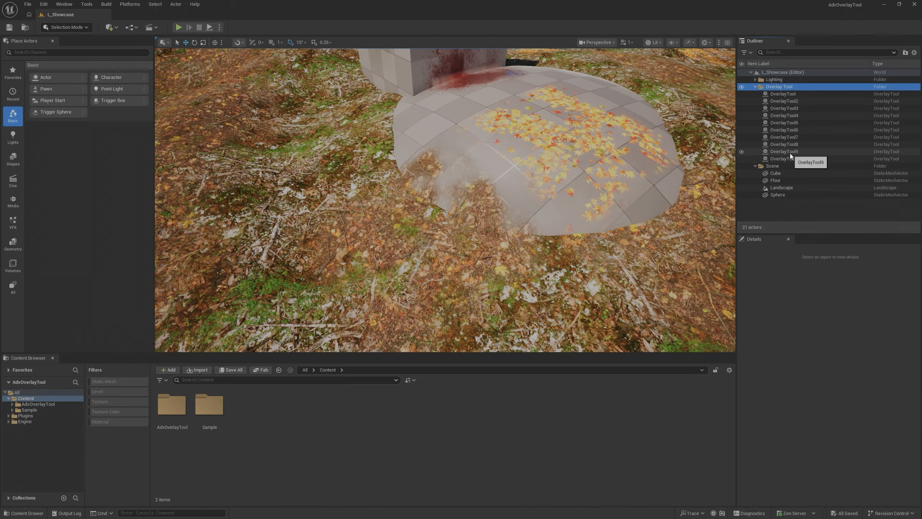
key("Down")
key("Down")
key("Down")
left_click(792, 154)
key("Down")
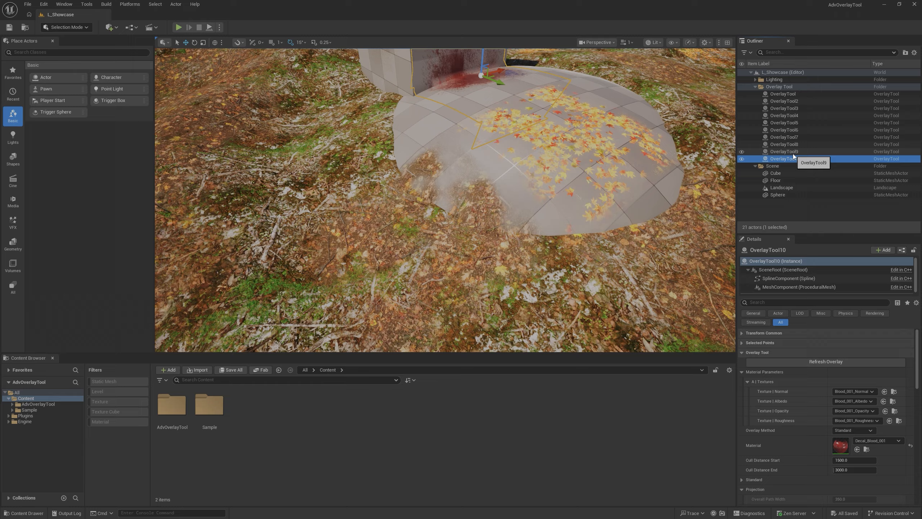
left_click(867, 449)
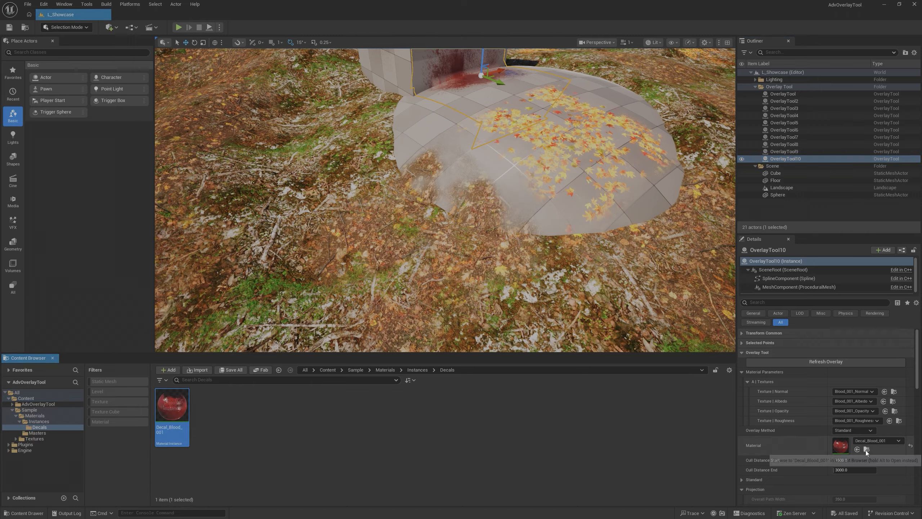
- Assign the Decal_Blood_001 material to the ground overlay beside the sphere, with its selection outline hidden and Material Parameters collapsed
left_click(791, 152)
left_click(513, 287)
right_click_drag(513, 288, 504, 284)
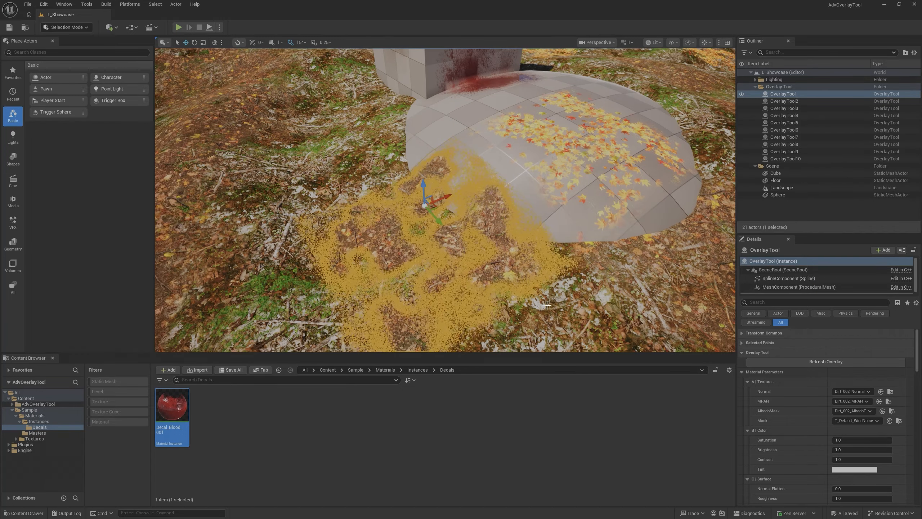
key("g")
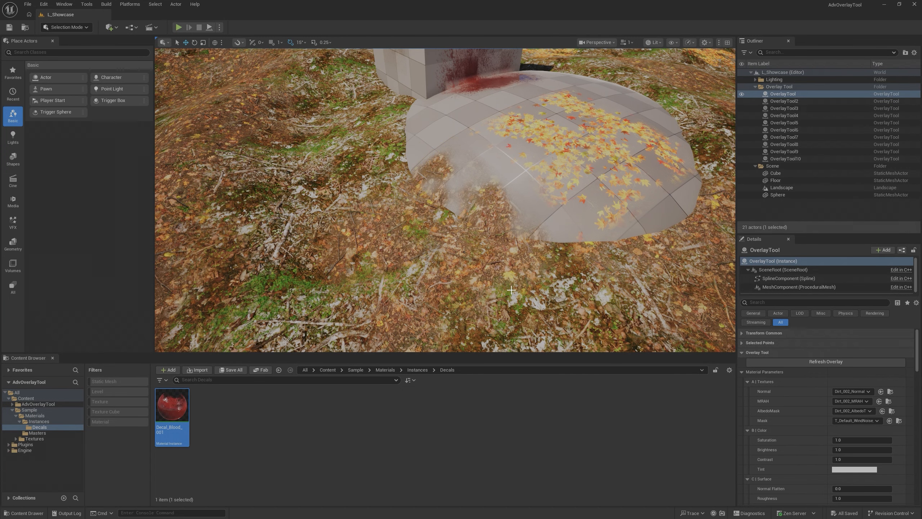
scroll(766, 399, "down", 5)
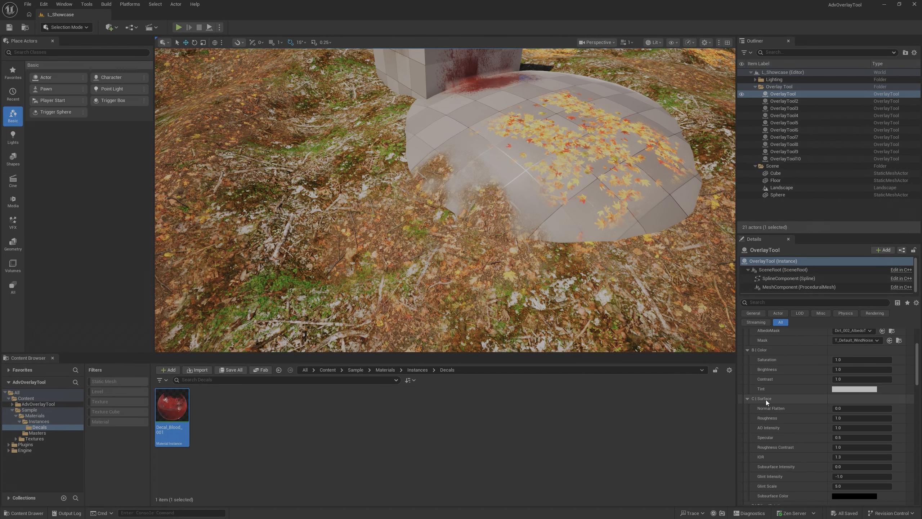
scroll(766, 399, "up", 5)
left_click(742, 372)
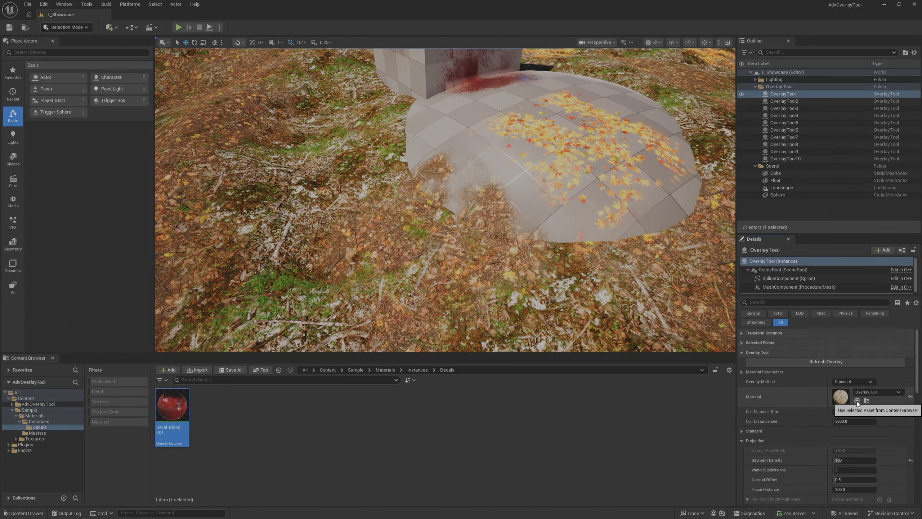
left_click(857, 401)
- Refresh the overlay's Material Parameters and compare them with the texture parameters of the Decal_Blood_001 material instance
left_click(742, 371)
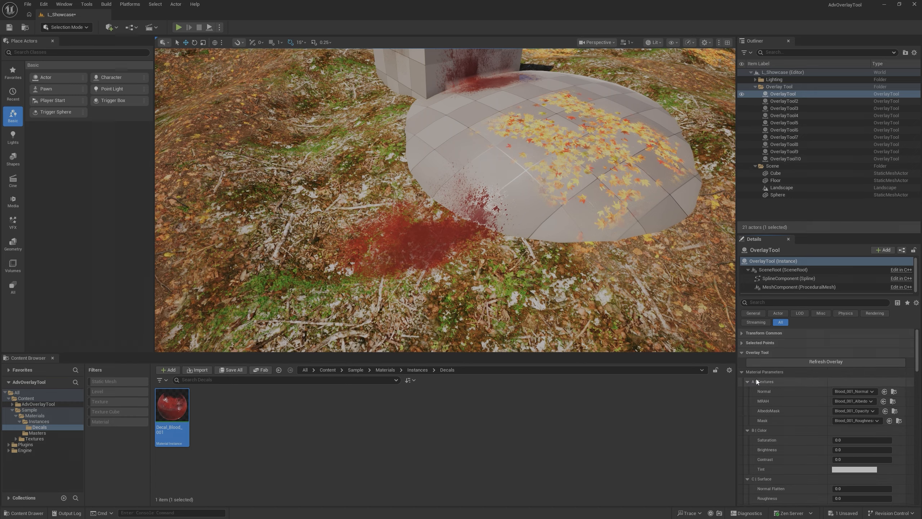
left_click(791, 361)
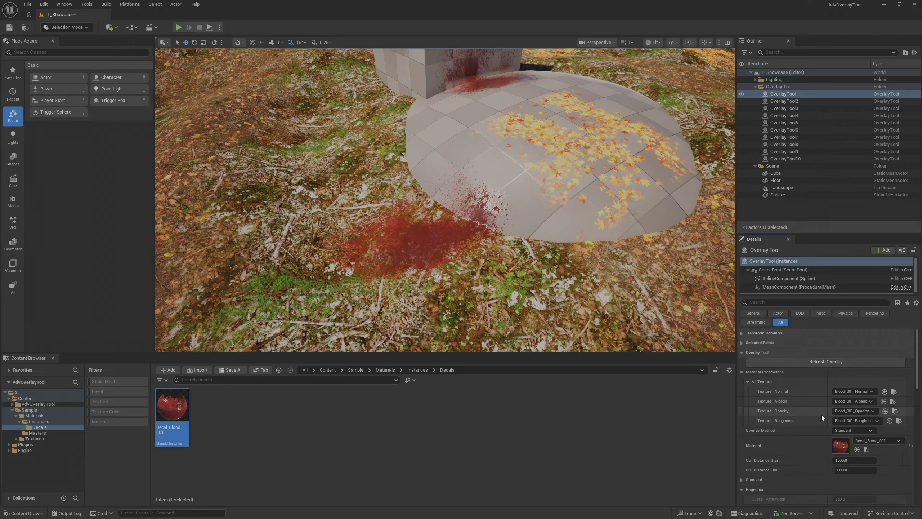
double_click(840, 446)
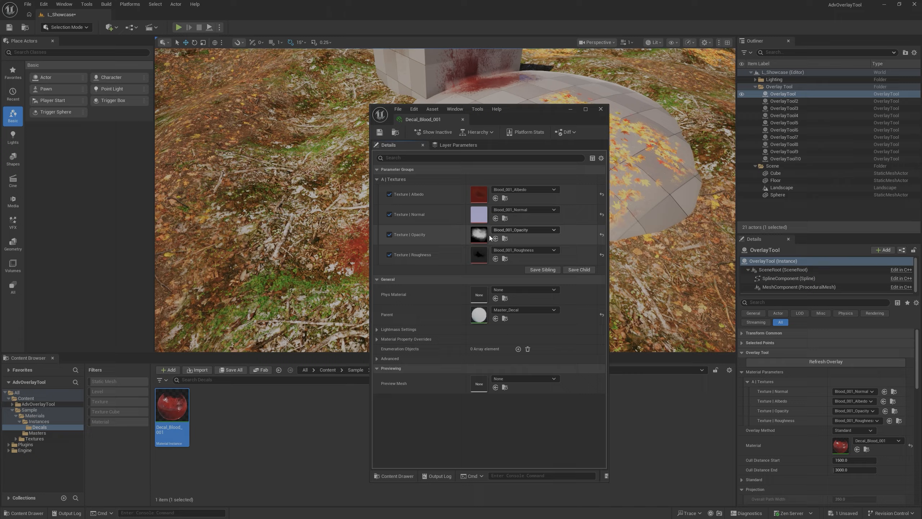
left_click(600, 109)
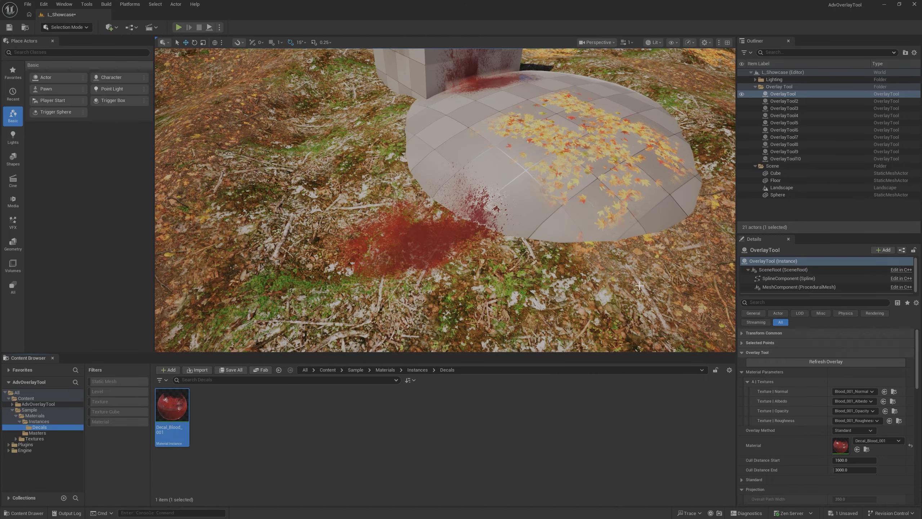
- Undo the overlay's material change, refresh the overlay and collapse its Material Parameters
right_click_drag(640, 285, 651, 263)
key("ctrl+z")
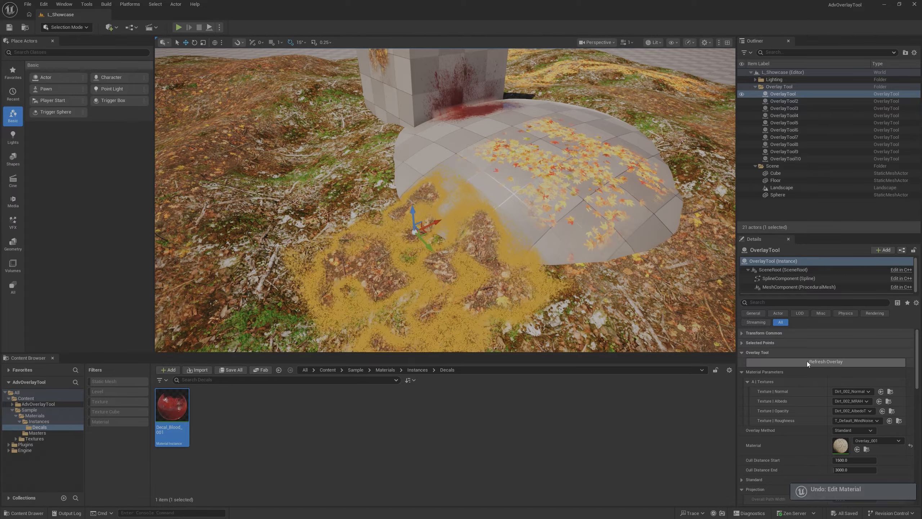
left_click(809, 363)
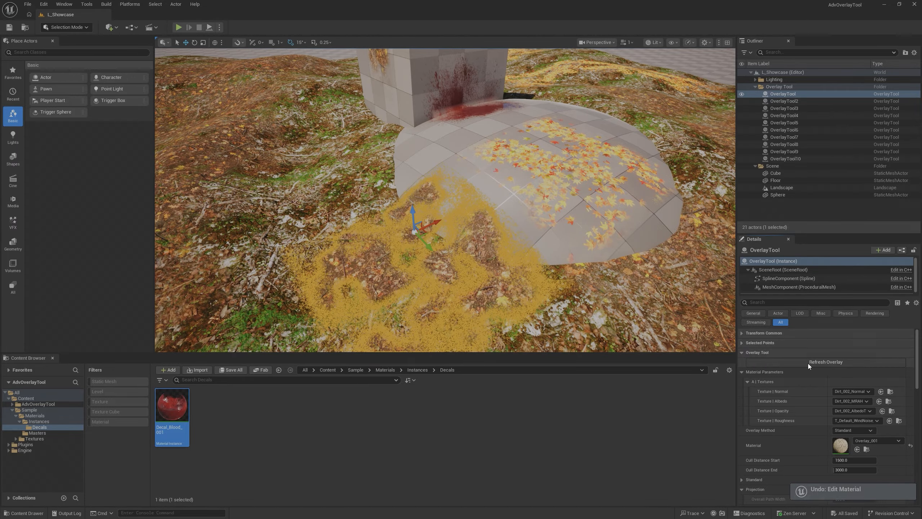
left_click(742, 372)
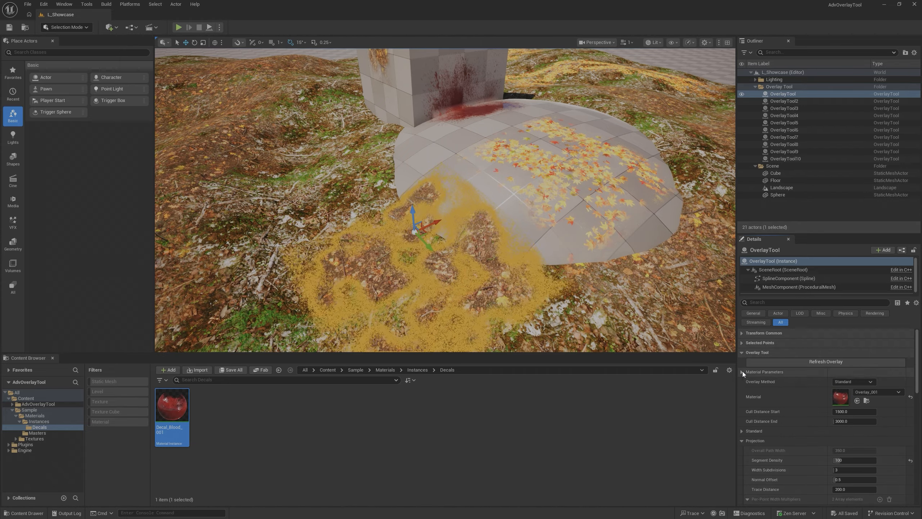
- Reselect the ground overlay beside the sphere and hide its selection outline with game view
key("Escape")
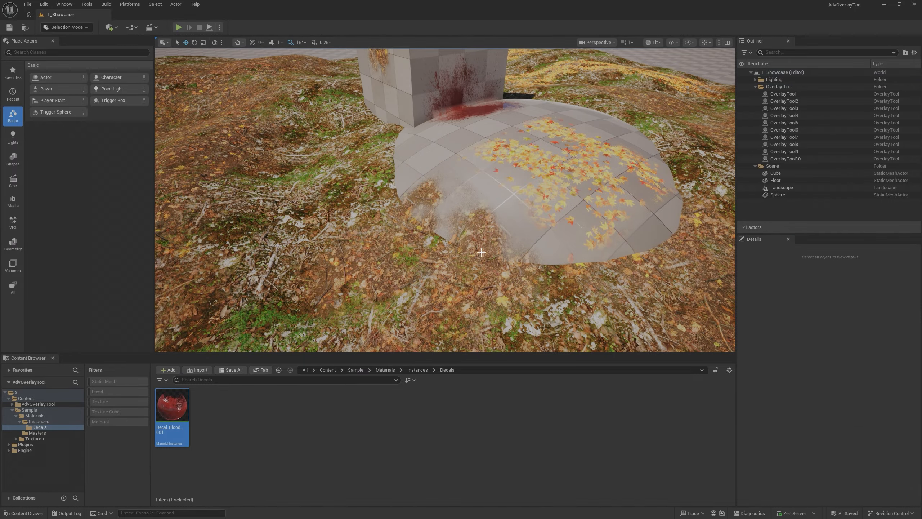
scroll(487, 278, "up", 5)
left_click(487, 278)
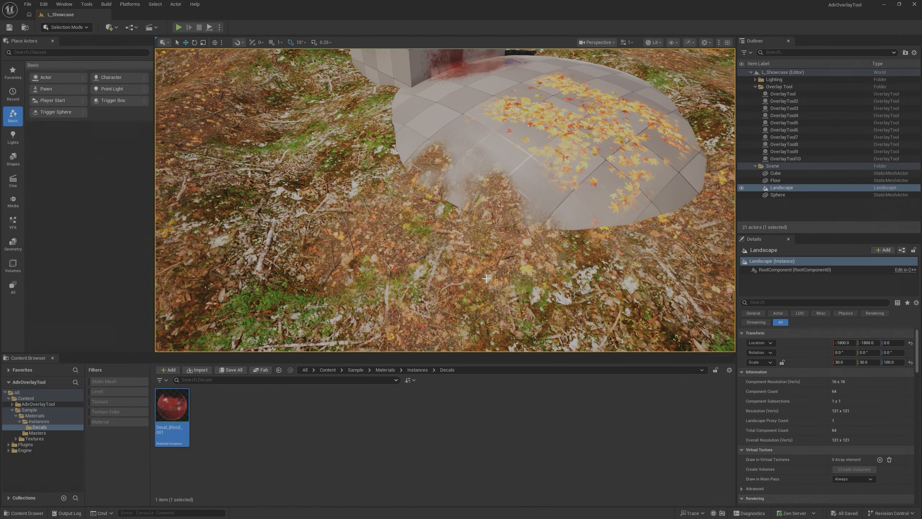
left_click(486, 278)
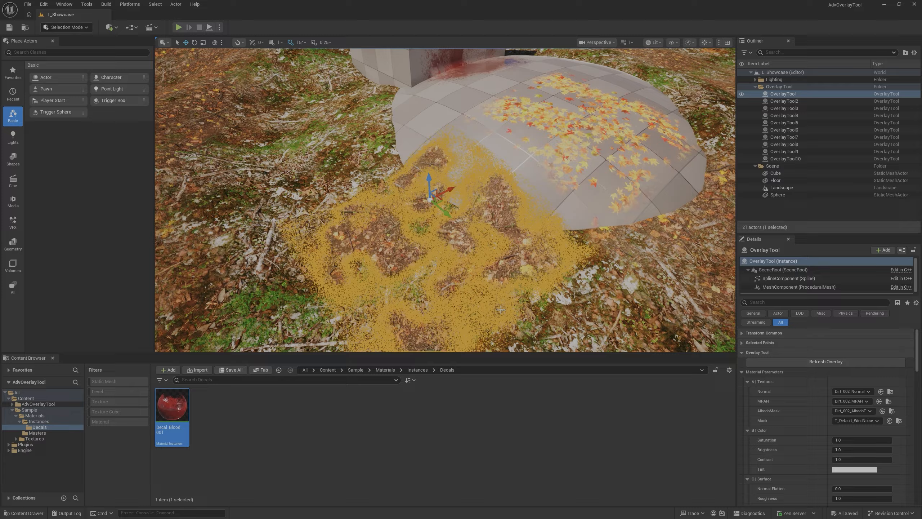
right_click_drag(487, 278, 487, 297)
key("g")
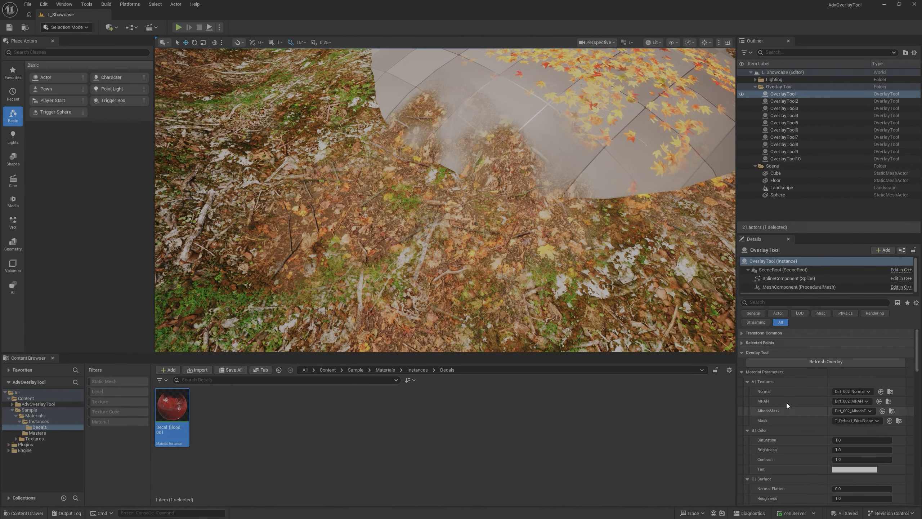
- Collapse the Material Parameters and review the Overlay Method choices, keeping Standard
left_click(742, 373)
scroll(755, 404, "down", 2)
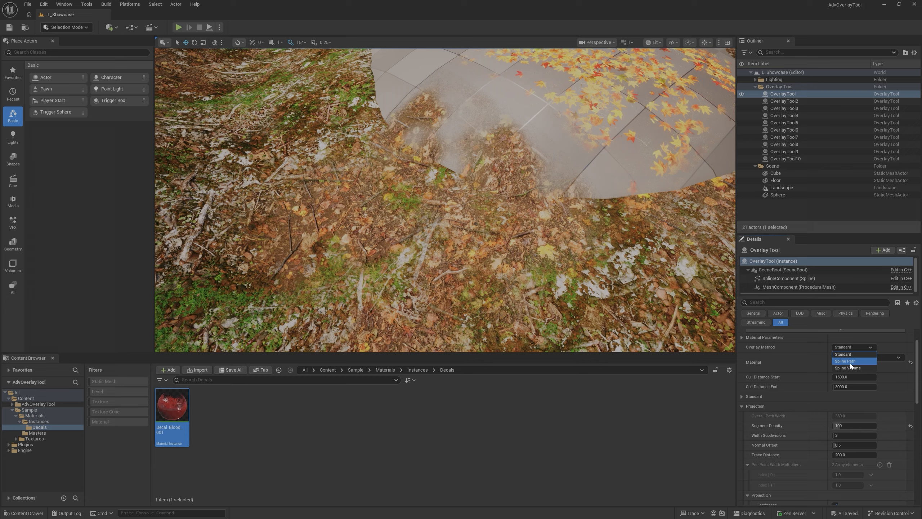
left_click(862, 354)
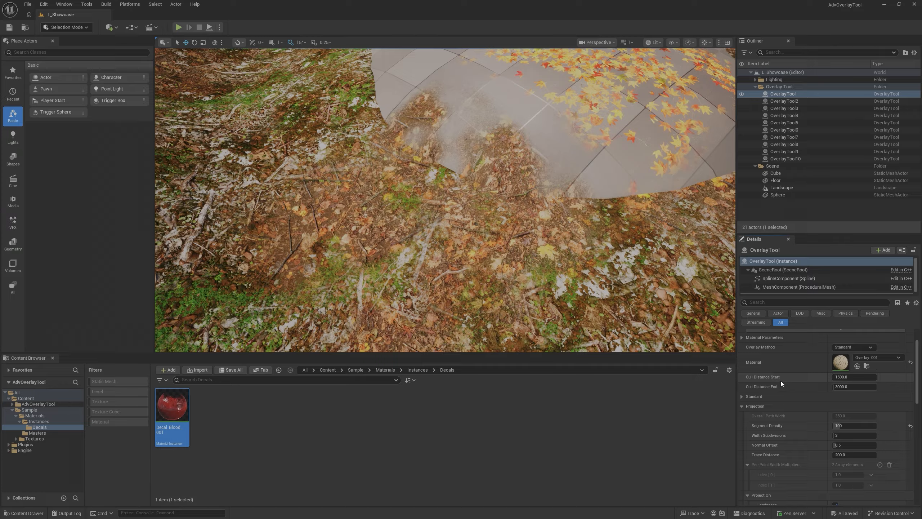
- Examine how the overlays respond to their cull distances by flying repeatedly towards and away from the landscape
right_click_drag(540, 281, 540, 254)
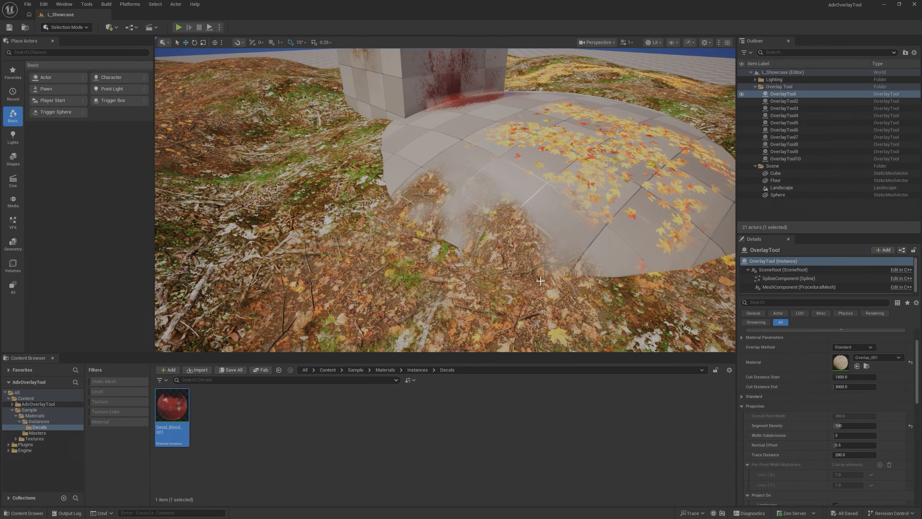
key("g")
key("f")
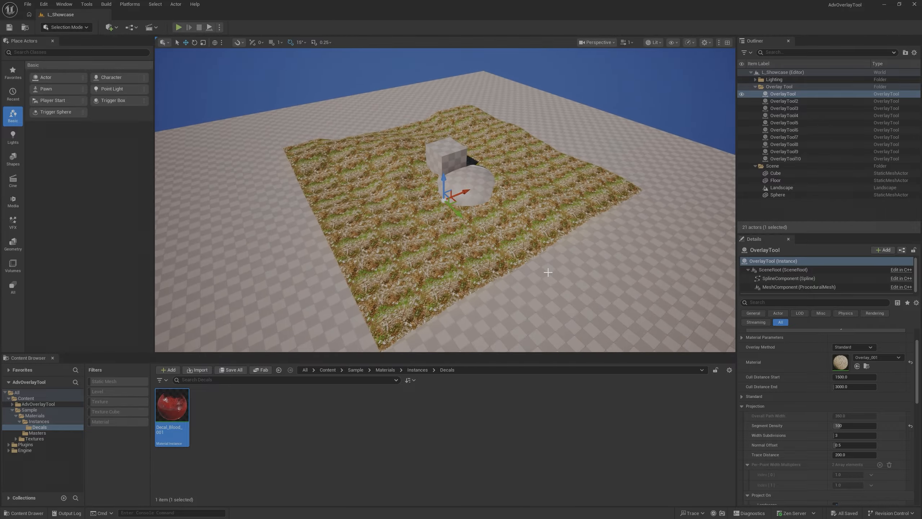
key("g")
right_click_drag(529, 263, 528, 265)
key("w")
key("s")
key("w")
key("s")
key("w")
key("s")
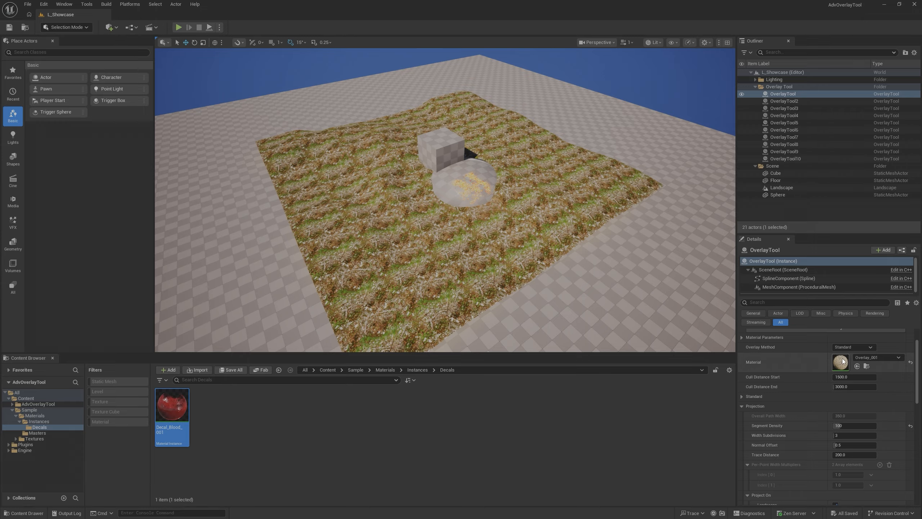
- Expand the overlay's Material Parameters and collapse the Textures, Color, Surface, Tiling/Rotation and POM groups to expose the Mask settings
left_click(741, 338)
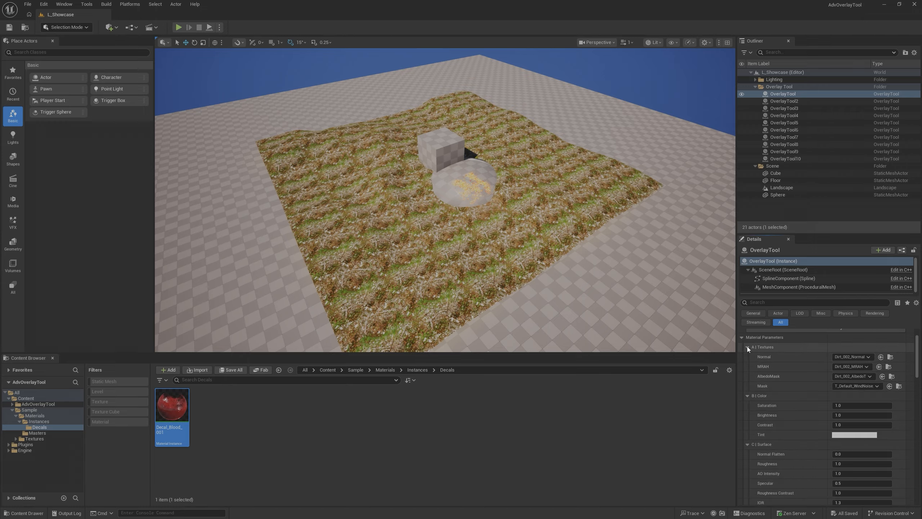
left_click(747, 346)
left_click(748, 357)
left_click(748, 367)
left_click(748, 376)
left_click(748, 387)
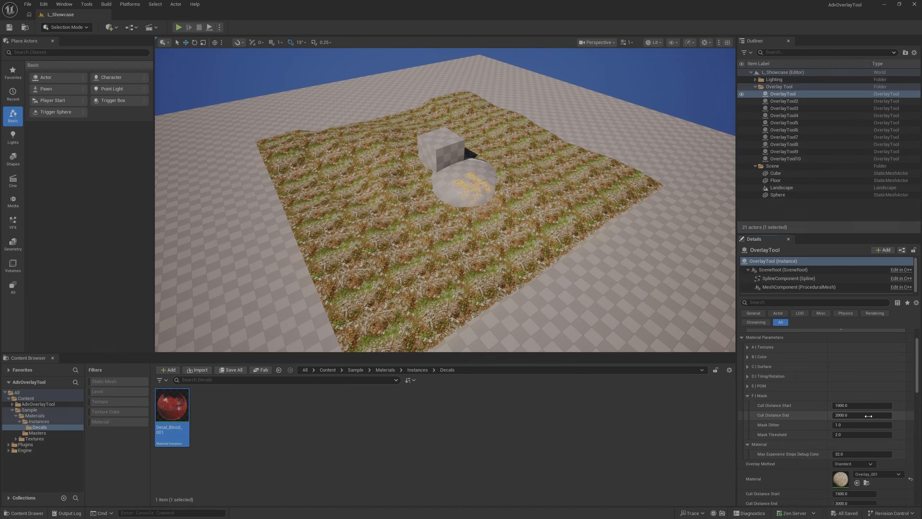
- Check the material's Mask cull distances against the overlays' visibility at near and far camera distances
mouse_move(581, 254)
right_mouse_down()
mouse_move(563, 253)
mouse_move(575, 257)
right_mouse_up()
key("w")
key("s")
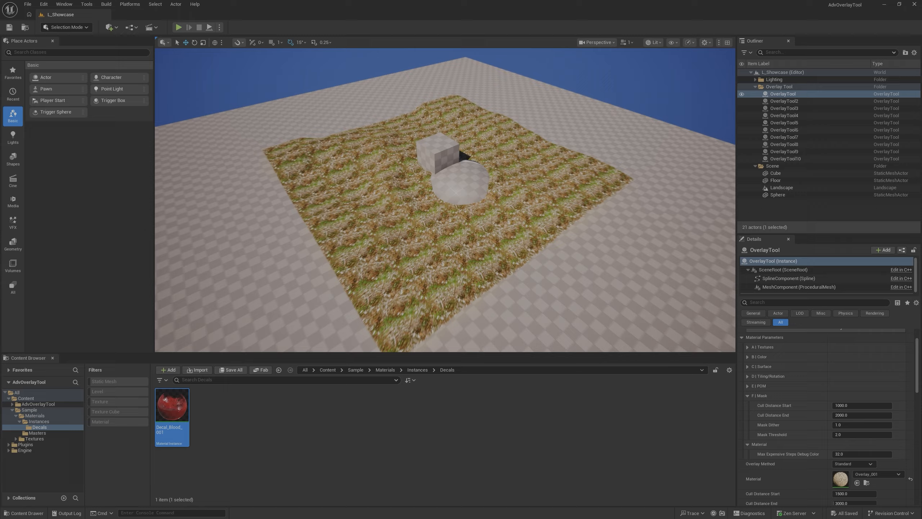
key("w")
key("w")
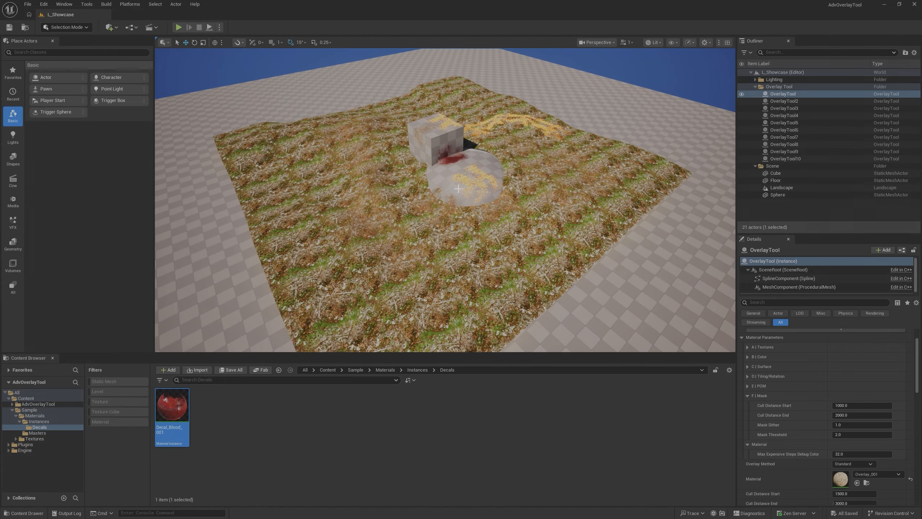
key("s")
key("w")
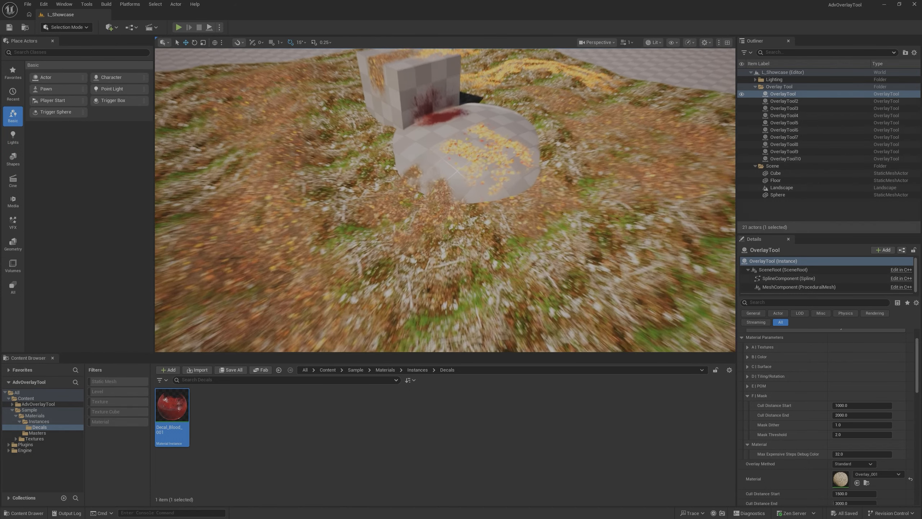
- Collapse the overlay's Material Parameters, Projection and Masking groups, and expand the Standard group to show its scale settings
left_click(742, 338)
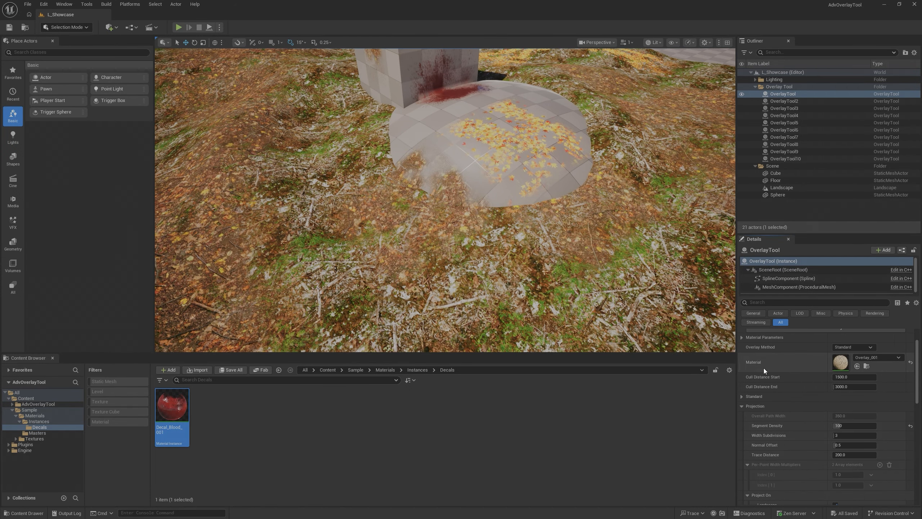
left_click(742, 406)
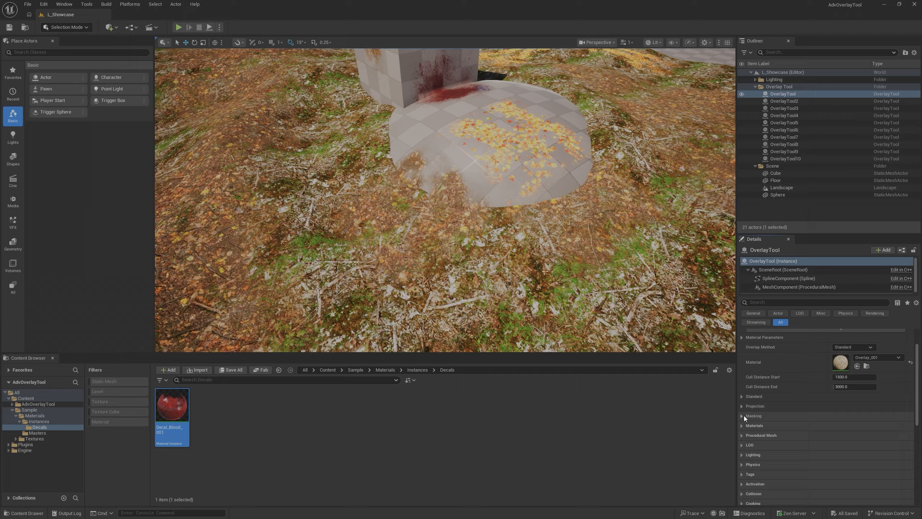
left_click(742, 397)
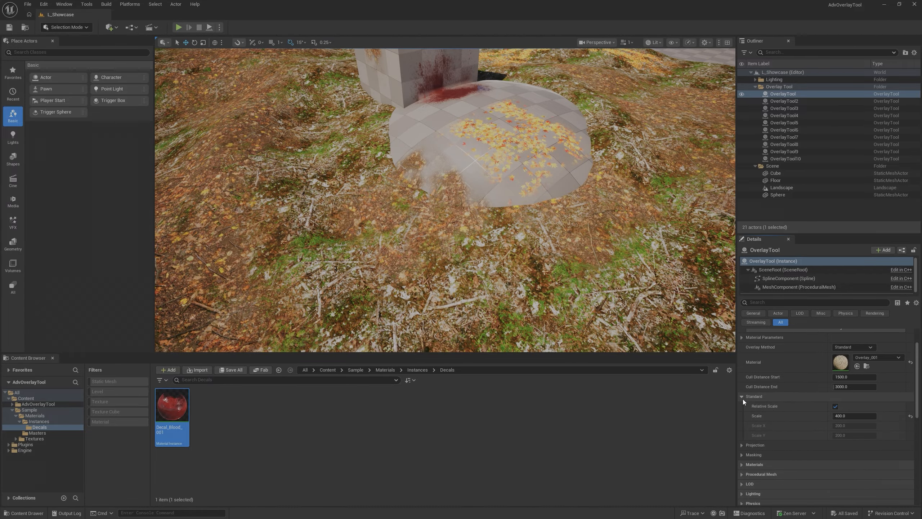
key("w")
right_click_drag(632, 287, 637, 265)
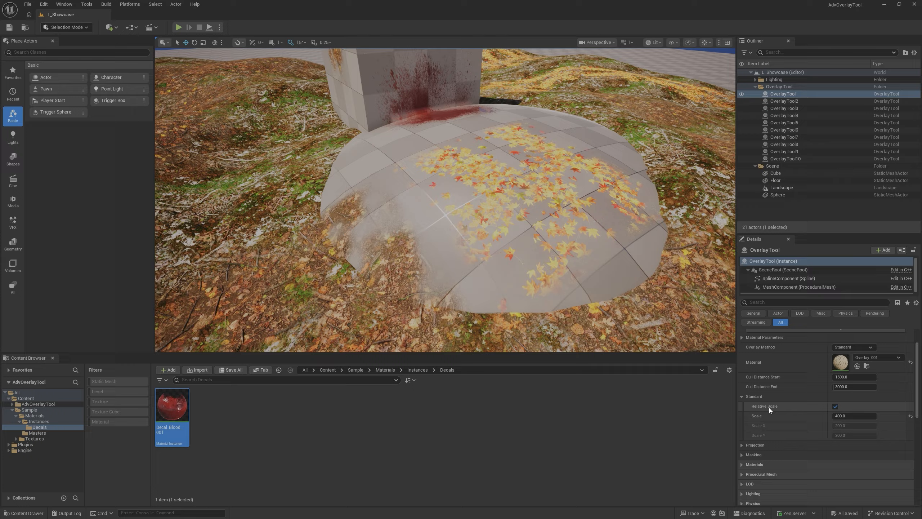
- Raise the overlay's relative Scale to about 1040 to compare its coverage around the sphere, and set it back to 400
mouse_move(844, 418)
left_mouse_down()
mouse_move(872, 417)
mouse_move(844, 416)
left_mouse_up()
right_click_drag(553, 326, 553, 373)
key("g")
key("s")
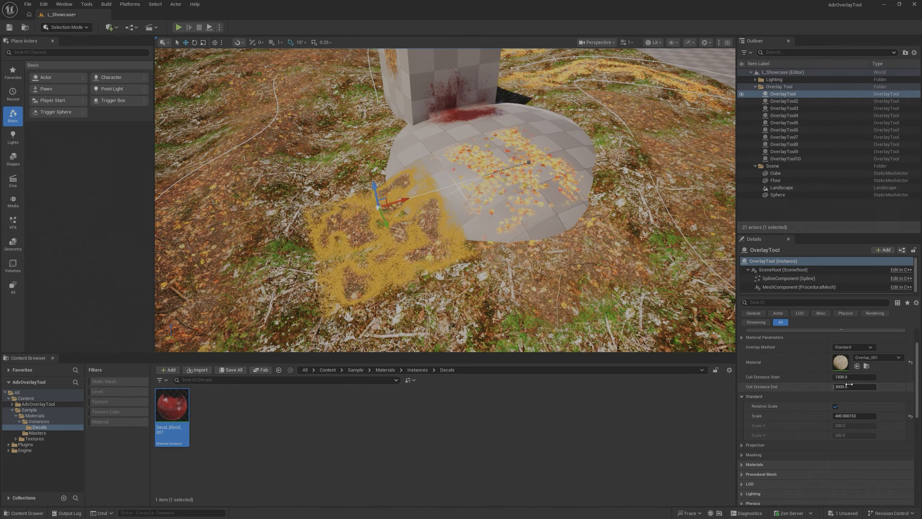
left_click_drag(848, 416, 886, 416)
right_click_drag(466, 257, 508, 250)
key("w")
key("g")
key("s")
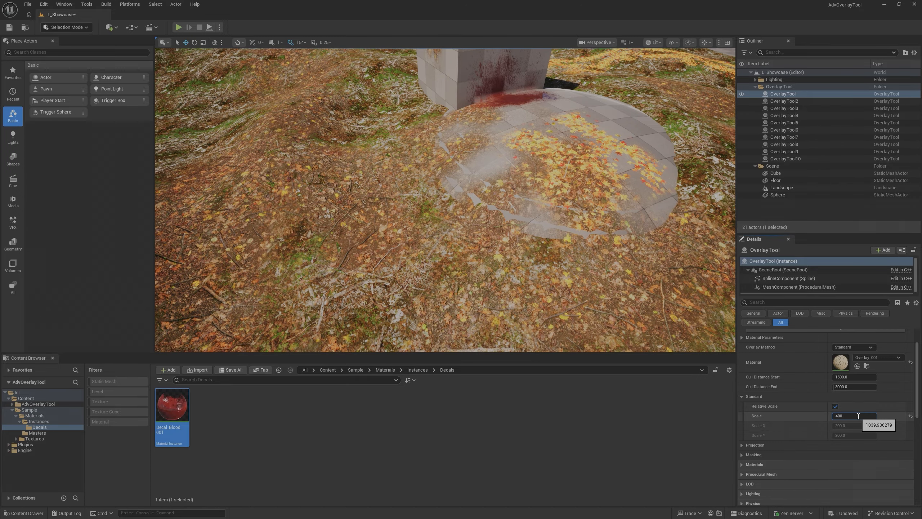
key("Return")
right_click_drag(595, 314, 592, 309)
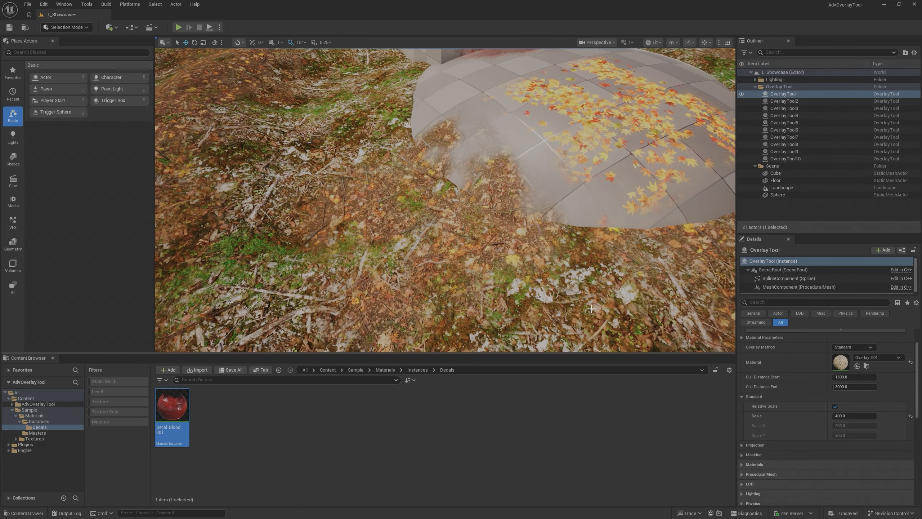
- Turn off Relative Scale to try a different Scale X, reset Scale X to its default, and turn Relative Scale back on
left_click(835, 406)
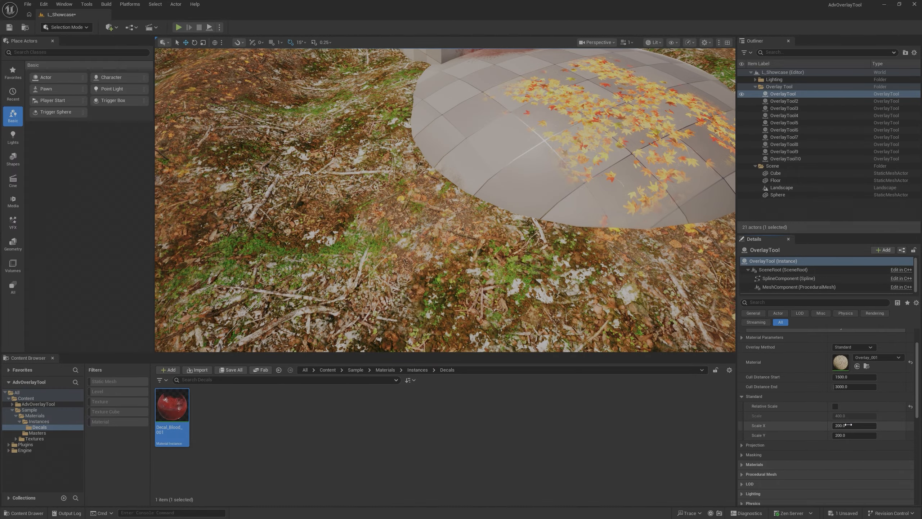
left_click_drag(844, 425, 900, 426)
left_click(911, 425)
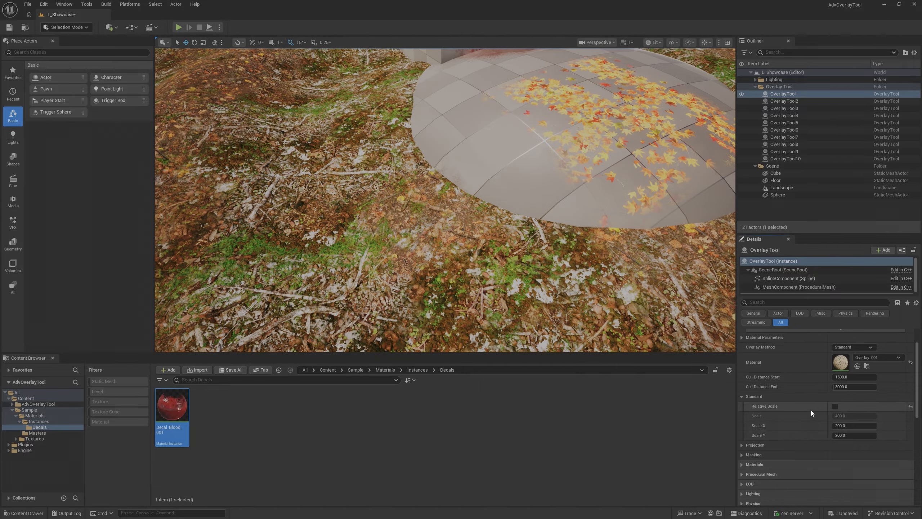
left_click(835, 407)
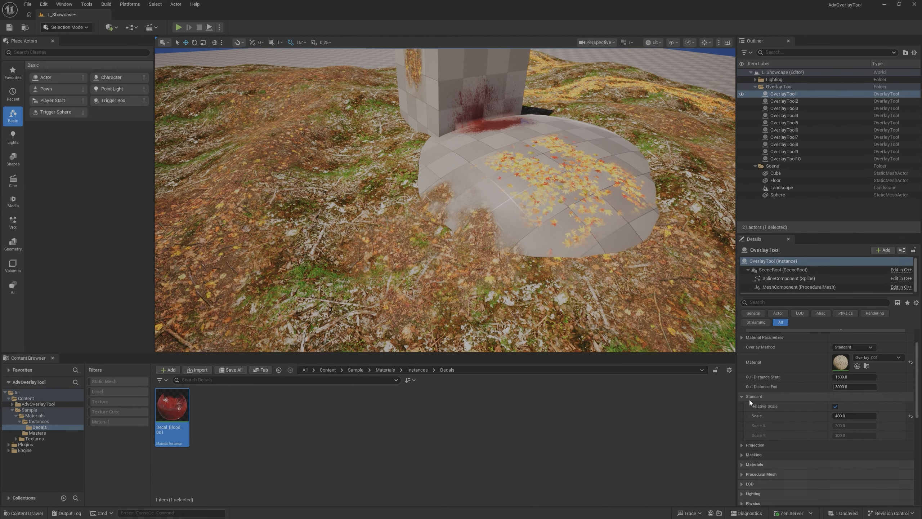
- Collapse the overlay's Standard group and expand the Projection group to show its density, offset, trace and Project On settings
left_click(742, 397)
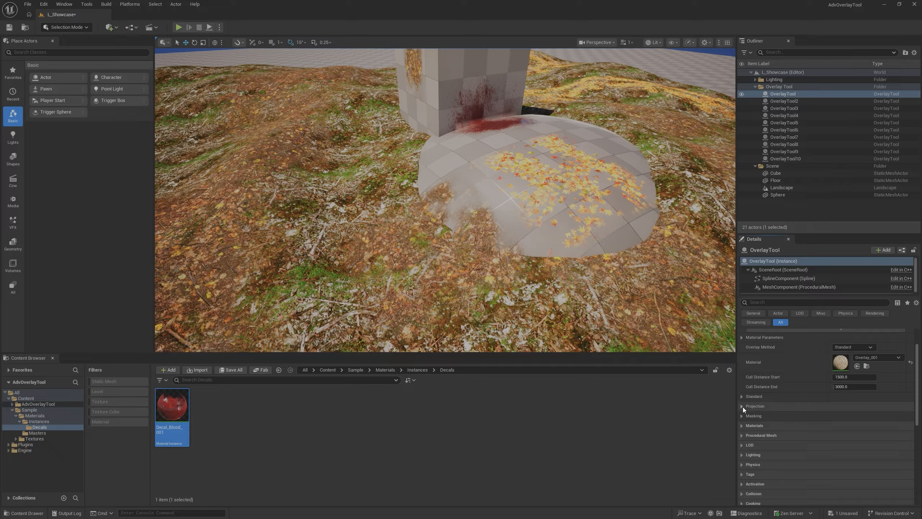
left_click(743, 406)
scroll(784, 410, "down", 3)
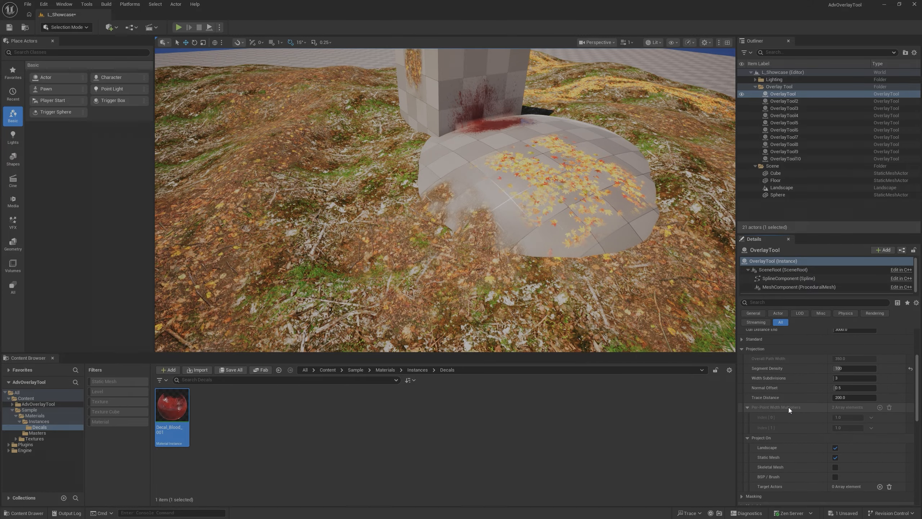
- Examine how the overlay is projected onto the landscape from close up at ground level beside the sphere
right_click_drag(549, 276, 575, 299)
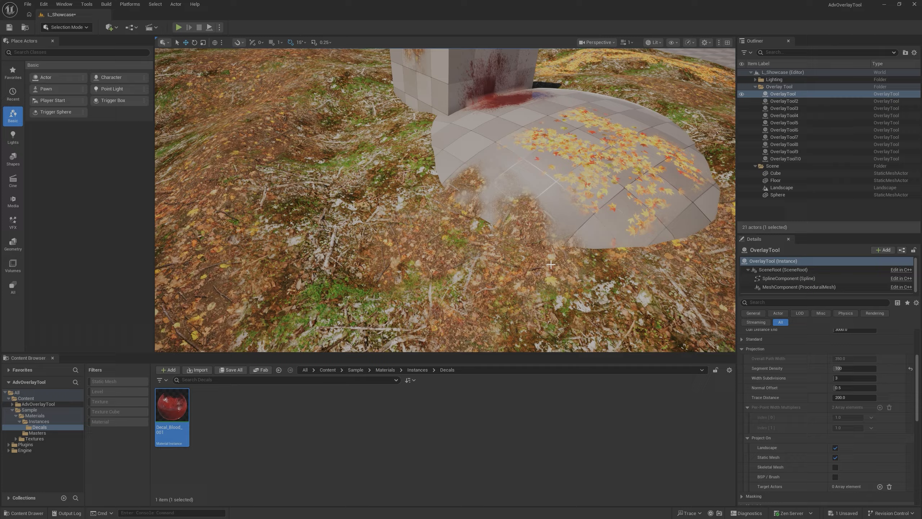
key("w")
right_click_drag(551, 264, 576, 235)
key("a")
key("e")
key("w")
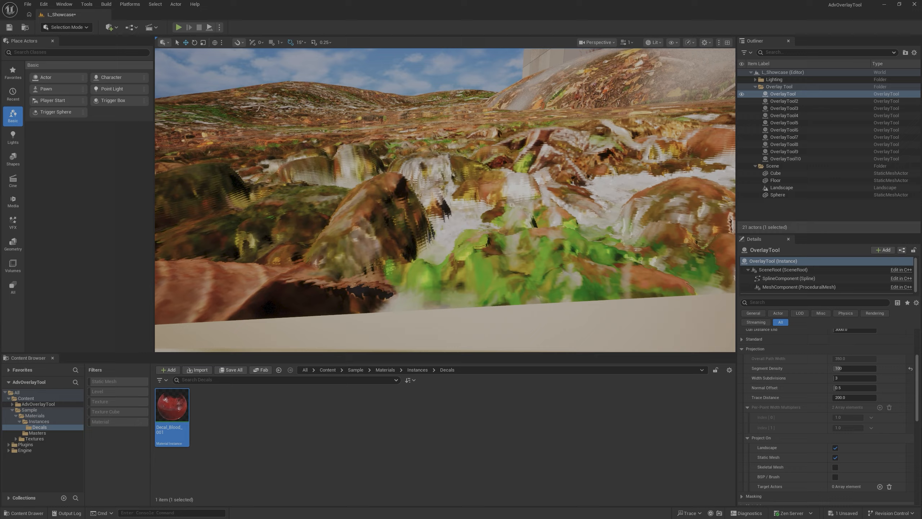
right_click_drag(576, 236, 586, 237)
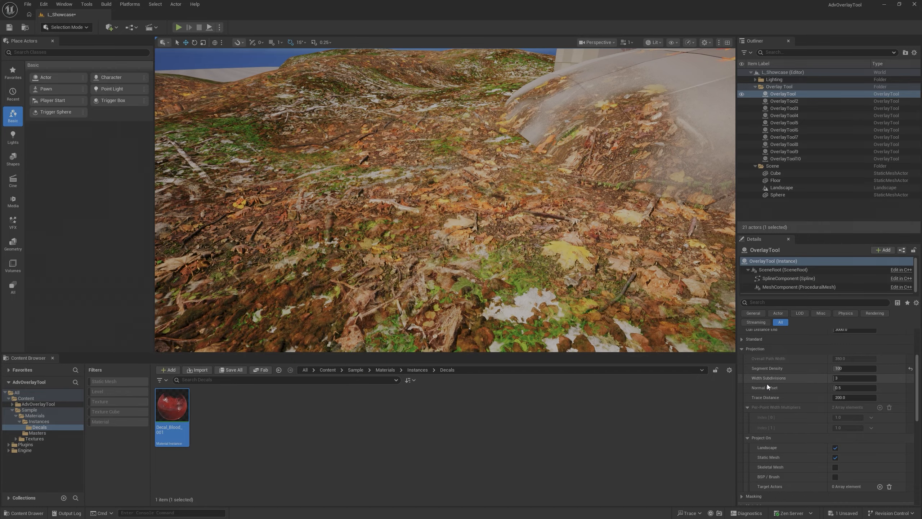
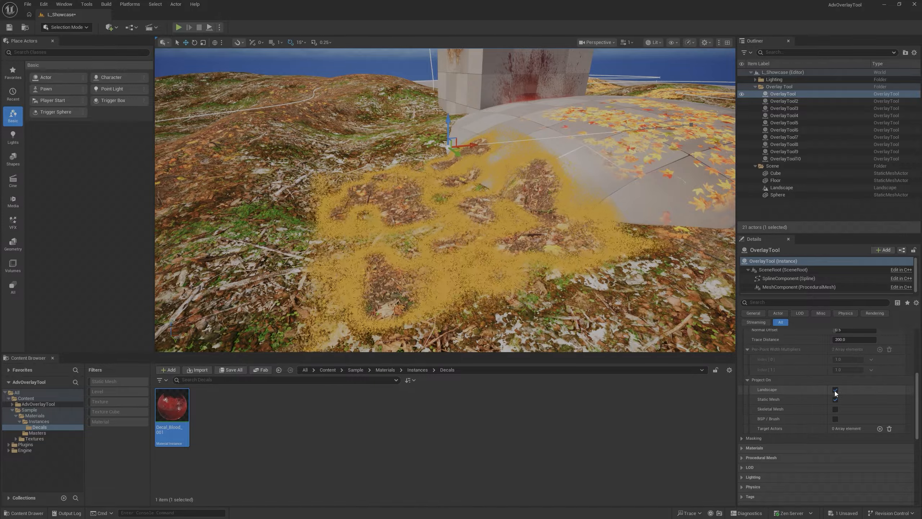
- Turn off projection onto static meshes to compare the overlay on the sphere, and turn it back on
right_click_drag(483, 270, 461, 225)
key("g")
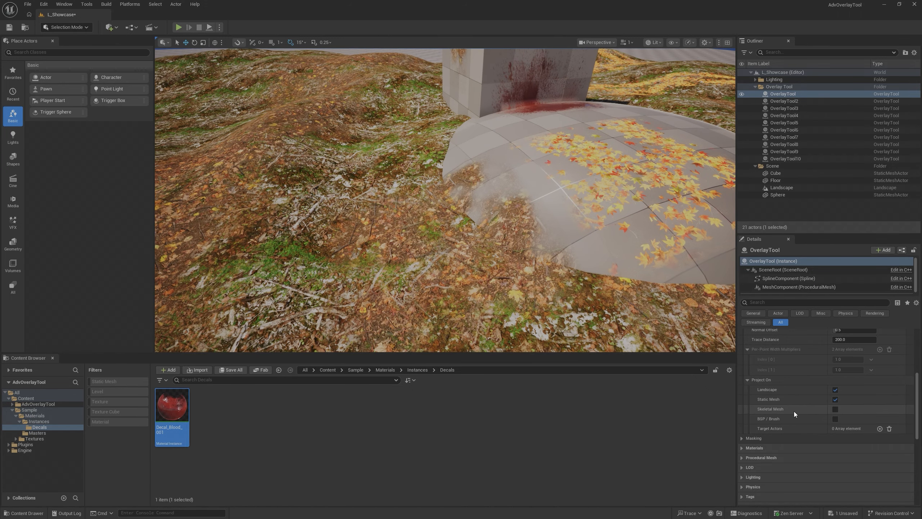
left_click(835, 399)
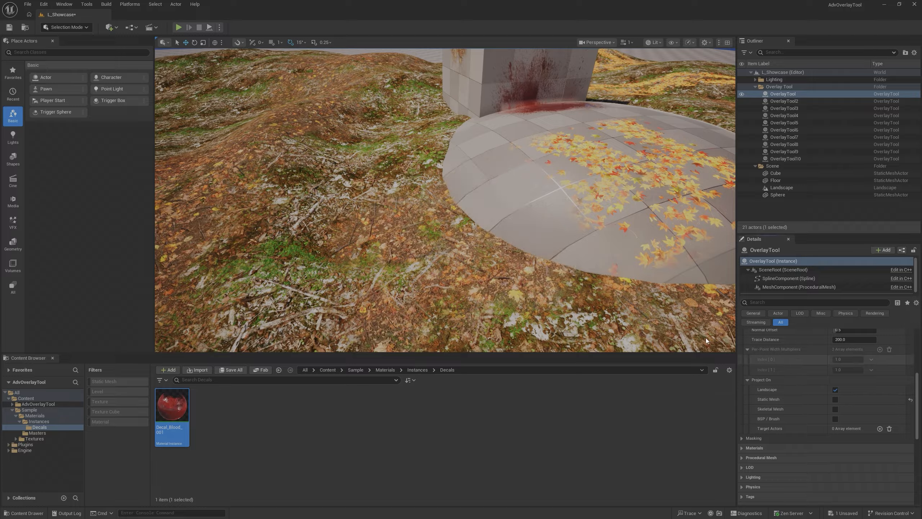
left_click(836, 399)
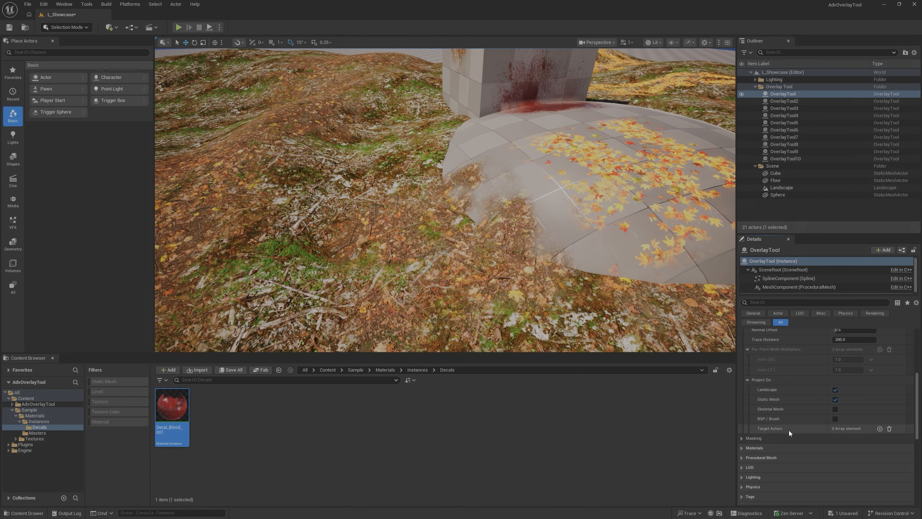
- Add a Target Actors entry and pick the Sphere from the scene to test the overlay projected onto it alone
left_click(879, 429)
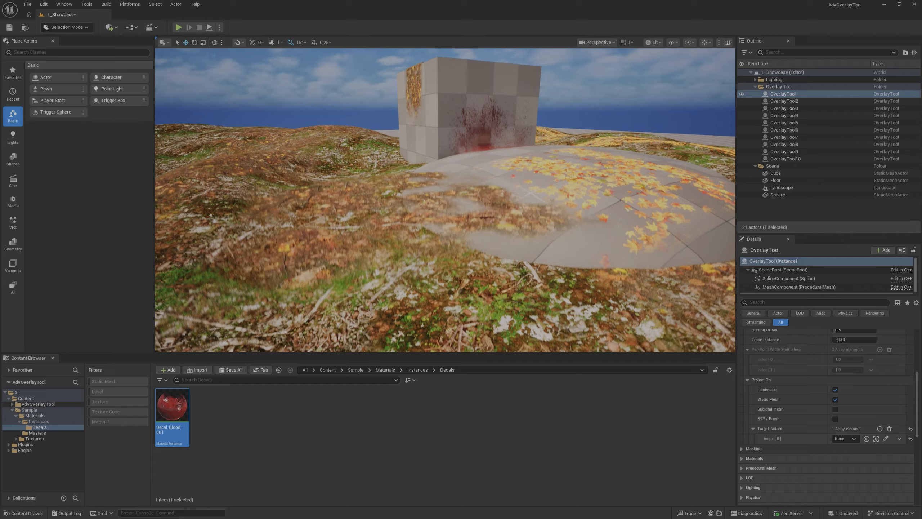
key("w")
right_click_drag(509, 251, 472, 250)
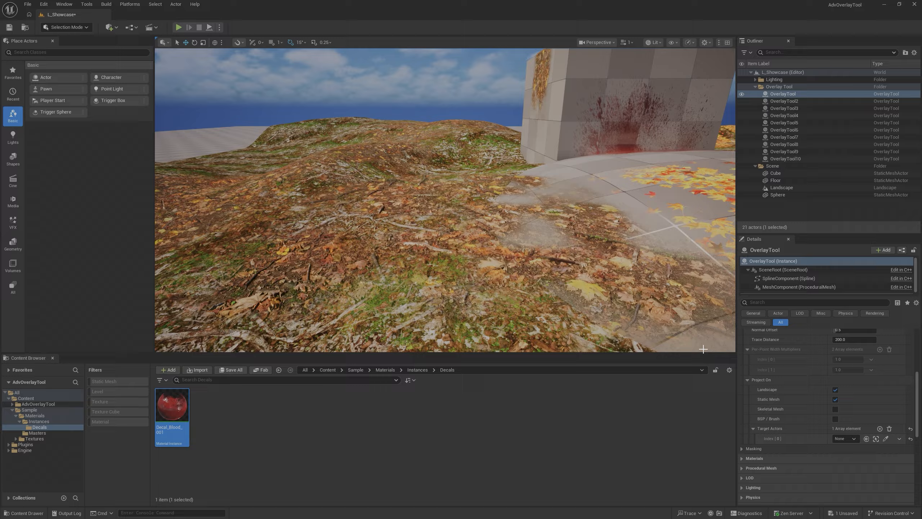
left_click(886, 438)
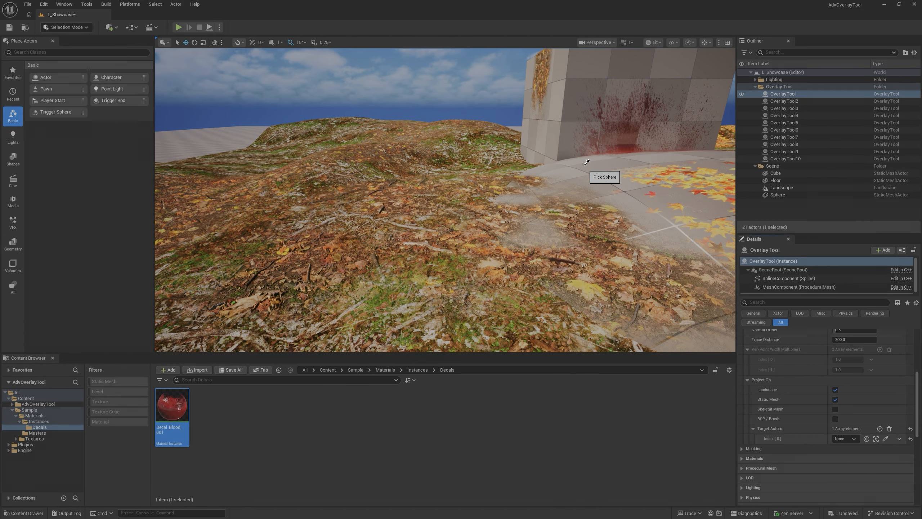
left_click(584, 164)
mouse_move(583, 165)
right_mouse_down()
mouse_move(556, 165)
mouse_move(581, 165)
right_mouse_up()
key("w")
right_click_drag(419, 192, 386, 215)
key("s")
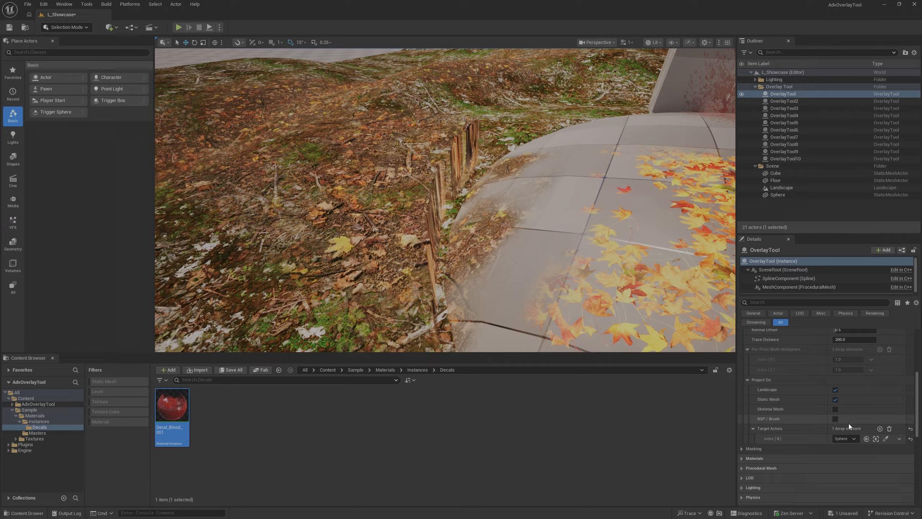
- Add the Landscape as a second target actor to test projection onto both surfaces, and remove all target actors
left_click(880, 429)
left_click(886, 449)
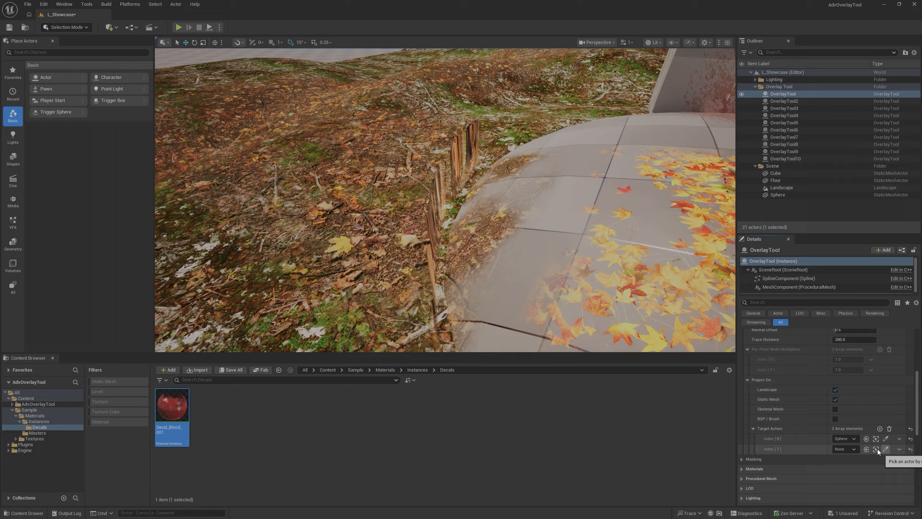
scroll(363, 238, "up", 5)
left_click(379, 238)
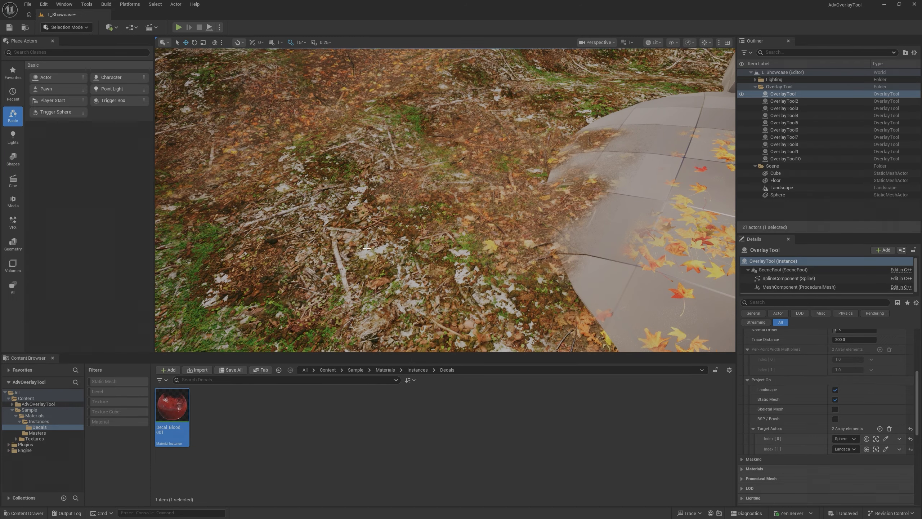
scroll(379, 238, "down", 5)
mouse_move(435, 301)
right_mouse_down()
mouse_move(381, 285)
mouse_move(435, 301)
right_mouse_up()
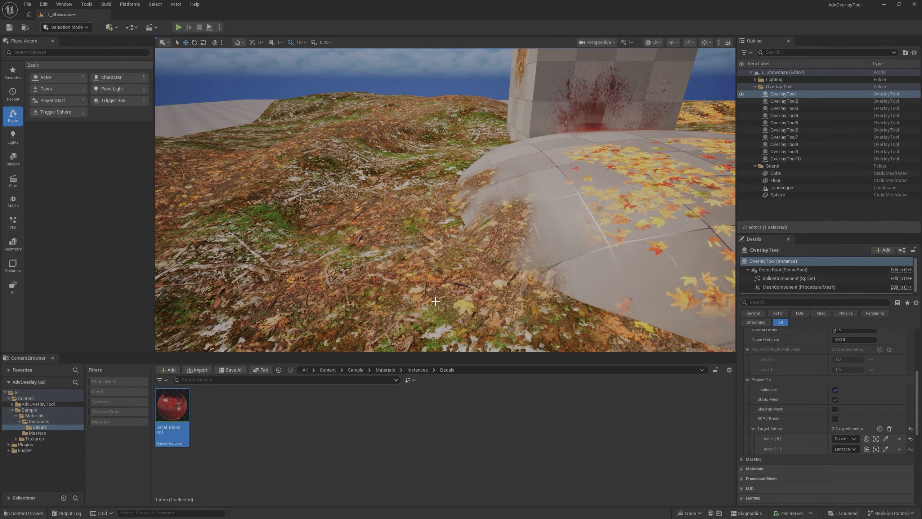
left_click(889, 428)
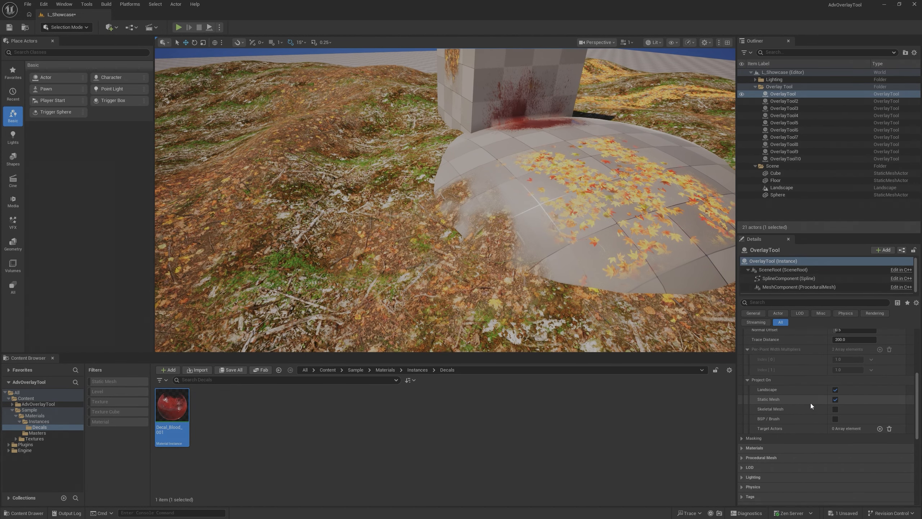
- Collapse the Project On and Projection groups and expand the Masking group to show the overlay's edge fade and noise settings
left_click(746, 381)
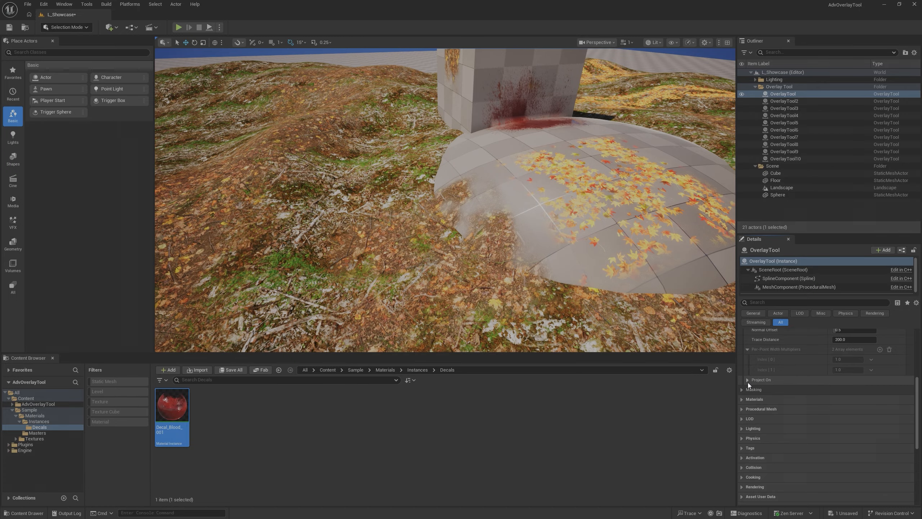
scroll(748, 375, "up", 3)
left_click(742, 348)
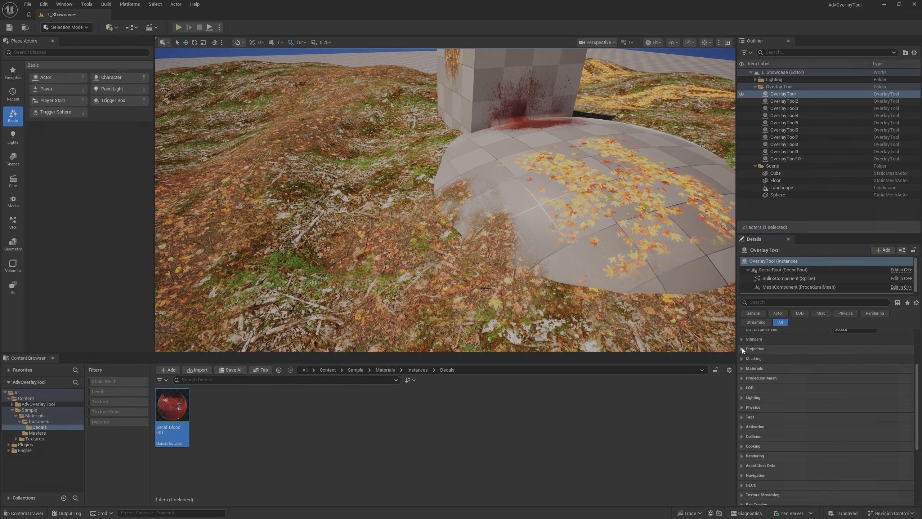
left_click(742, 359)
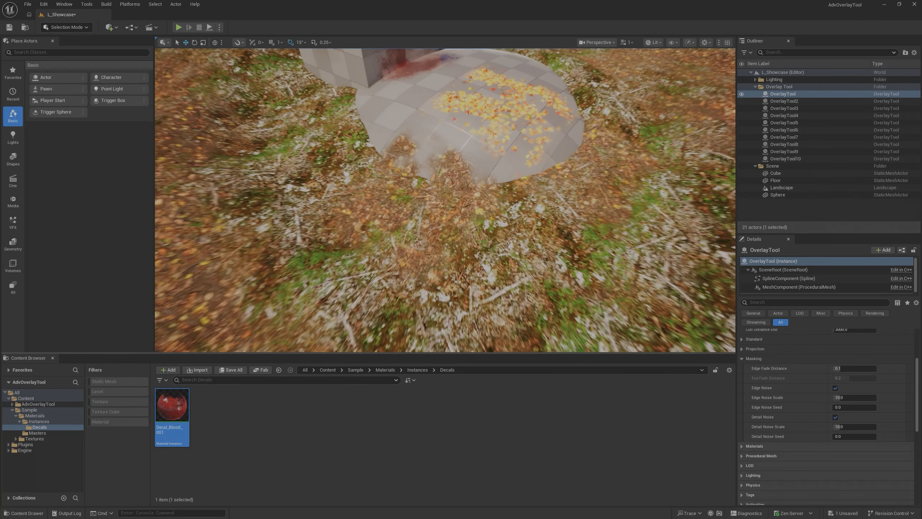
right_click_drag(445, 200, 404, 233)
right_click_drag(498, 335, 461, 331)
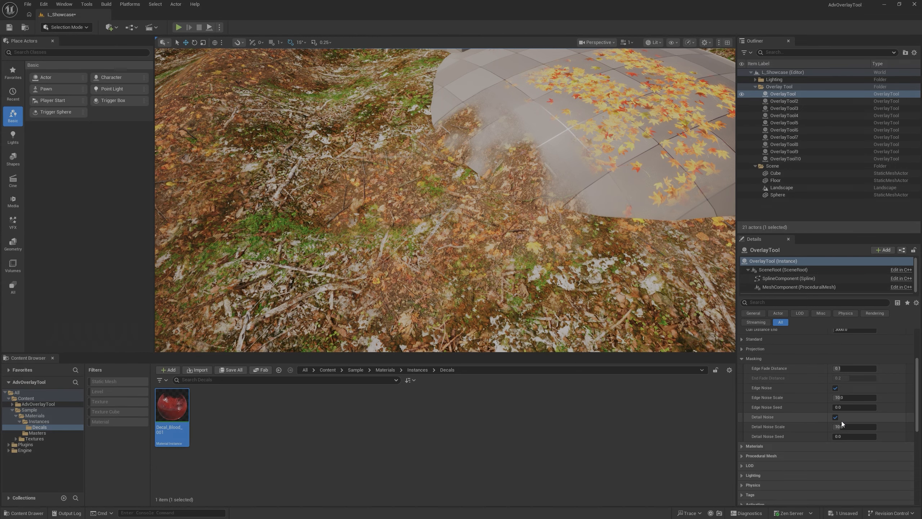
right_click_drag(551, 256, 480, 163)
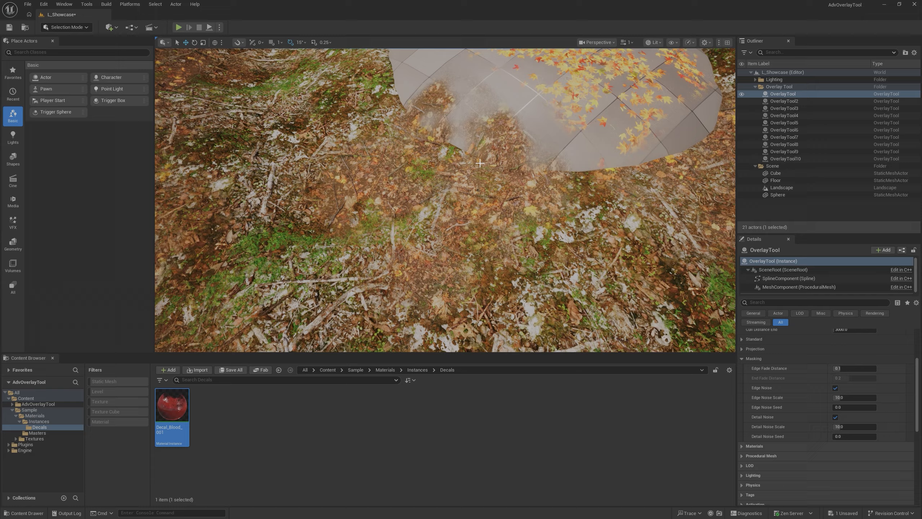
right_click_drag(463, 233, 452, 211)
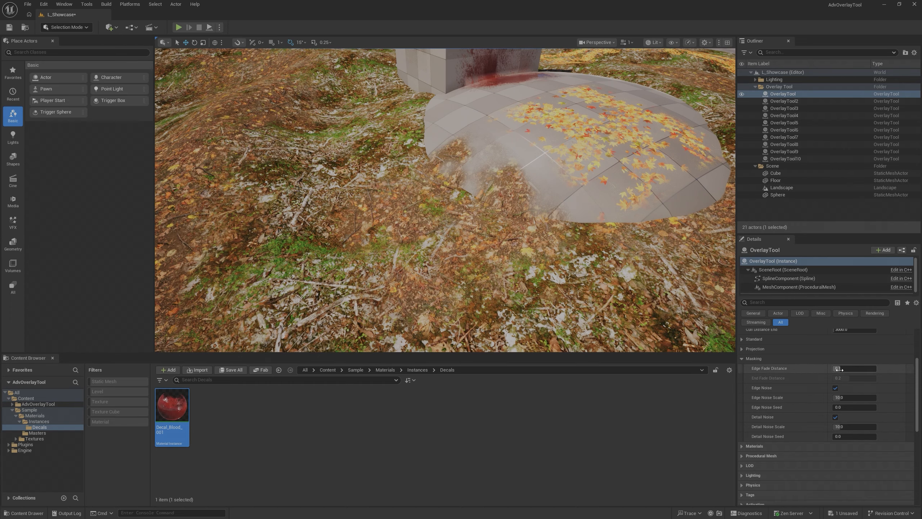
- Try an Edge Fade Distance of 0 and an Edge Noise Scale of about 42, resetting each to its default
mouse_move(839, 368)
left_mouse_down()
mouse_move(854, 368)
mouse_move(831, 369)
left_mouse_up()
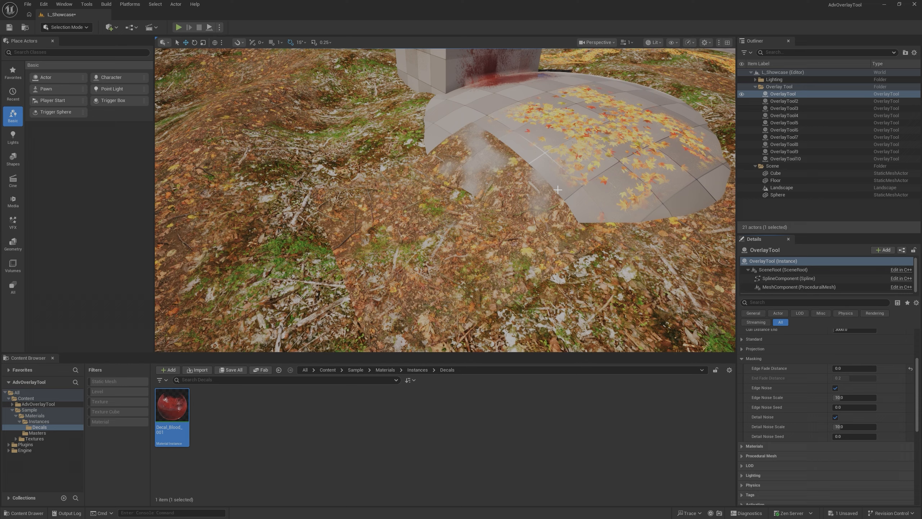
left_click(911, 368)
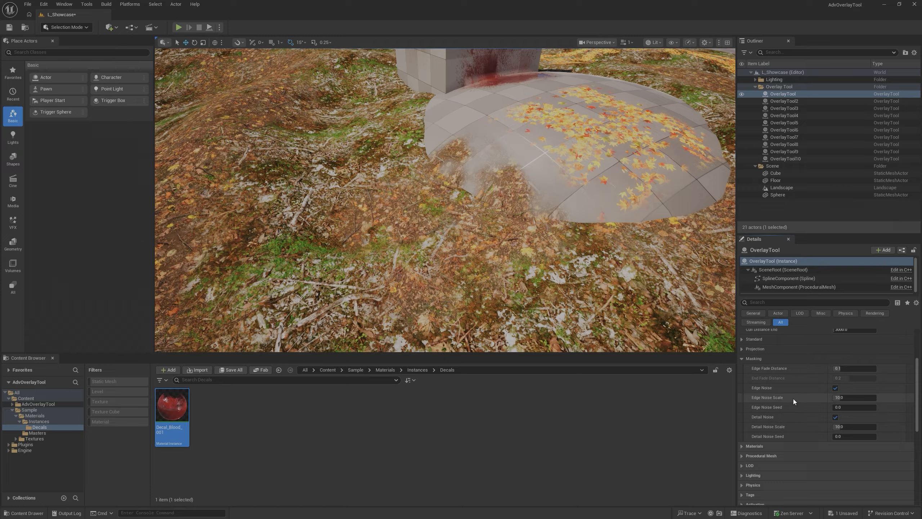
left_click_drag(839, 398, 870, 397)
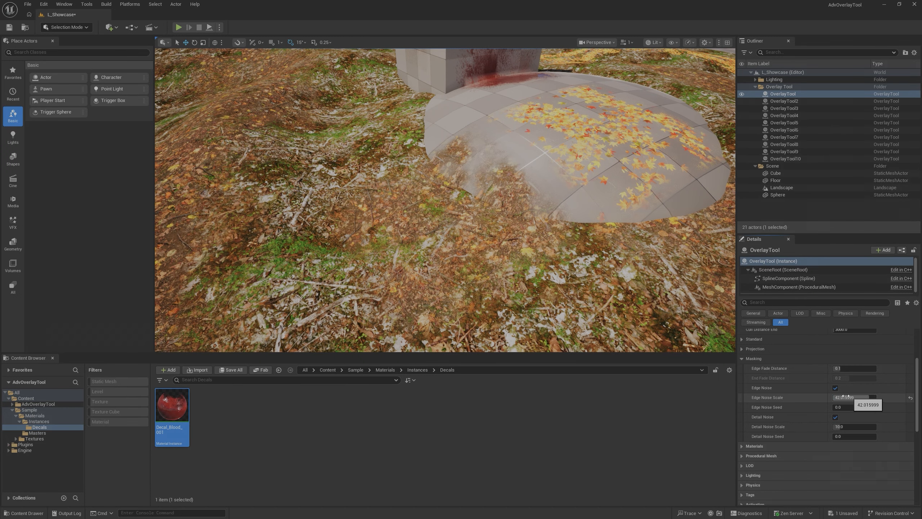
left_click(910, 398)
- Turn off Detail Noise to compare the overlay's coverage from close up, and turn it back on
left_click(835, 416)
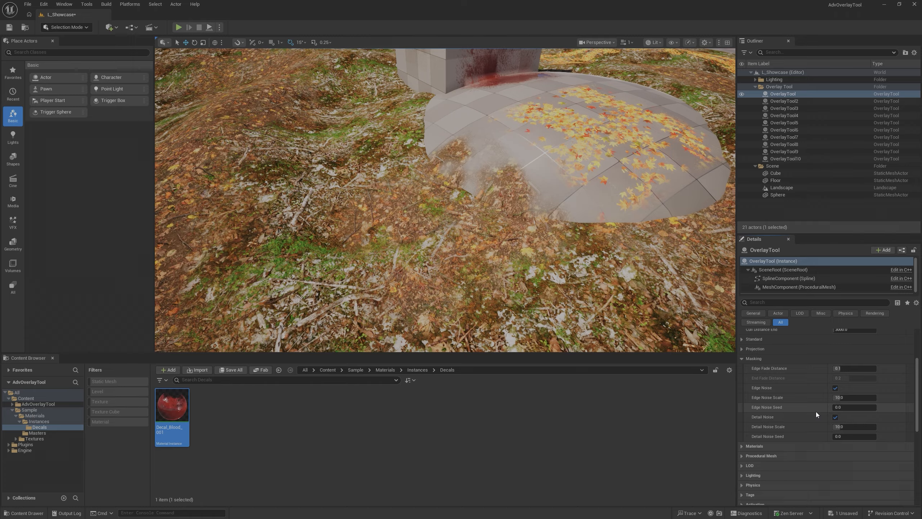
left_click(835, 418)
key("w")
right_click_drag(545, 218, 503, 225)
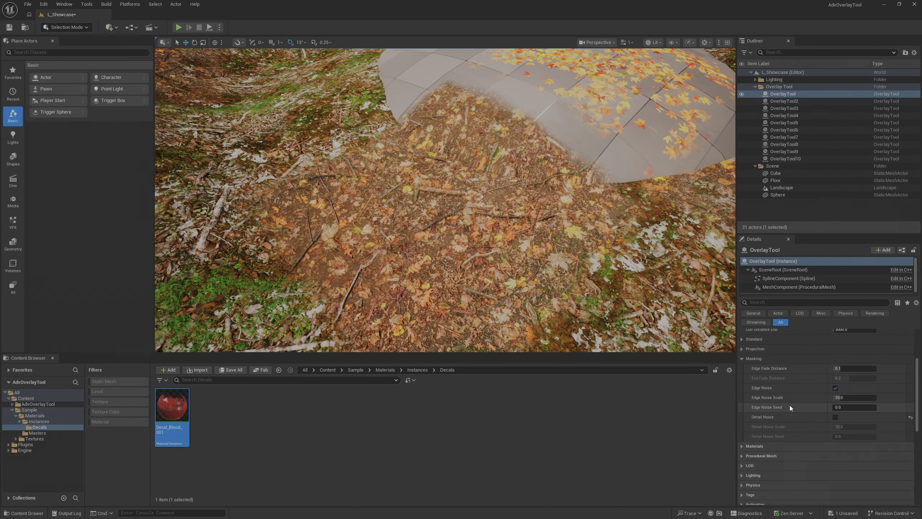
left_click(835, 417)
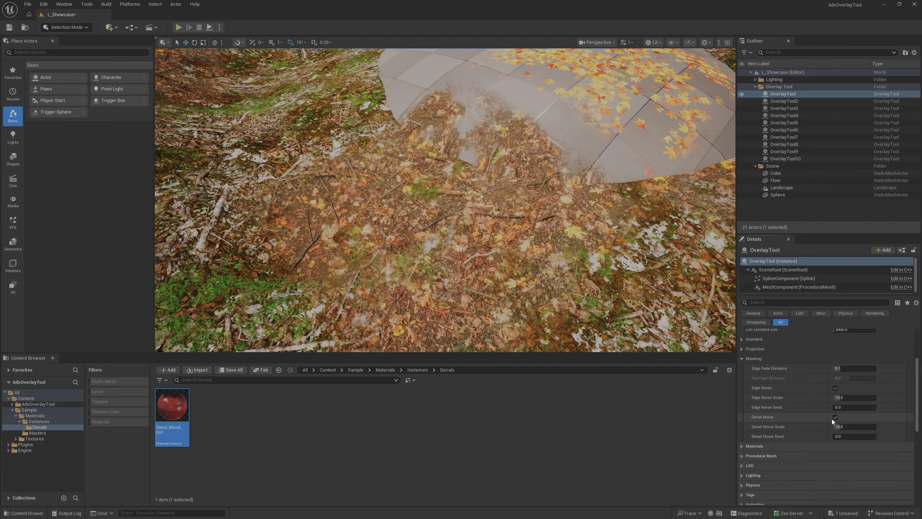
- Try different Detail Noise Scale and Detail Noise Seed values, and reset both to their defaults
left_click_drag(854, 426, 874, 436)
left_click(911, 427)
left_click(910, 437)
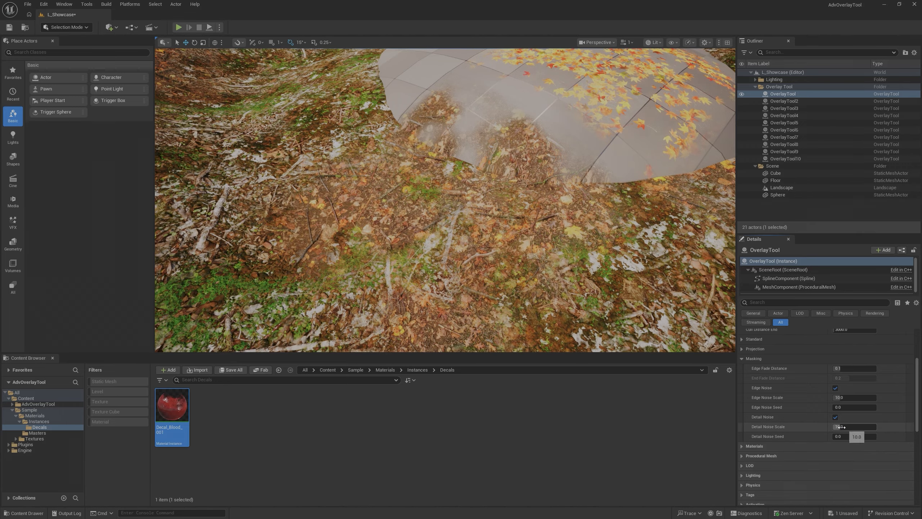
- Turn off Detail Noise and Edge Noise and lower Edge Fade Distance to 0 to show the overlay without masking
left_click(836, 417)
left_click(836, 389)
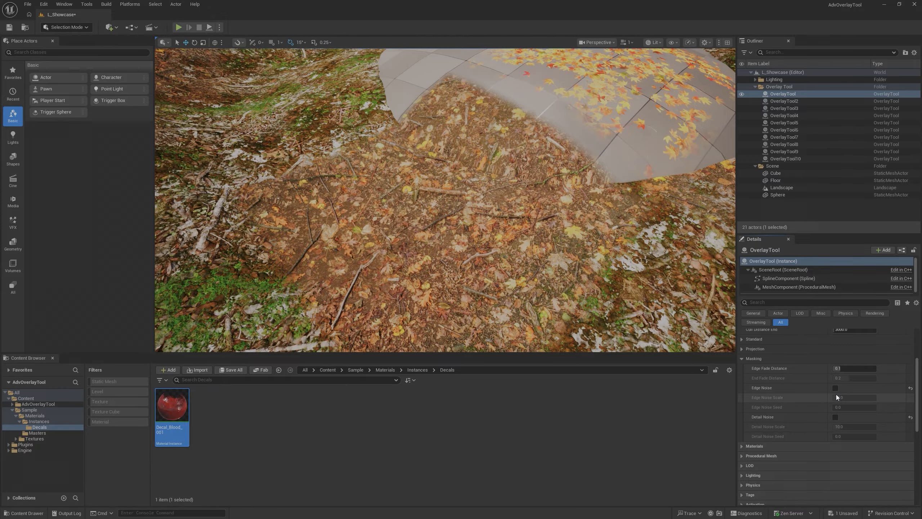
left_click_drag(844, 369, 835, 369)
key("w")
right_click_drag(581, 181, 581, 142)
key("s")
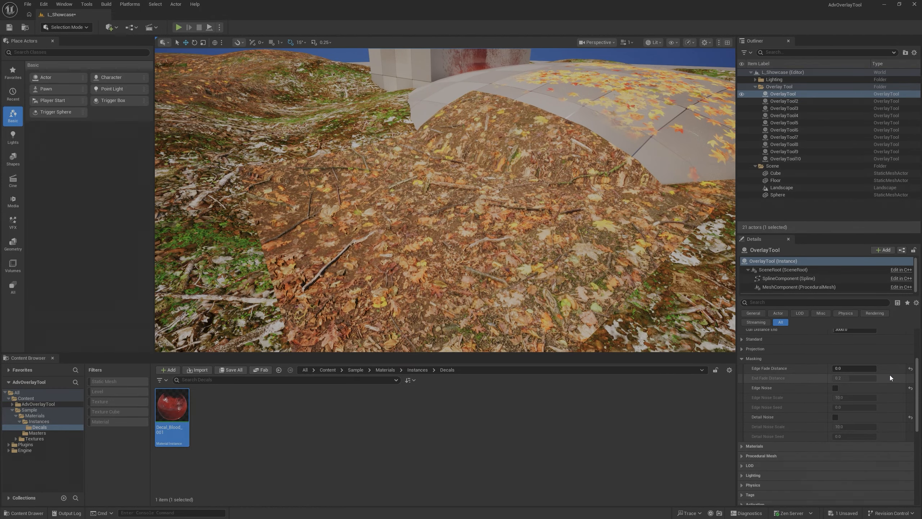
- Reset Edge Noise, Detail Noise and Edge Fade Distance to their default values
left_click(910, 388)
left_click(911, 417)
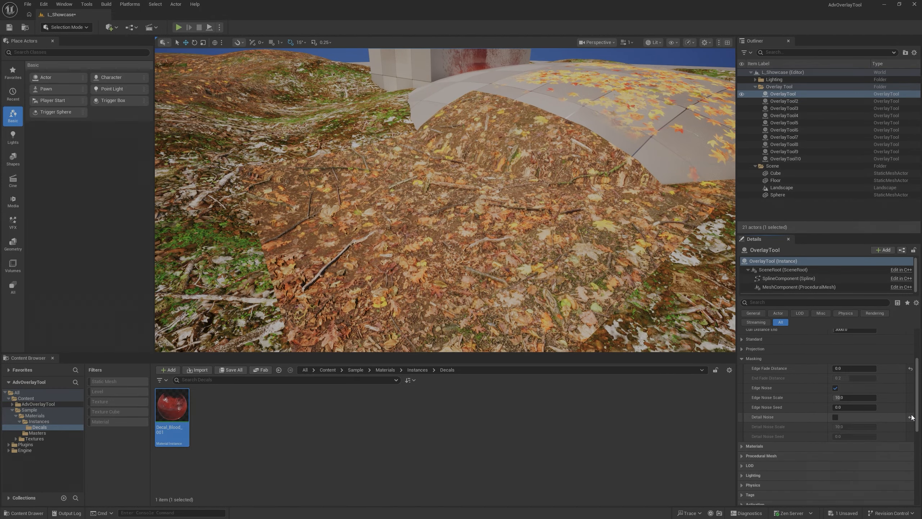
left_click(911, 369)
- Select the winding path overlay OverlayTool4 on the landscape beside the cube and sphere
key("s")
right_click_drag(441, 211, 421, 242)
key("w")
left_click(417, 218)
key("s")
key("w")
key("s")
mouse_move(439, 154)
right_mouse_down()
mouse_move(458, 142)
mouse_move(440, 154)
right_mouse_up()
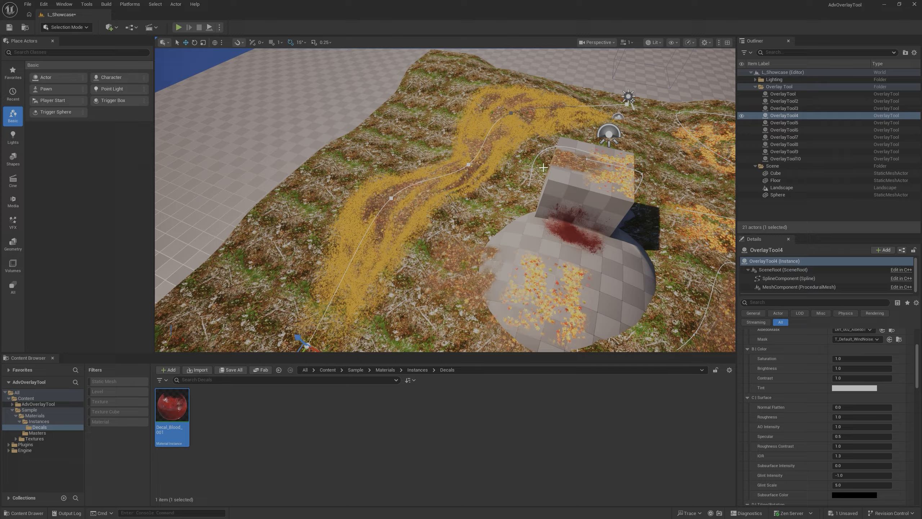
mouse_move(543, 168)
right_mouse_down()
mouse_move(541, 181)
mouse_move(526, 183)
mouse_move(526, 173)
right_mouse_up()
key("w")
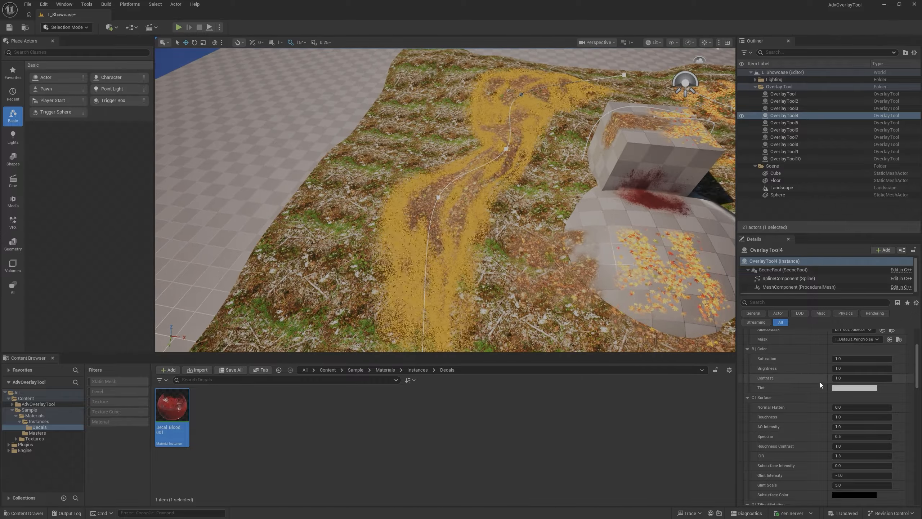
- Expand the Projection and Project On groups of OverlayTool4 to show its path width, density and projection targets
scroll(747, 349, "down", 6)
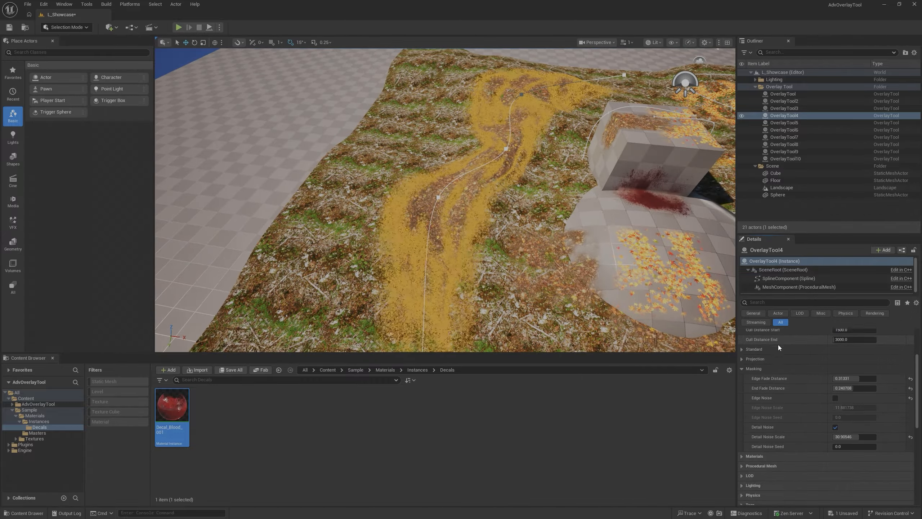
left_click(742, 336)
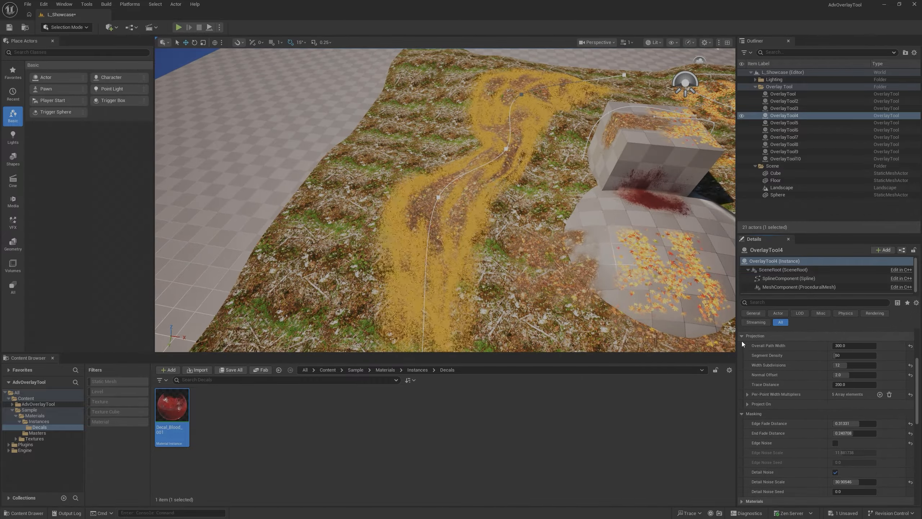
left_click(748, 403)
left_click(835, 413)
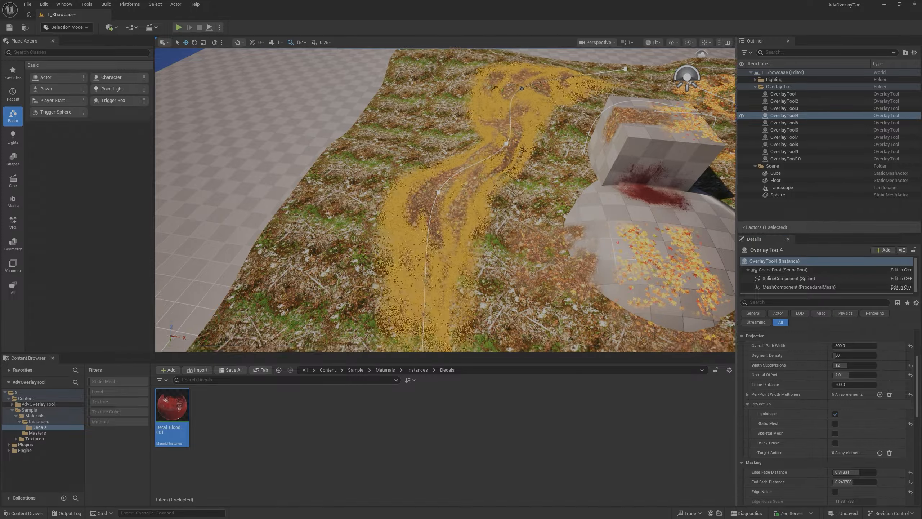
- Examine how the path overlay follows and blends into the landscape, from ground level and from above
key("w")
right_click_drag(446, 200, 454, 227)
key("g")
key("w")
key("s")
key("g")
right_click_drag(536, 206, 517, 208)
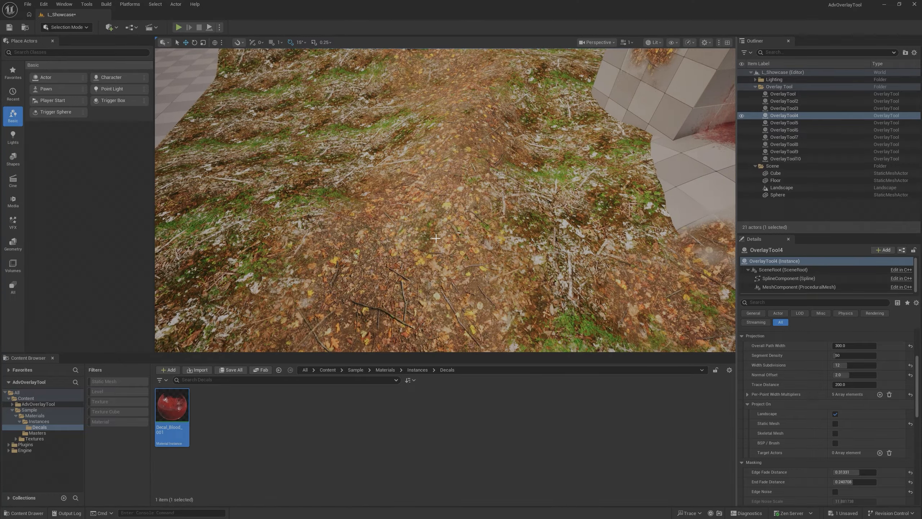
key("w")
mouse_move(436, 238)
right_mouse_down()
mouse_move(437, 290)
mouse_move(445, 236)
right_mouse_up()
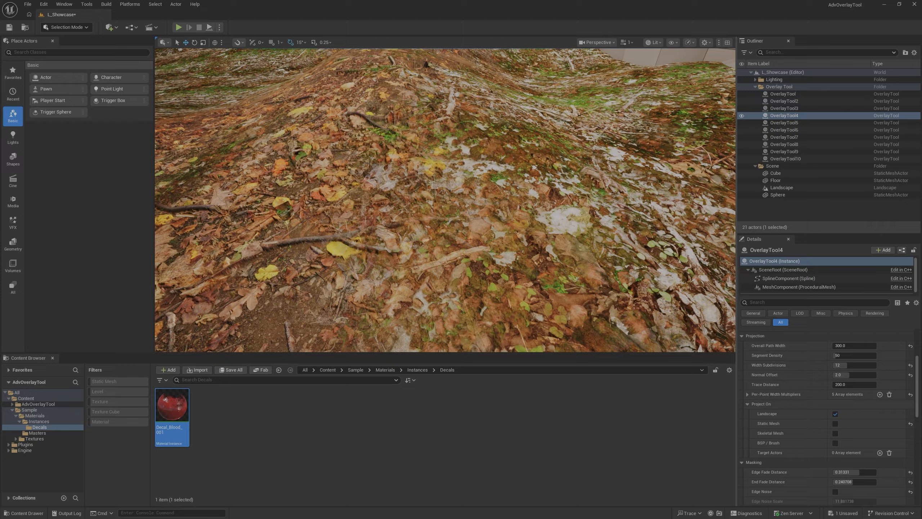
right_click_drag(445, 200, 424, 248)
key("g")
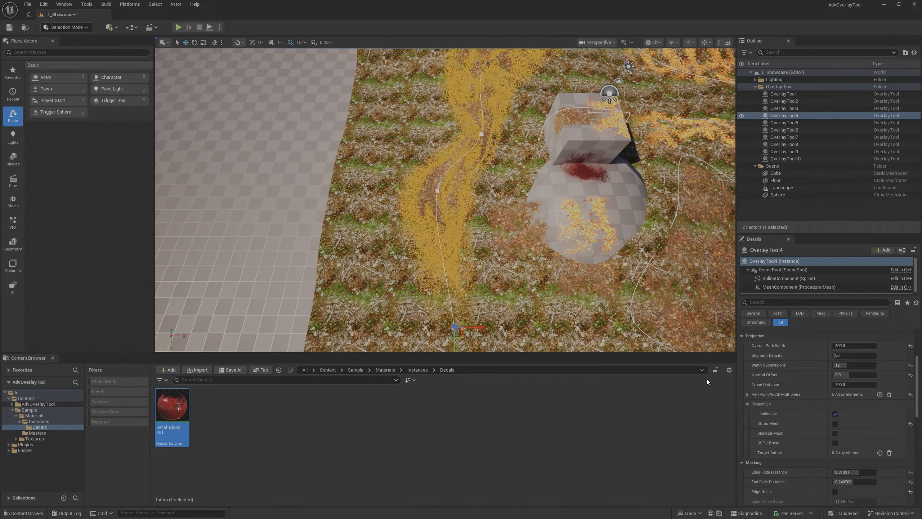
- Show the Per-Point Width Multipliers of OverlayTool4 with Project On collapsed, and compare them with the path's width at each spline point
left_click(747, 402)
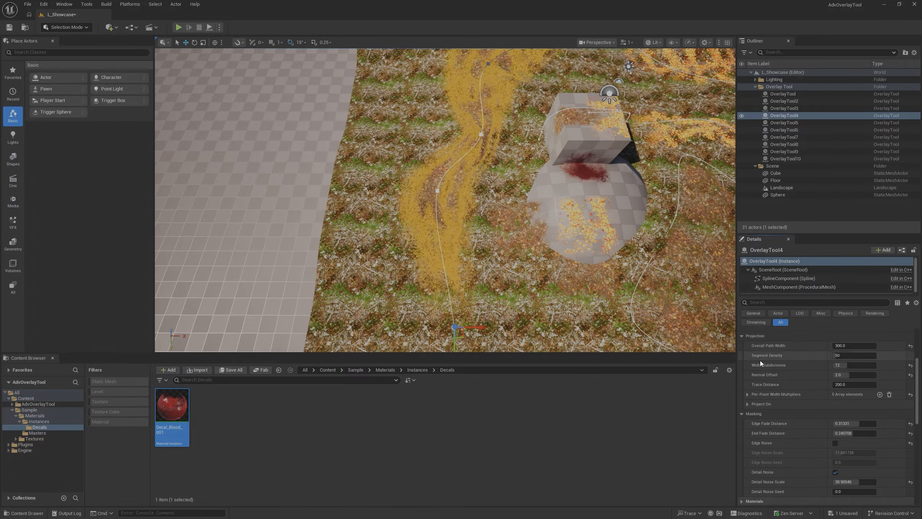
left_click(747, 395)
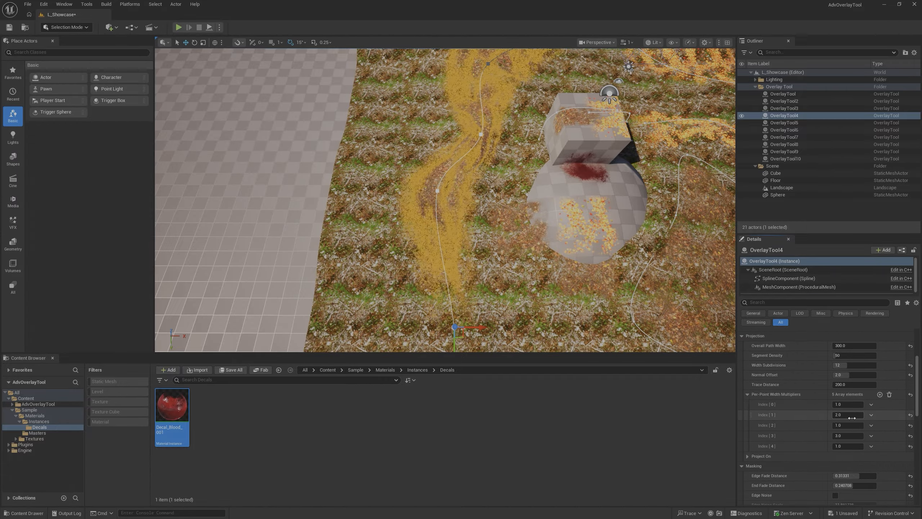
right_click_drag(442, 179, 466, 200)
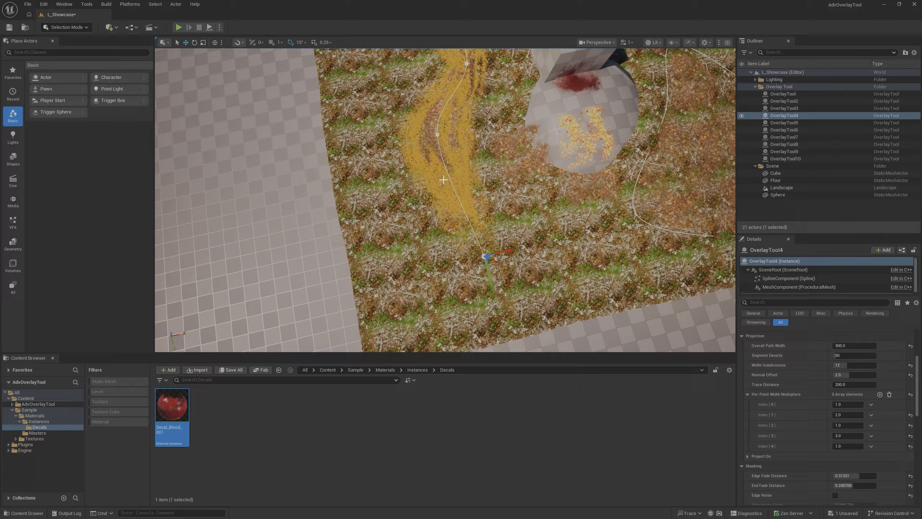
right_click_drag(469, 154, 465, 123)
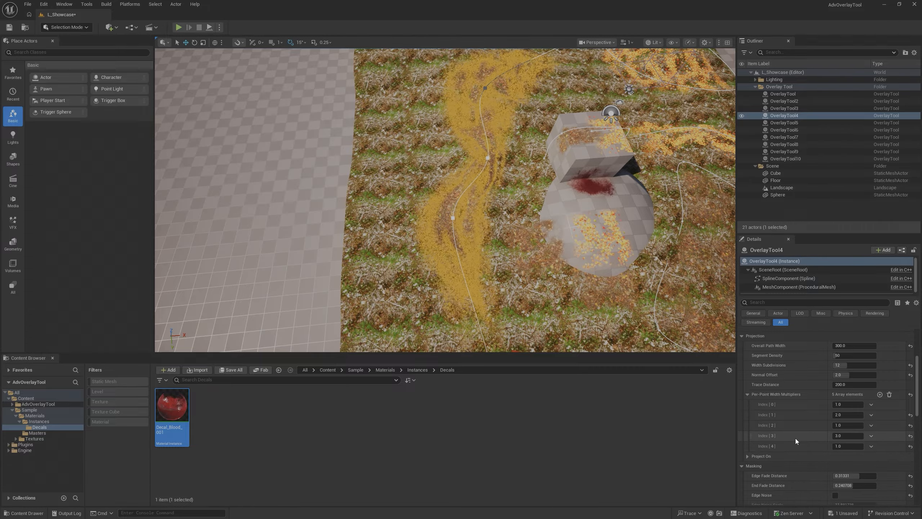
right_click_drag(469, 174, 570, 185)
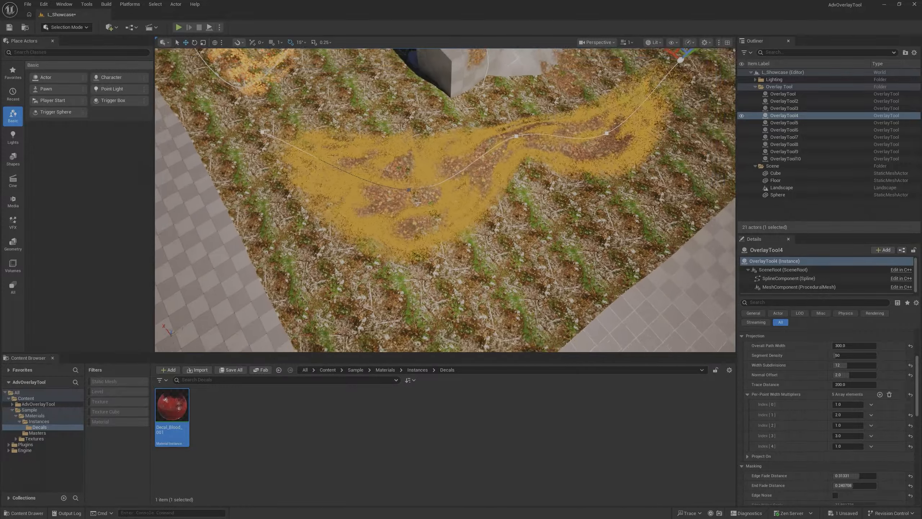
right_click_drag(312, 270, 316, 250)
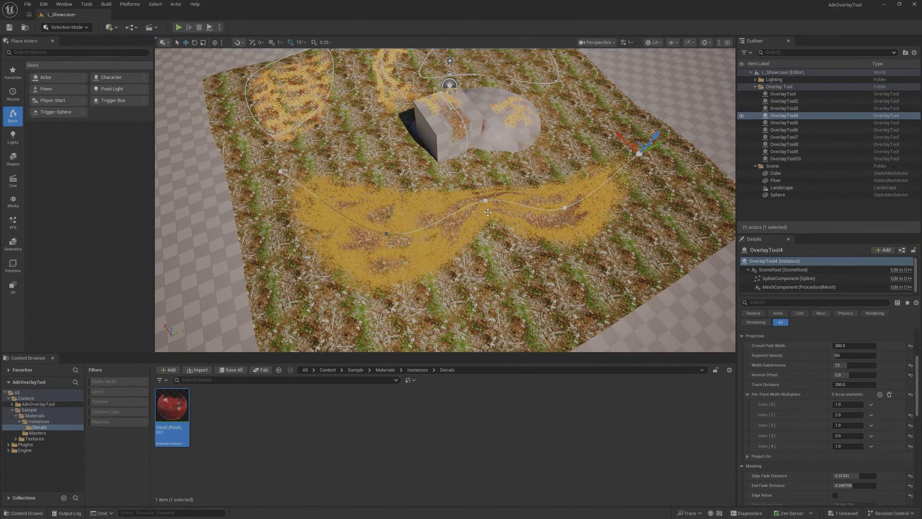
- Try varying the path's per-point width multipliers, and restore Index 1 to 2, Index 2 to 1 and Index 3 to 3
left_click_drag(848, 404, 852, 435)
key("ctrl+z")
left_click(851, 415)
type("2")
key("Return")
left_click(847, 426)
type("1")
key("Return")
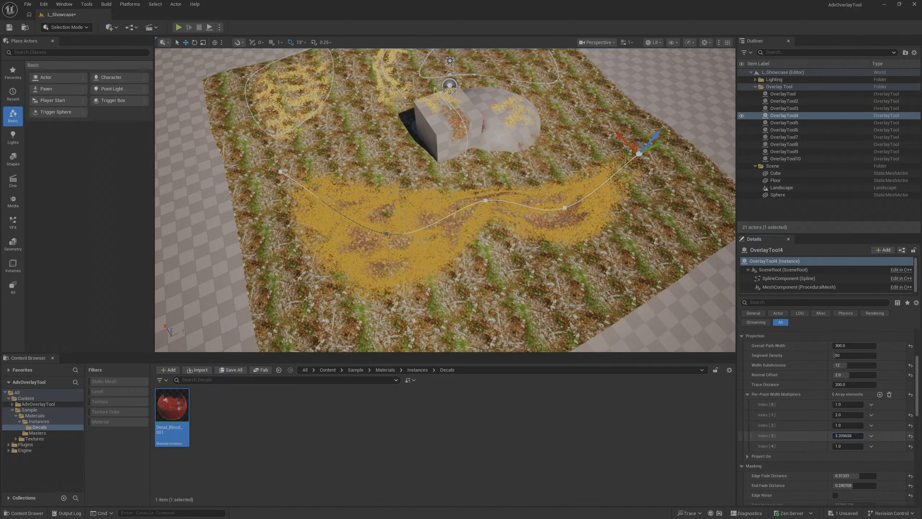
left_click(848, 435)
type("3")
key("Return")
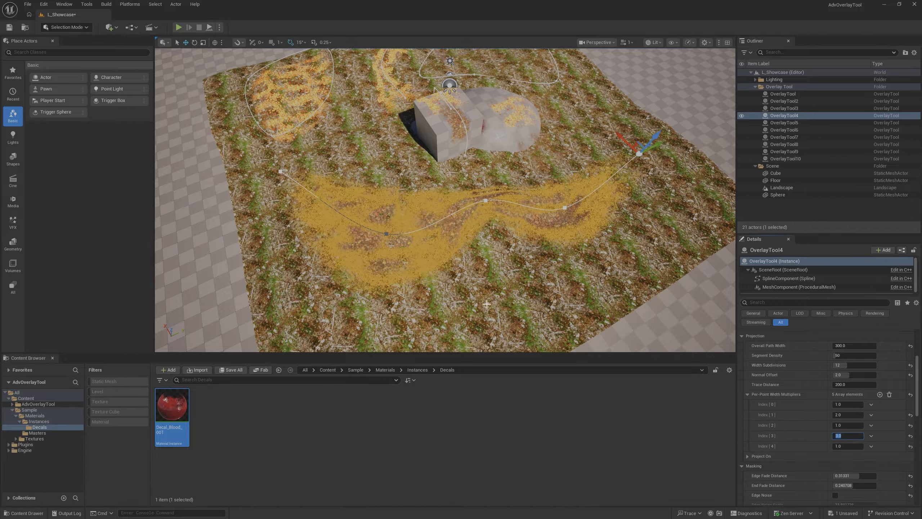
- Duplicate the OverlayTool patch beside the sphere to try it over the path, and delete the copy
right_click_drag(425, 273, 345, 275)
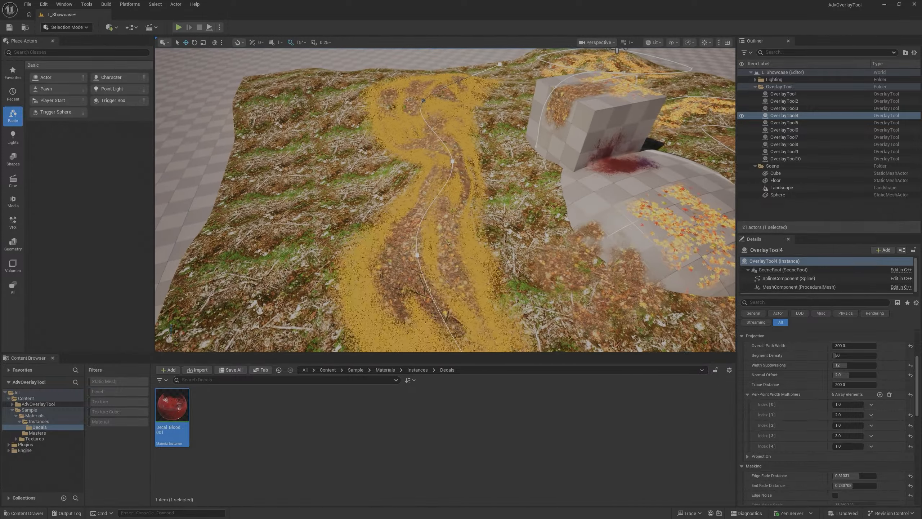
left_click(592, 238)
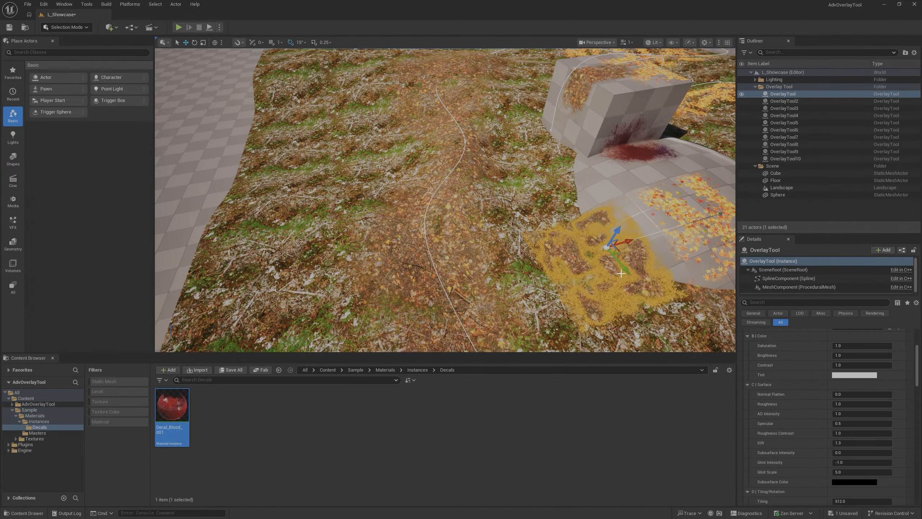
left_click_drag(622, 253, 513, 240, "alt")
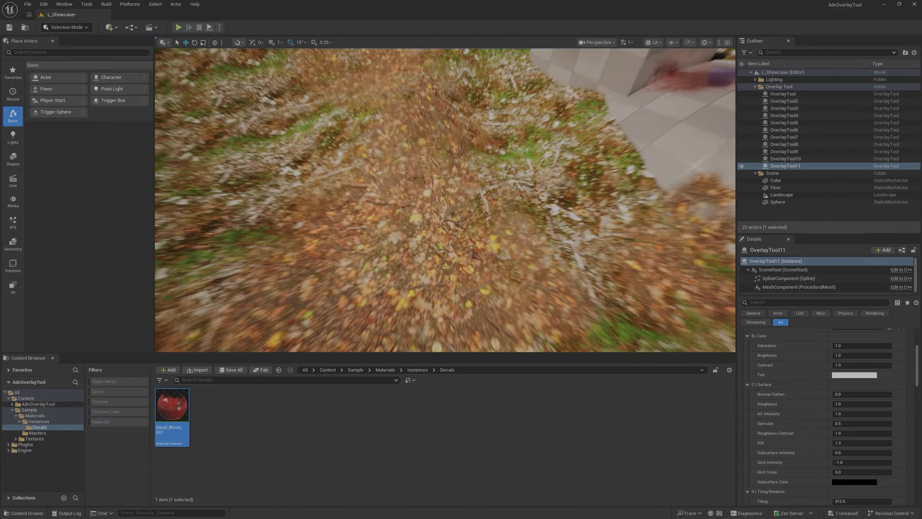
key("Delete")
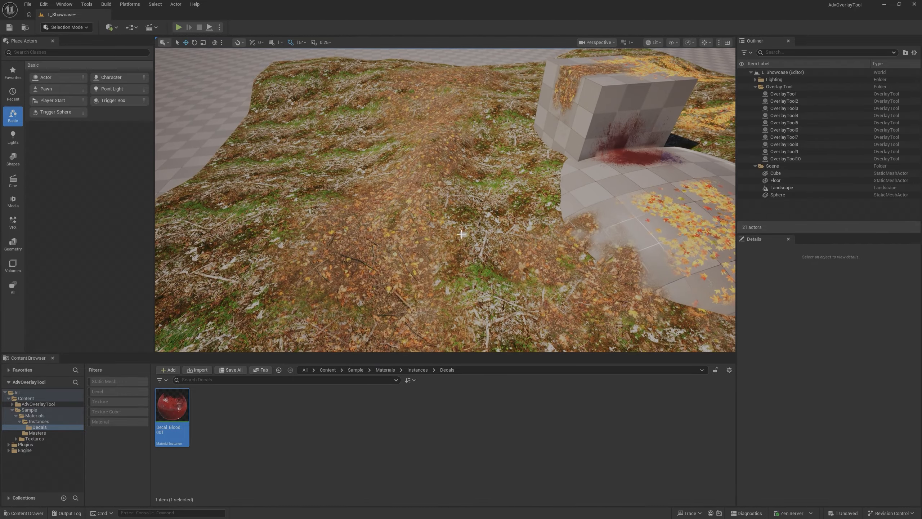
- Select the OverlayTool2 dirt overlay that wraps over the cube's edge, with its whole spline in view
left_click(497, 216)
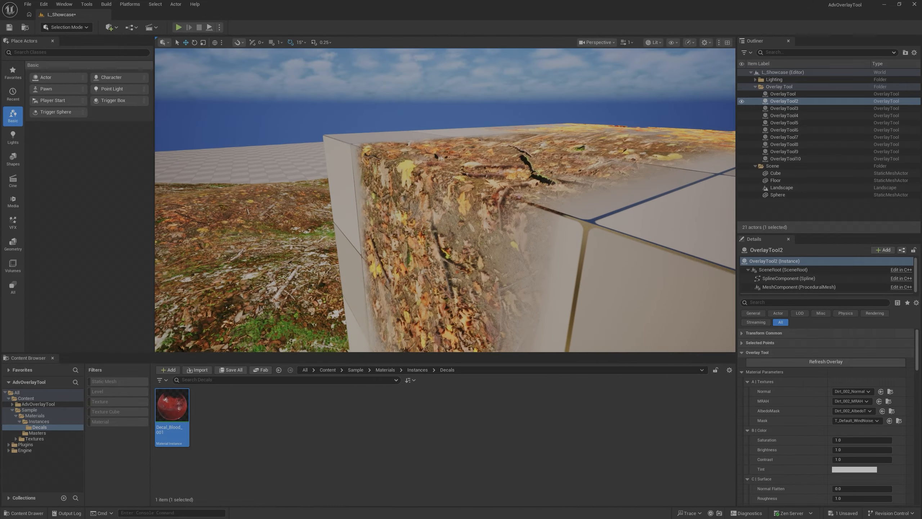
right_click_drag(463, 244, 446, 243)
key("s")
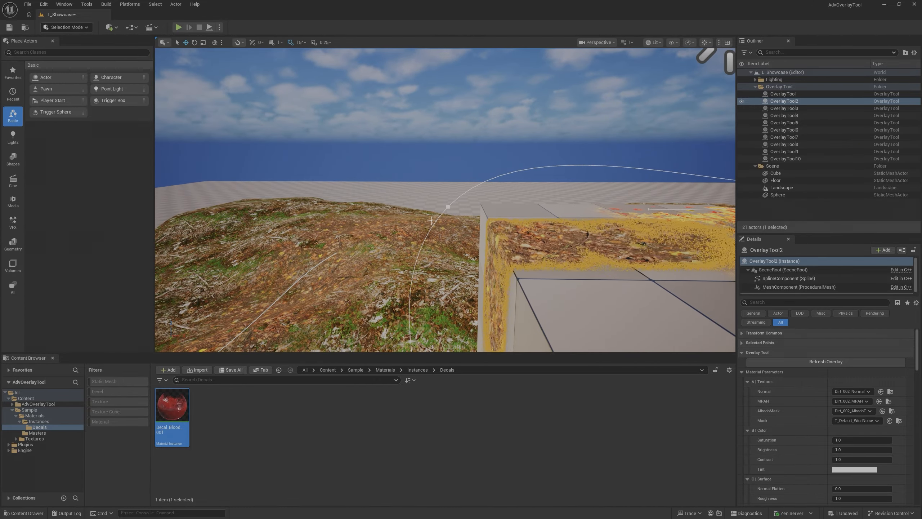
right_click_drag(505, 210, 570, 247)
key("s")
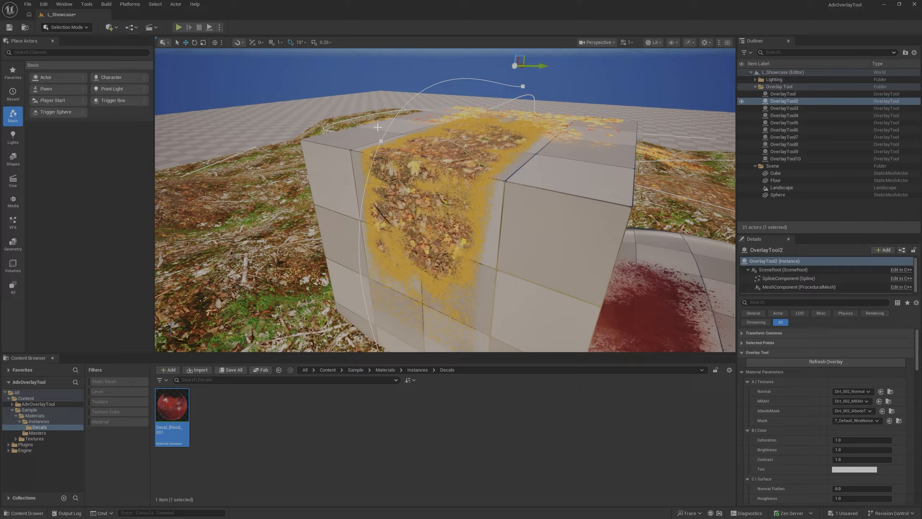
- Rotate the OverlayTool2 spline point at the cube's edge to a roll of about -13.56 degrees
left_click(381, 141)
key("a")
right_click_drag(408, 190, 415, 211)
key("d")
key("e")
key("s")
key("a")
key("d")
key("a")
left_click_drag(418, 156, 436, 169)
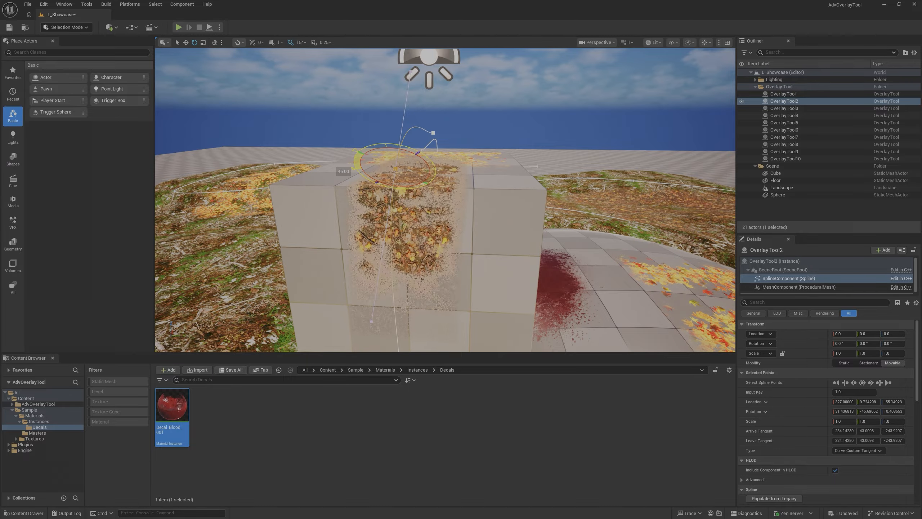
left_click_drag(397, 147, 422, 154)
key("d")
right_click_drag(397, 147, 381, 185)
key("s")
key("w")
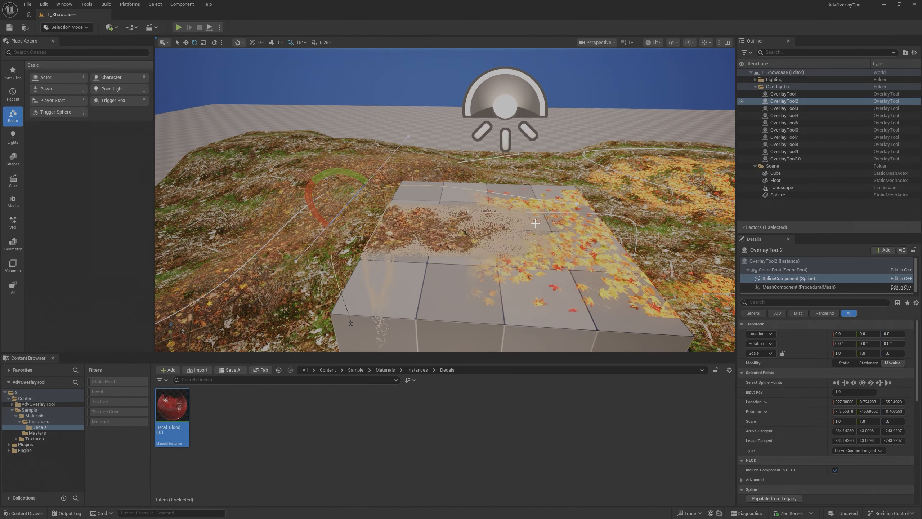
- Examine how the OverlayTool2 dirt overlay wraps over the cube's edge from several angles, with the editor gizmos hidden
right_click_drag(642, 292, 627, 291)
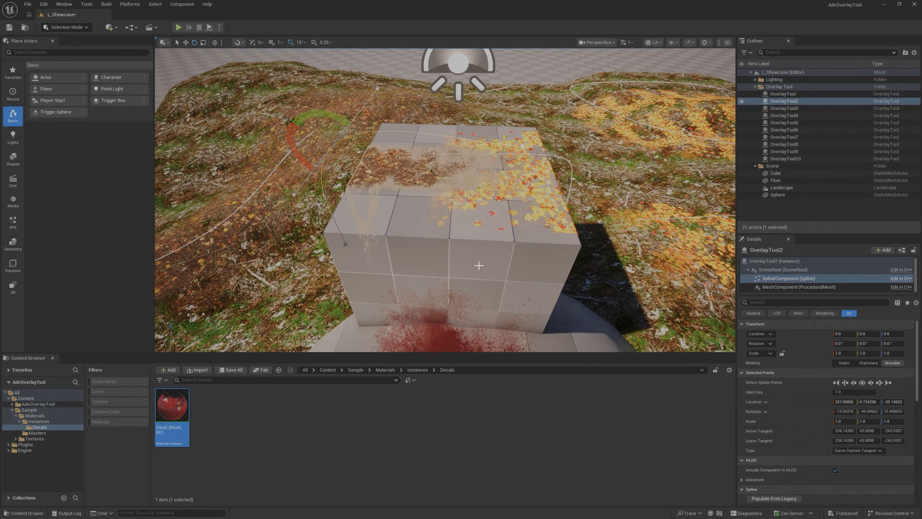
right_click_drag(477, 264, 526, 240)
key("a")
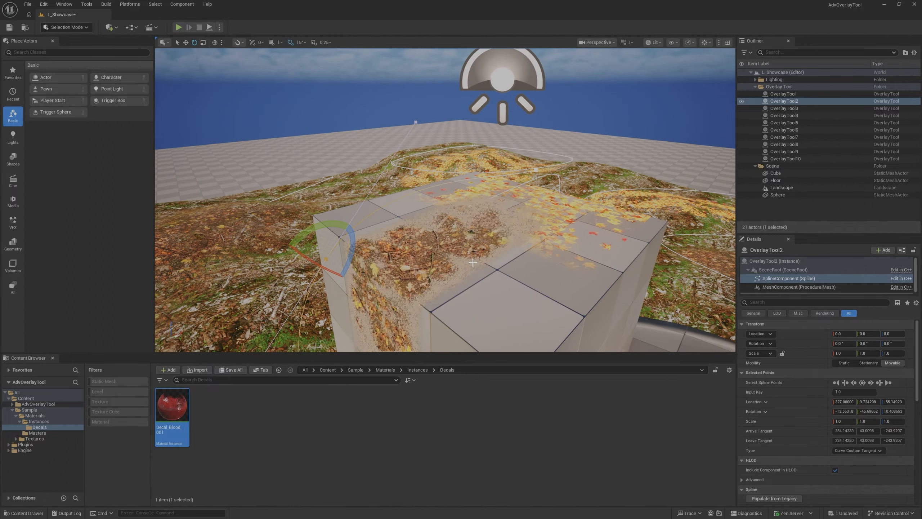
key("g")
key("a")
right_click_drag(473, 263, 543, 240)
key("d")
key("a")
key("e")
key("d")
key("w")
key("s")
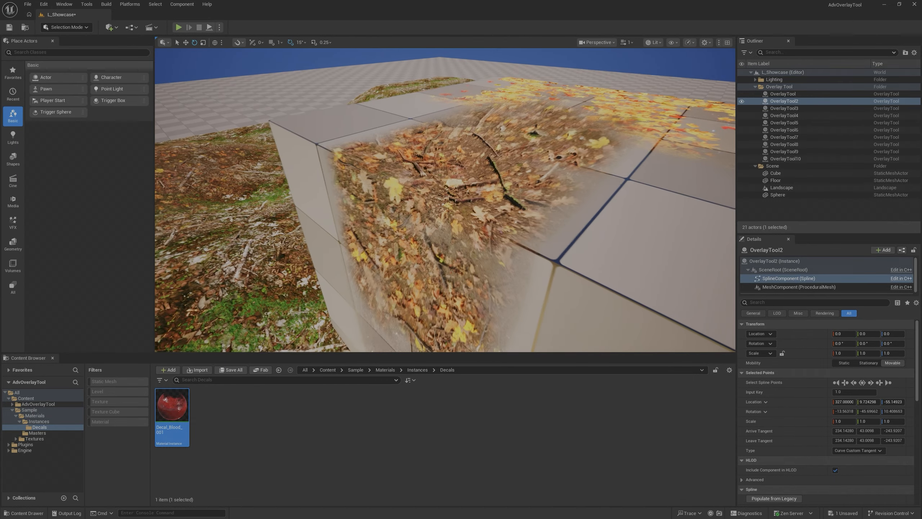
key("s")
mouse_move(590, 205)
right_mouse_down()
mouse_move(599, 233)
mouse_move(590, 205)
right_mouse_up()
key("w")
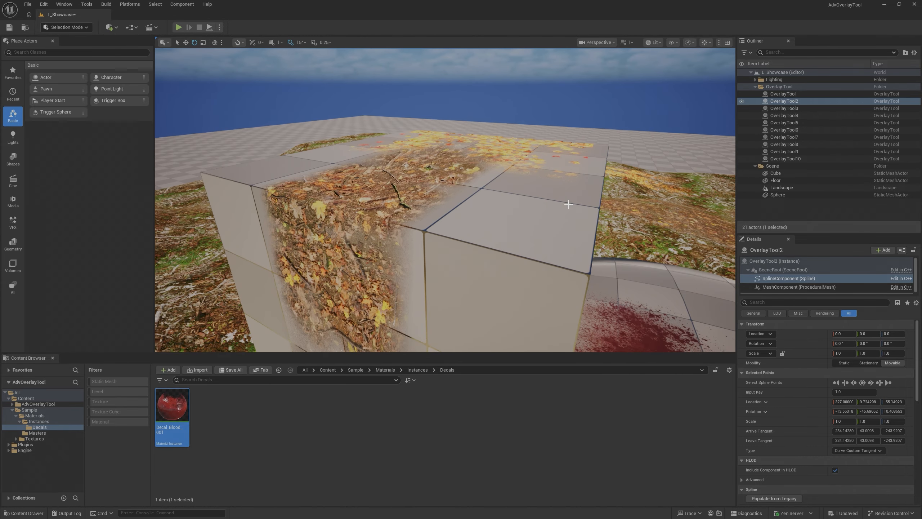
key("w")
- Select the OverlayTool9 leaf overlay and inspect the leaves on the cube and the surrounding landscape
right_click_drag(445, 200, 403, 233)
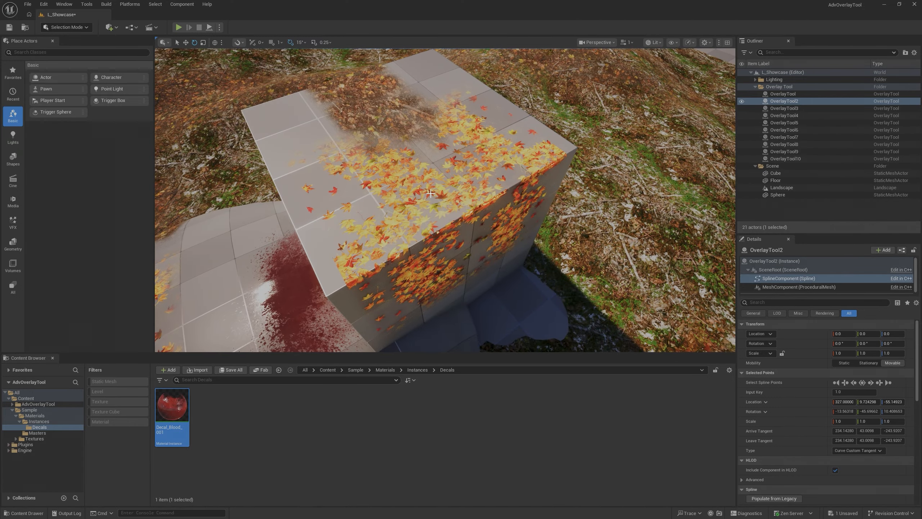
left_click(429, 192)
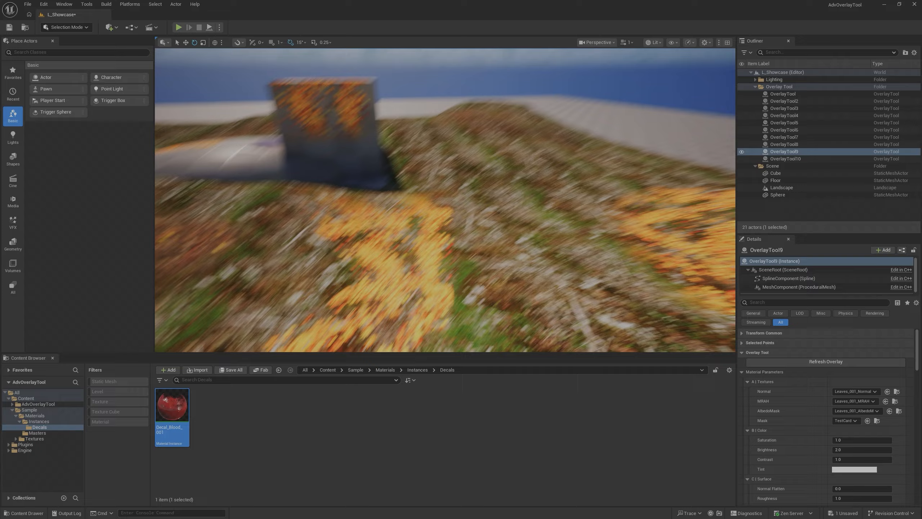
right_click_drag(445, 200, 403, 240)
- Select the OverlayTool6 leaf overlay on the sphere and bring its Tiling/Rotation parameters into view
left_click(427, 223)
scroll(432, 220, "down", 5)
key("g")
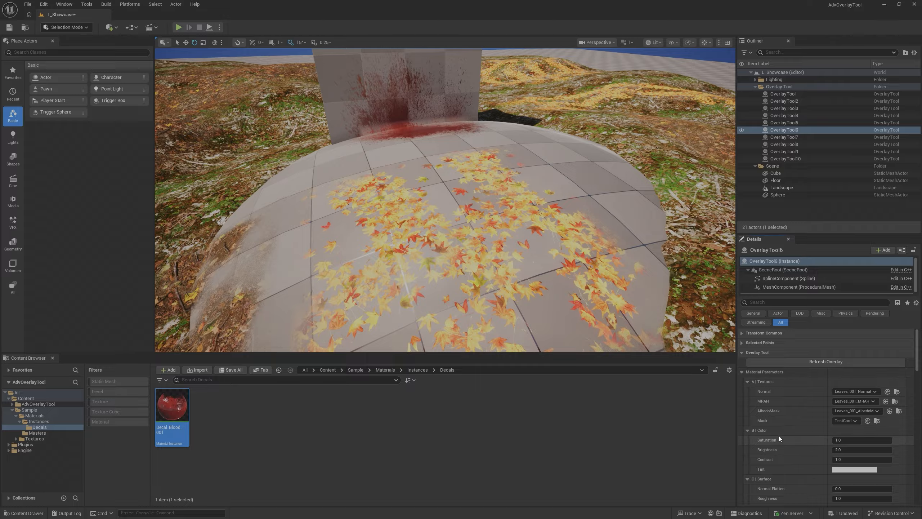
scroll(785, 434, "down", 5)
scroll(790, 428, "down", 3)
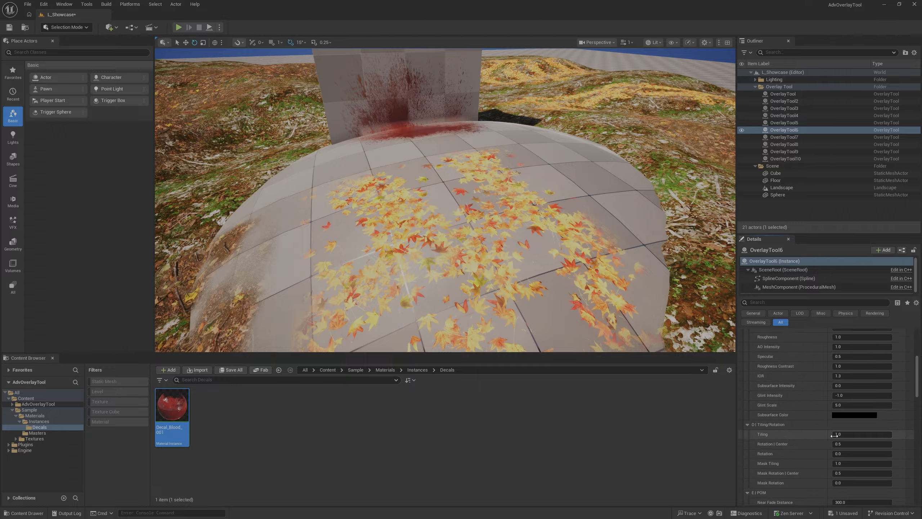
- Try a Tiling of about 1.33 on the sphere's leaf overlay and set it back to 1
left_click_drag(845, 435, 853, 435)
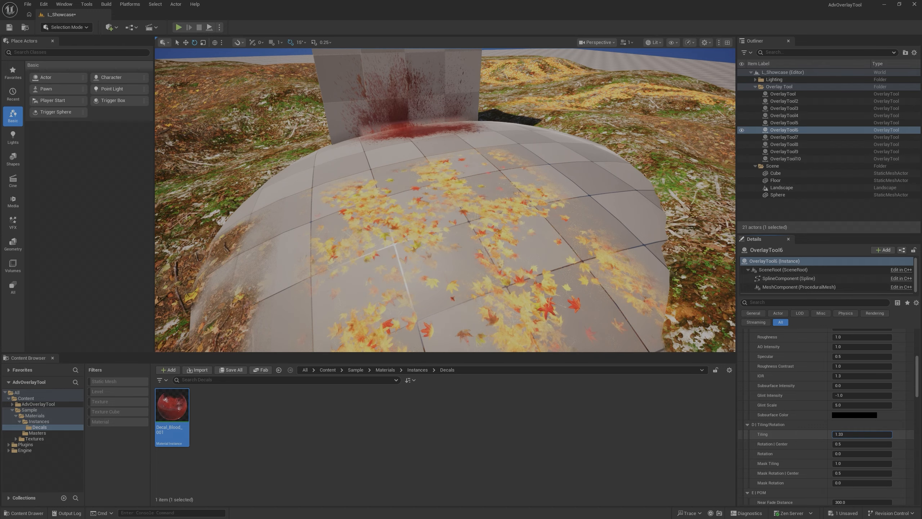
left_click(849, 435)
type("1")
key("Return")
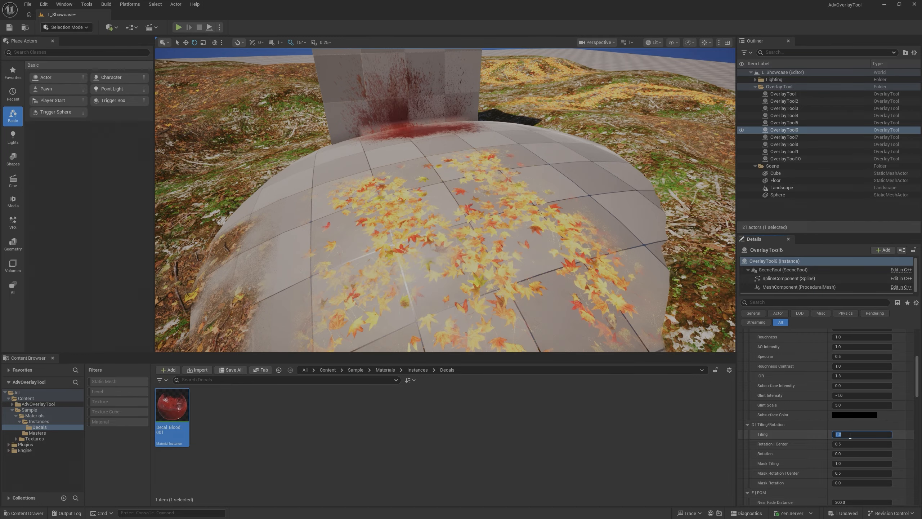
- Select the OverlayTool10 blood overlay in the corner where the cube meets the sphere
right_click_drag(526, 218, 429, 236)
key("s")
key("w")
key("w")
key("d")
left_click(364, 251)
right_click_drag(363, 251, 363, 229)
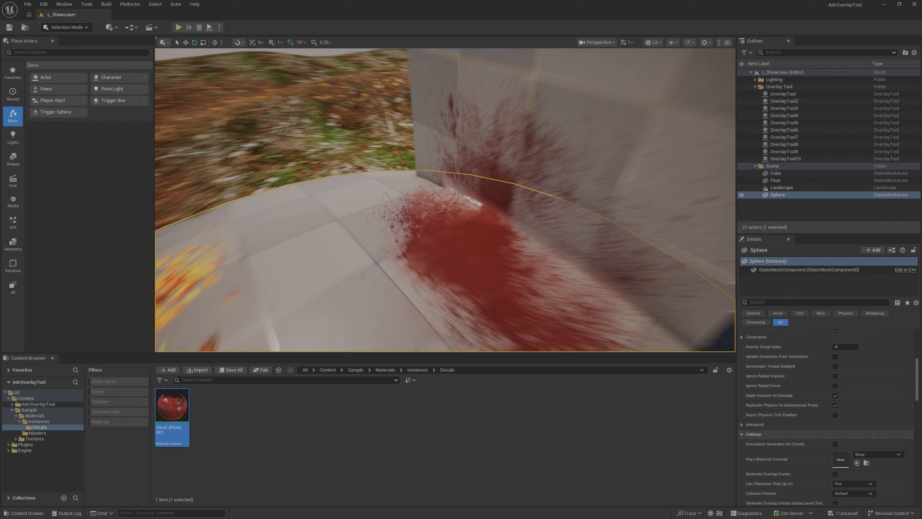
left_click(471, 194)
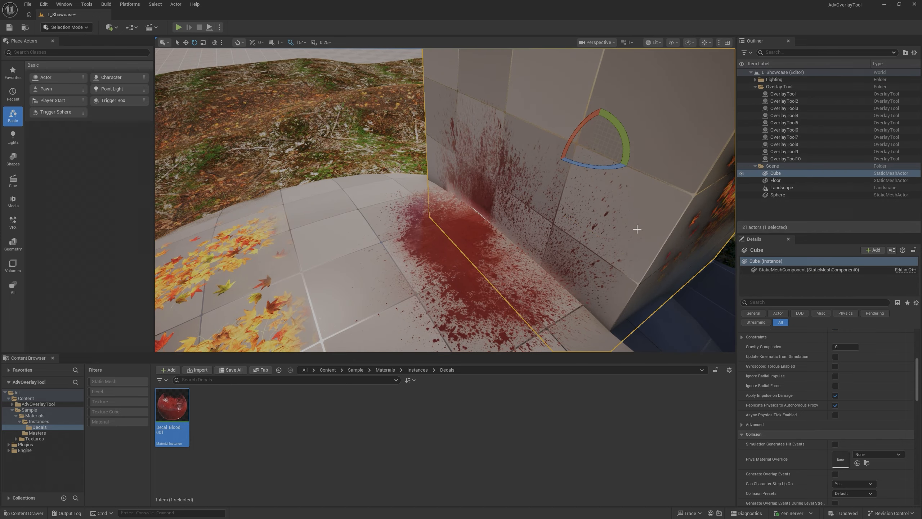
double_click(790, 159)
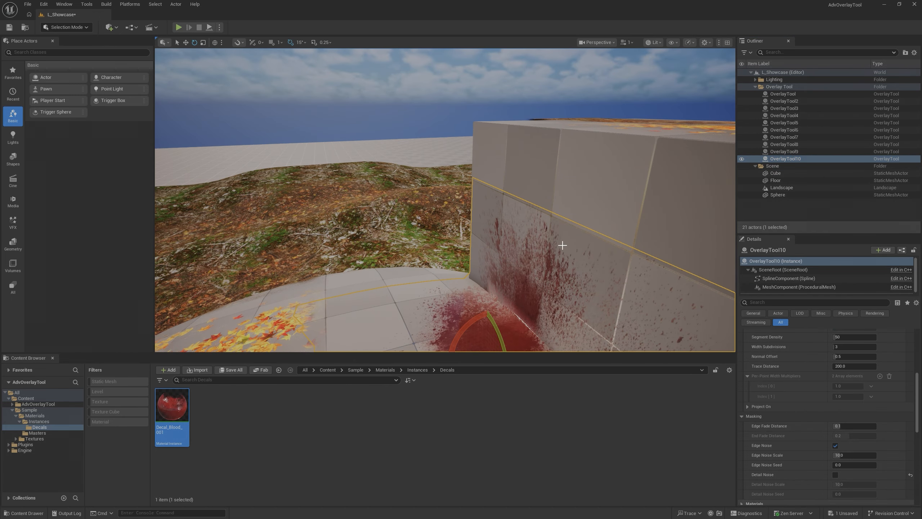
- Rotate the OverlayTool10 blood overlay and inspect closely how it wraps from the sphere onto the cube
key("g")
right_click_drag(562, 245, 530, 259)
key("w")
key("g")
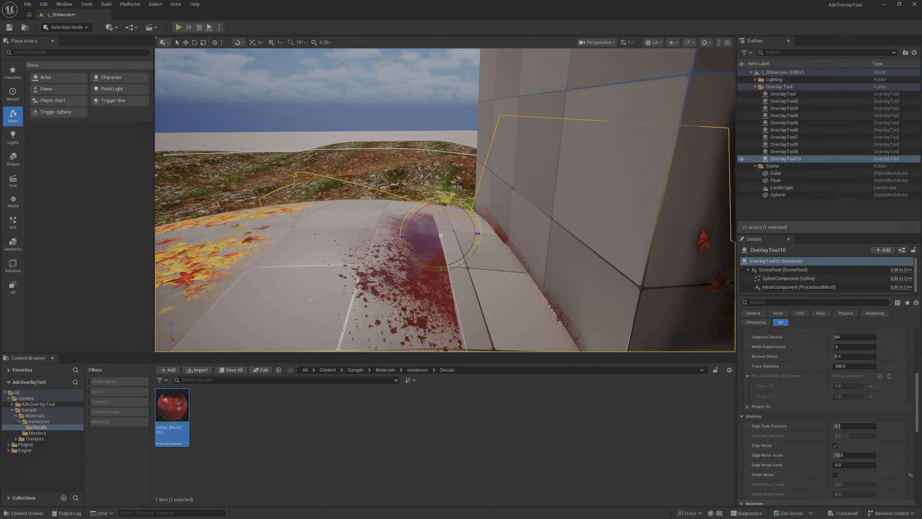
left_click_drag(441, 199, 416, 202)
right_click_drag(355, 227, 446, 211)
key("g")
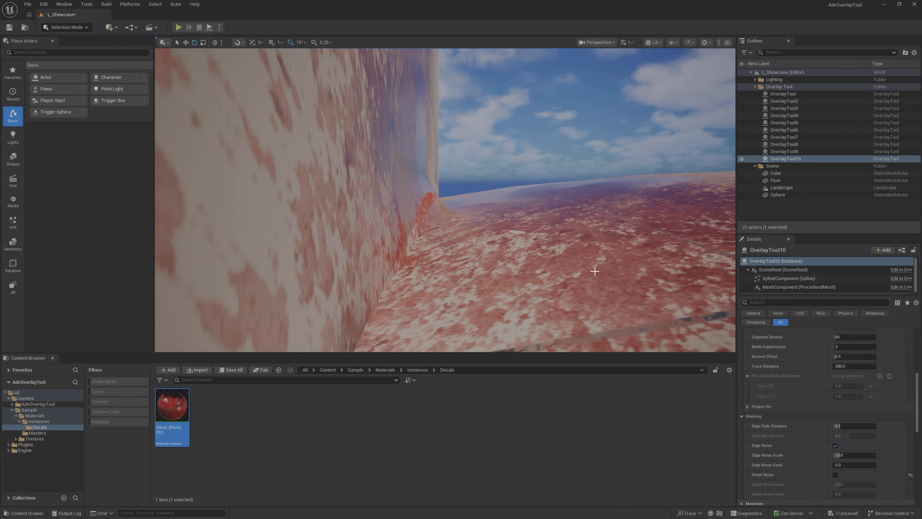
- Try a higher Segment Density and Width Subdivisions of 20 on the blood overlay, and reset both to their defaults
scroll(782, 410, "up", 6)
scroll(775, 404, "down", 4)
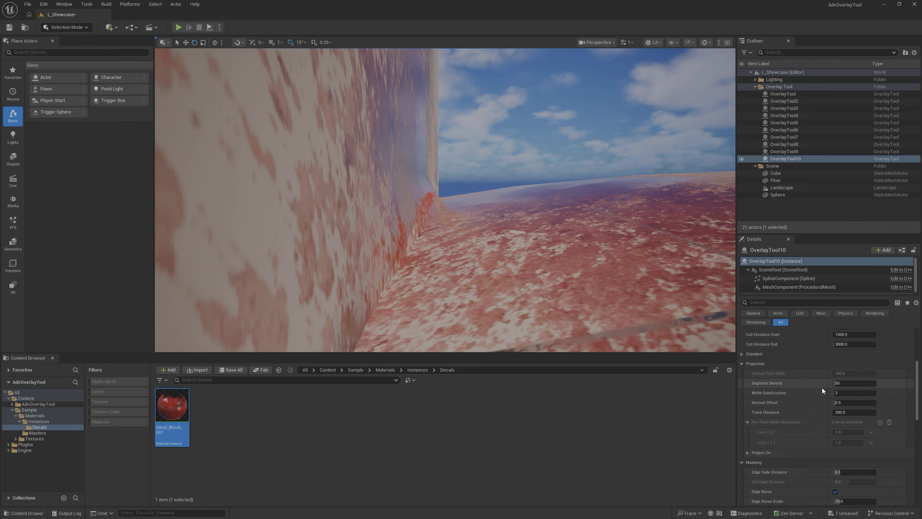
type("0")
key("Return")
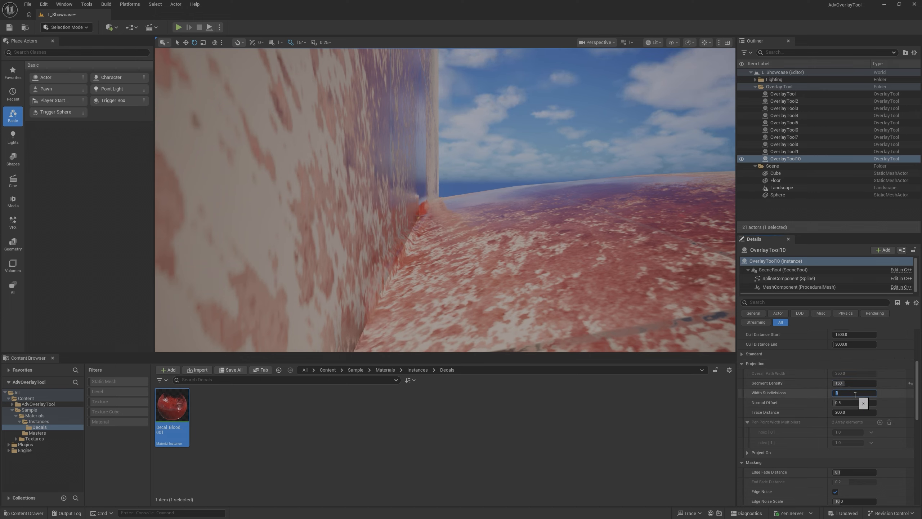
left_click(855, 395)
type("20")
key("Return")
left_click(911, 393)
left_click(911, 382)
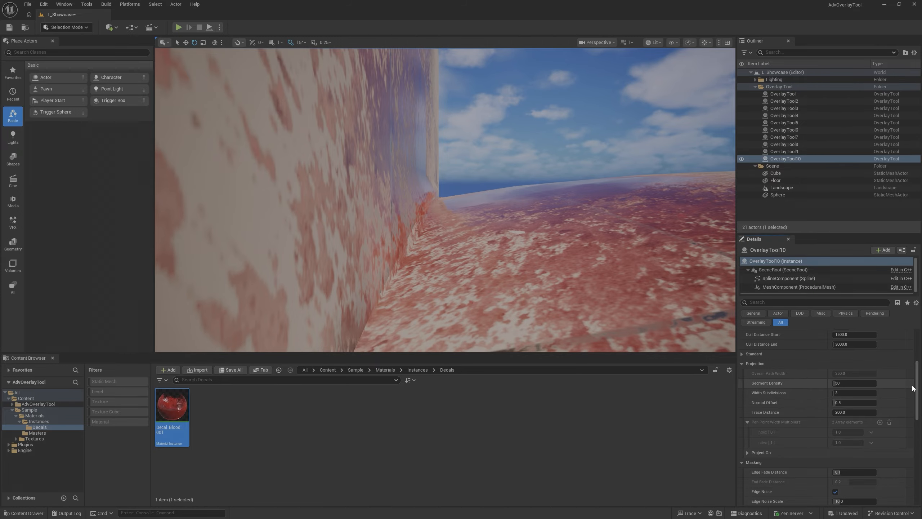
- Try a different Edge Fade Distance on the OverlayTool10 blood overlay and reset it to its default
mouse_move(540, 268)
right_mouse_down()
mouse_move(515, 282)
mouse_move(435, 280)
mouse_move(475, 267)
mouse_move(454, 309)
mouse_move(421, 287)
mouse_move(543, 265)
right_mouse_up()
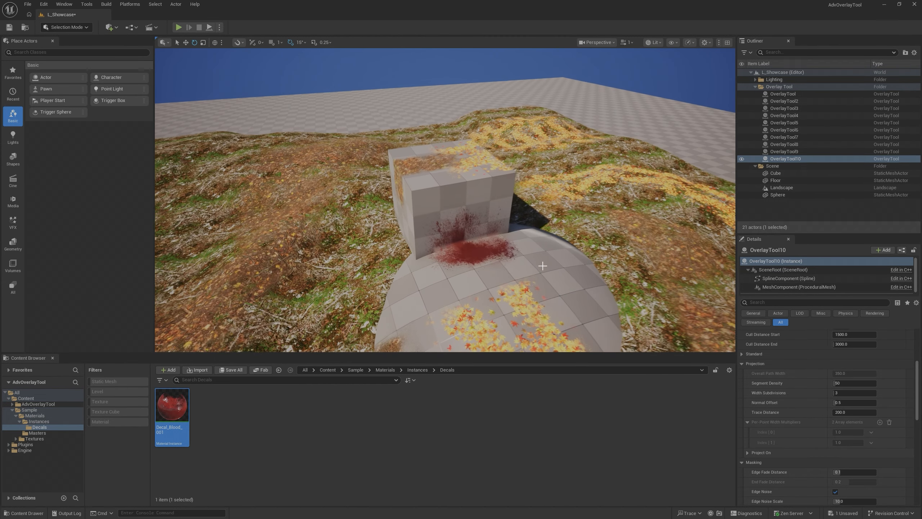
left_click(742, 364)
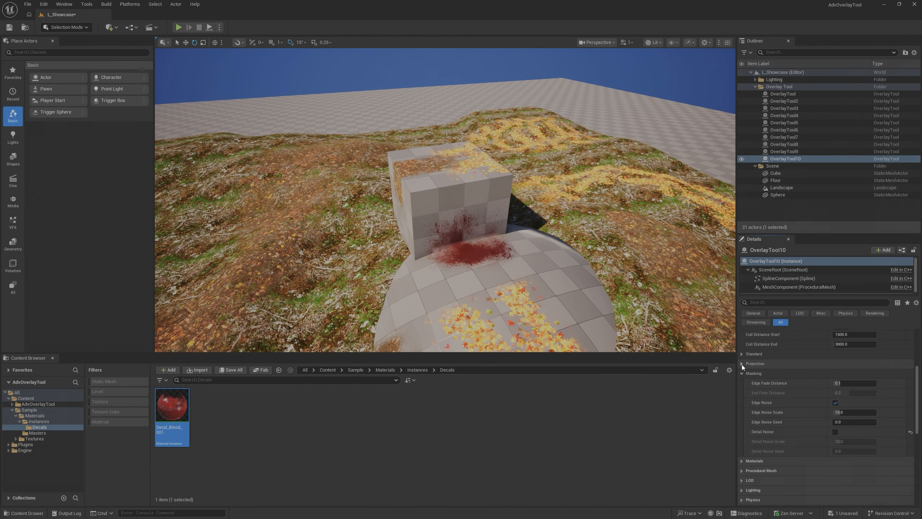
key("w")
mouse_move(514, 260)
right_mouse_down()
mouse_move(494, 273)
mouse_move(515, 265)
right_mouse_up()
left_click(851, 383)
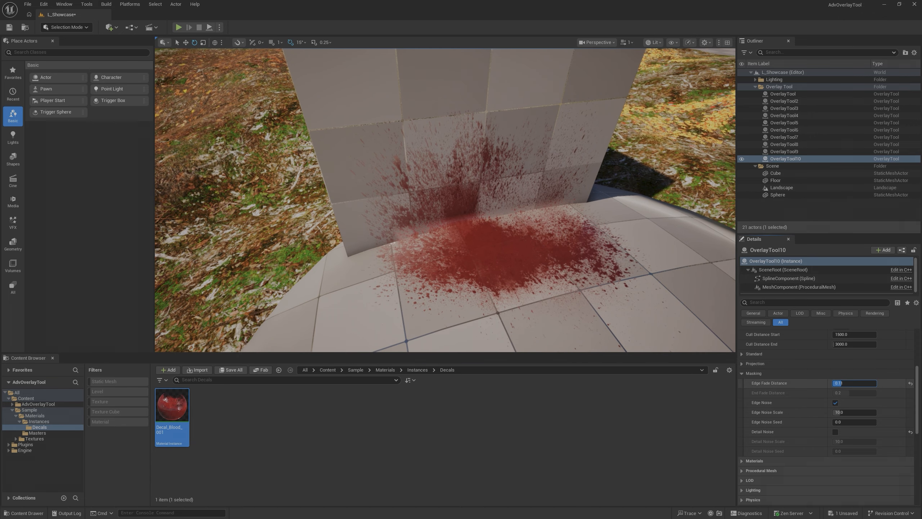
left_click_drag(849, 382, 915, 386)
left_click(910, 384)
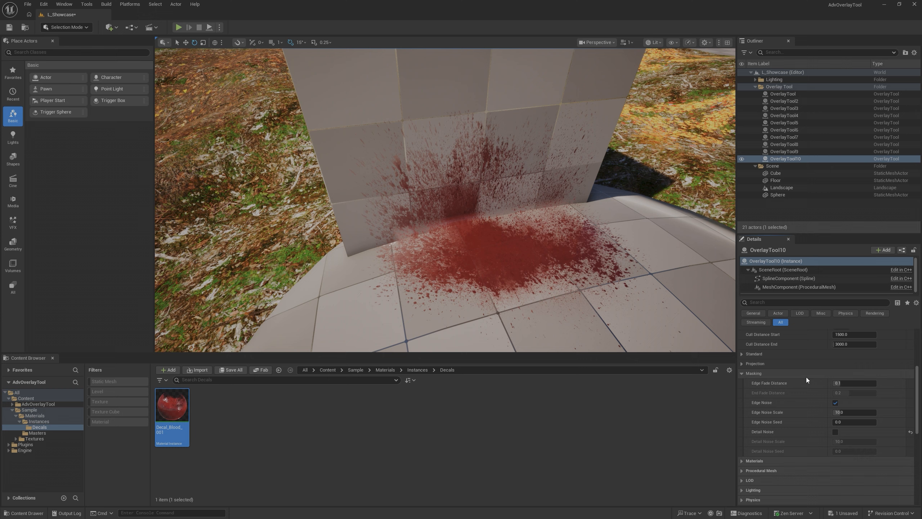
- Switch the blood overlay's Detail Noise on and off again, and disable its Edge Noise
left_click(835, 432)
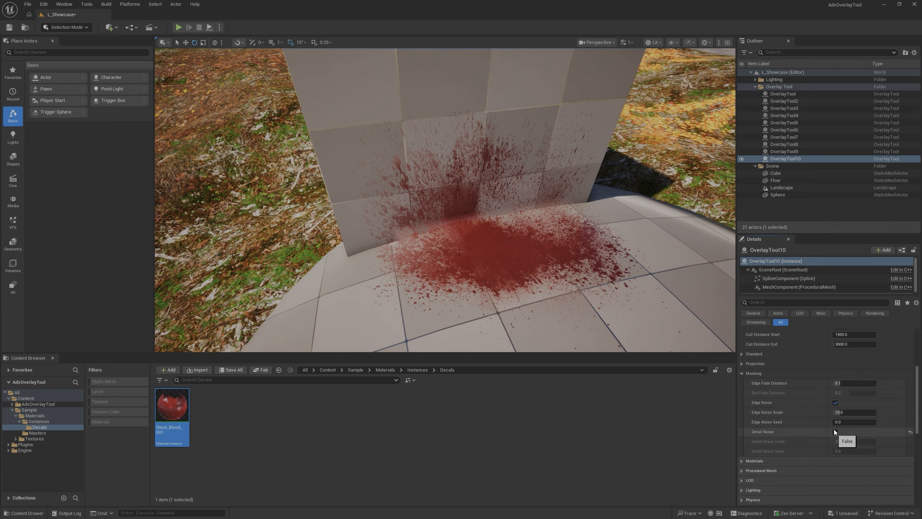
left_click(835, 432)
left_click(835, 403)
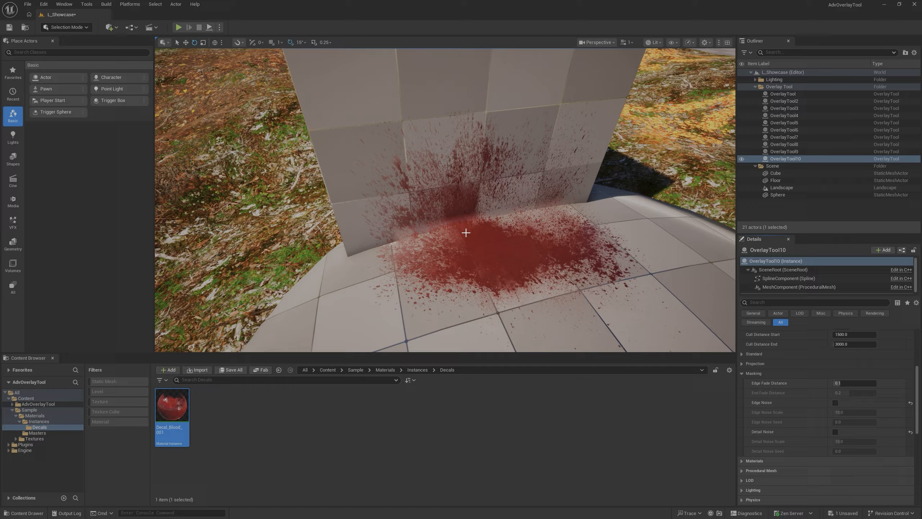
right_click_drag(466, 232, 340, 235)
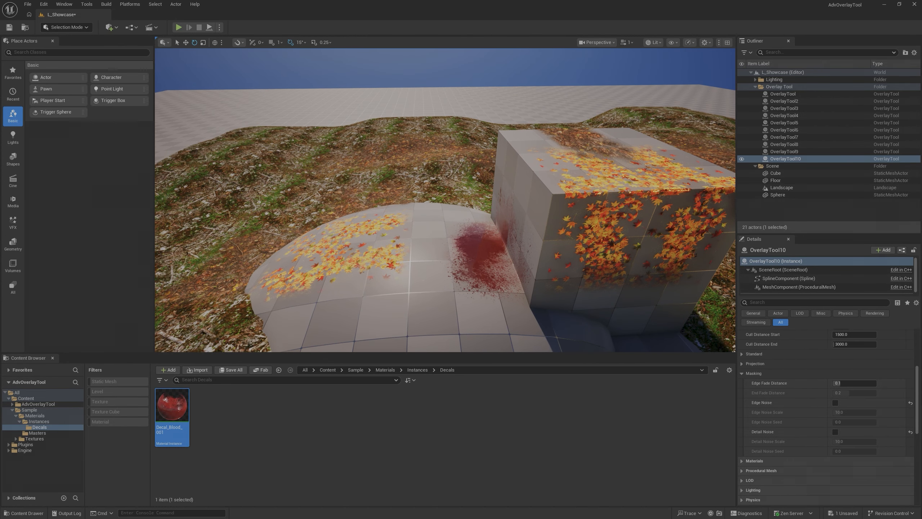
right_click_drag(451, 256, 465, 243)
- Select OverlayTool3, the large closed-loop leaf patch on the landscape beside the sphere, and frame it
key("g")
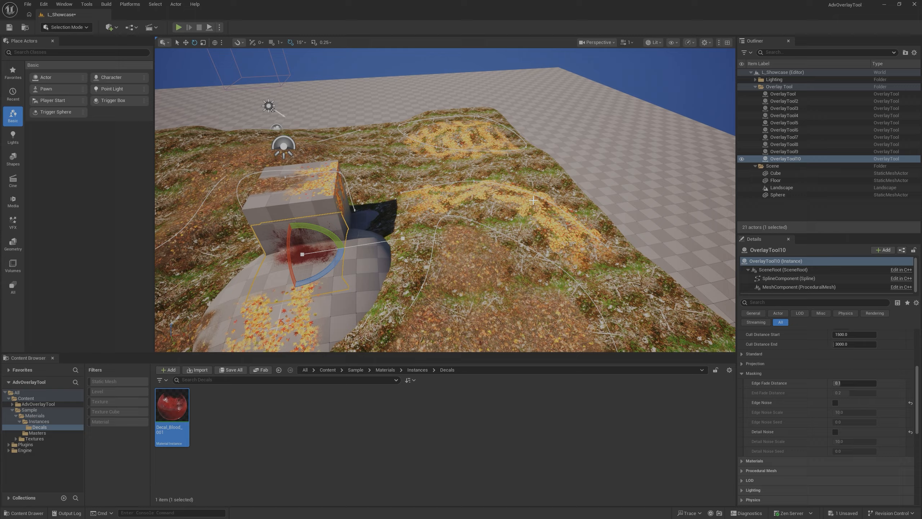
key("f")
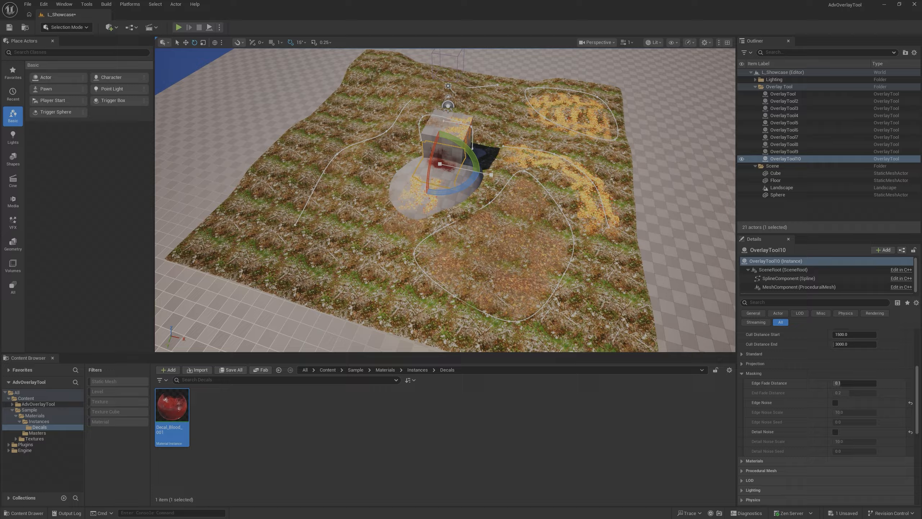
right_click_drag(445, 199, 475, 204)
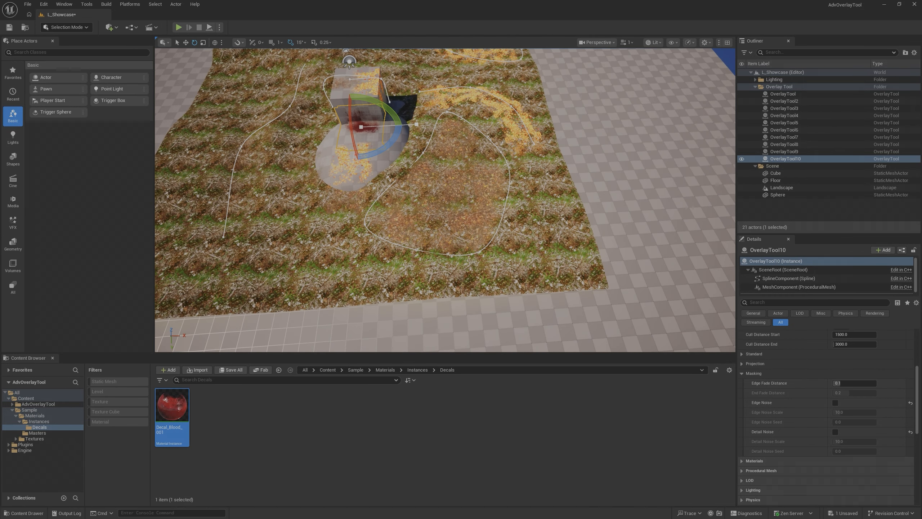
left_click(481, 186)
key("f")
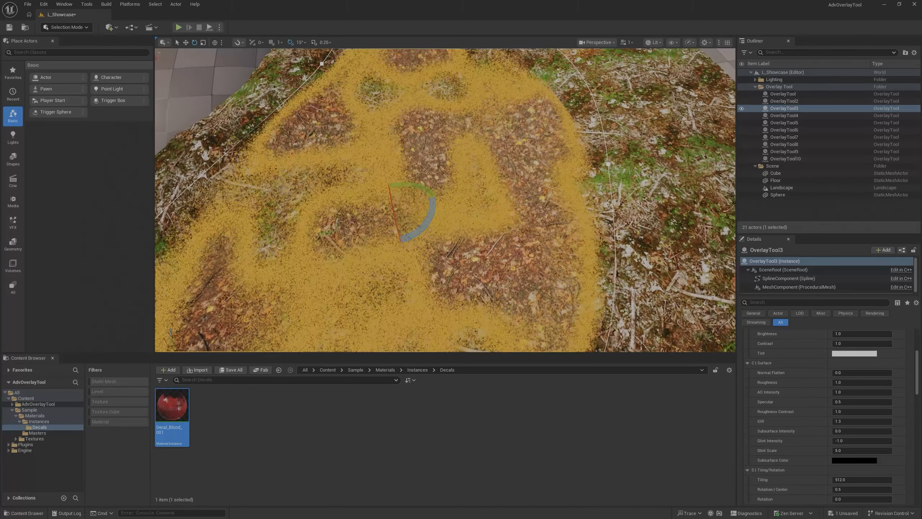
mouse_move(458, 206)
right_mouse_down()
mouse_move(441, 209)
mouse_move(458, 207)
right_mouse_up()
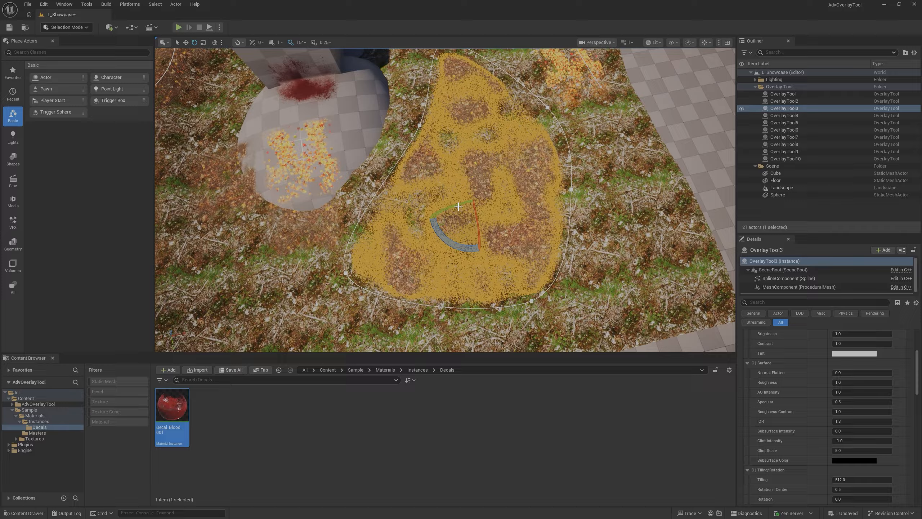
right_click_drag(476, 177, 468, 161)
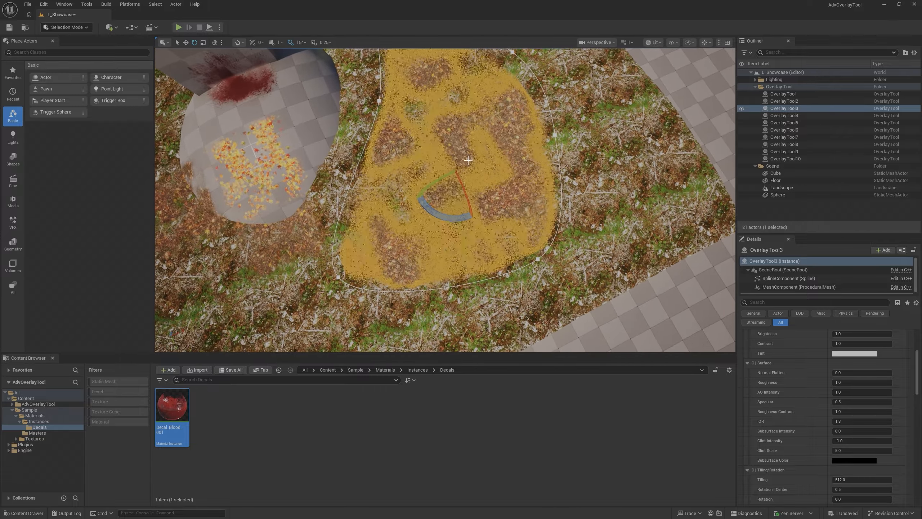
- Try OverlayTool3 with Edge Noise and Detail Noise off and Edge Fade Distance 0, and inspect its borders up close
scroll(763, 375, "up", 5)
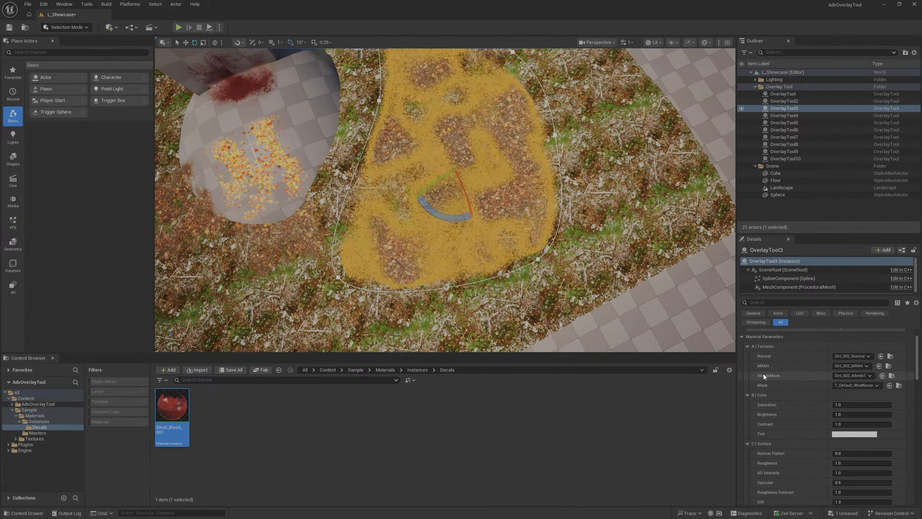
left_click(743, 338)
scroll(771, 394, "down", 4)
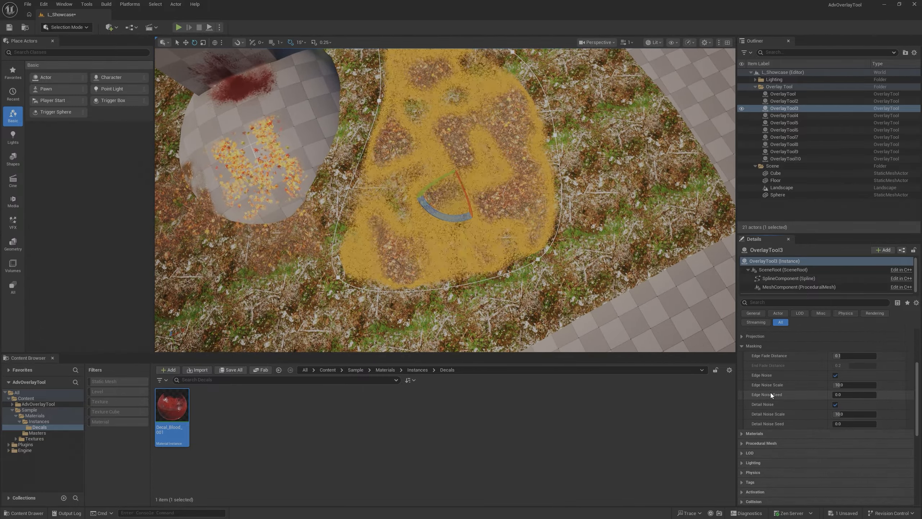
left_click(835, 375)
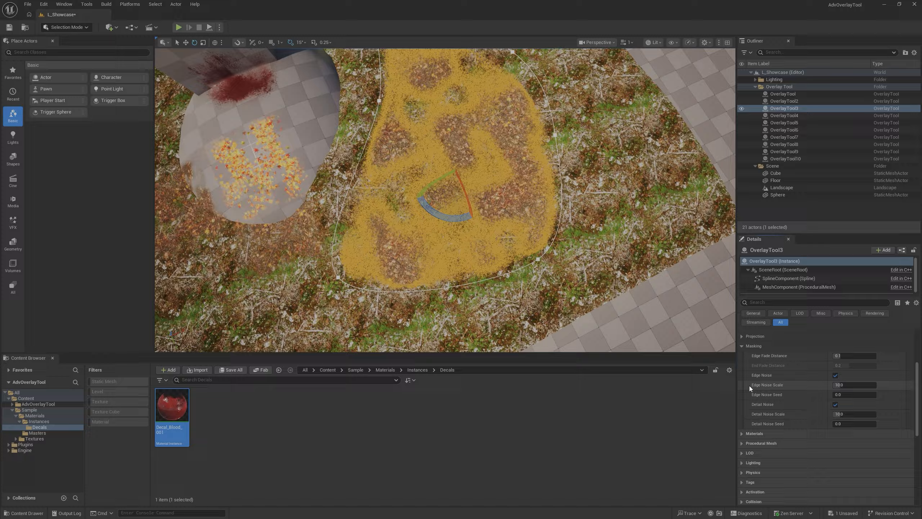
left_click(837, 404)
left_click_drag(860, 358, 834, 357)
right_click_drag(595, 261, 595, 251)
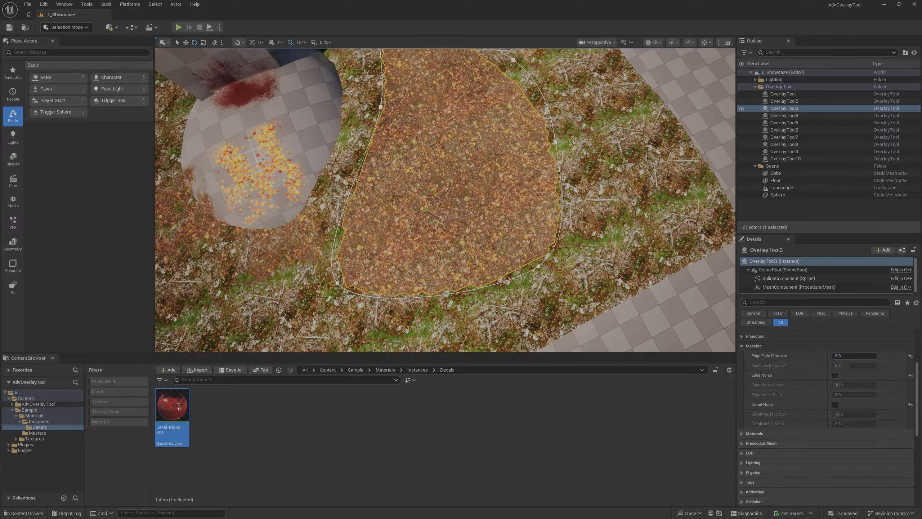
right_click_drag(447, 215, 356, 222)
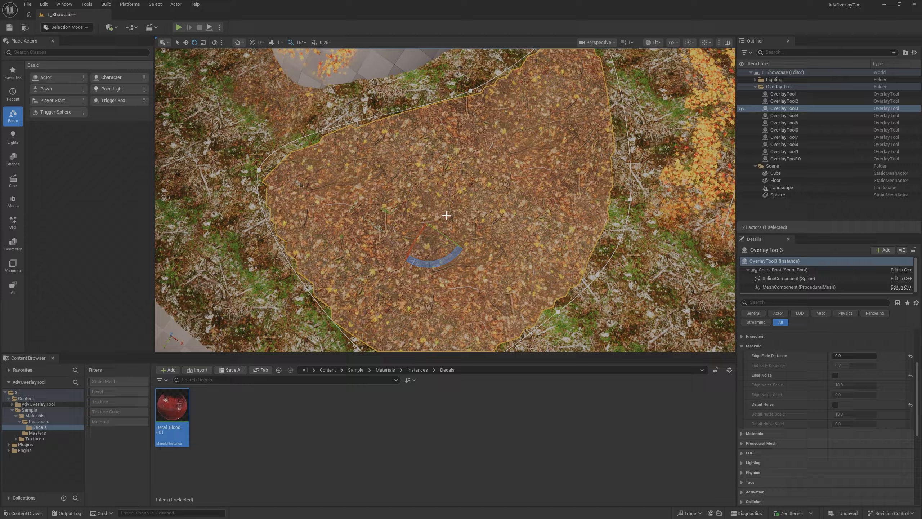
key("g")
right_click_drag(446, 216, 363, 206)
key("g")
mouse_move(600, 250)
right_mouse_down()
mouse_move(523, 243)
mouse_move(600, 251)
right_mouse_up()
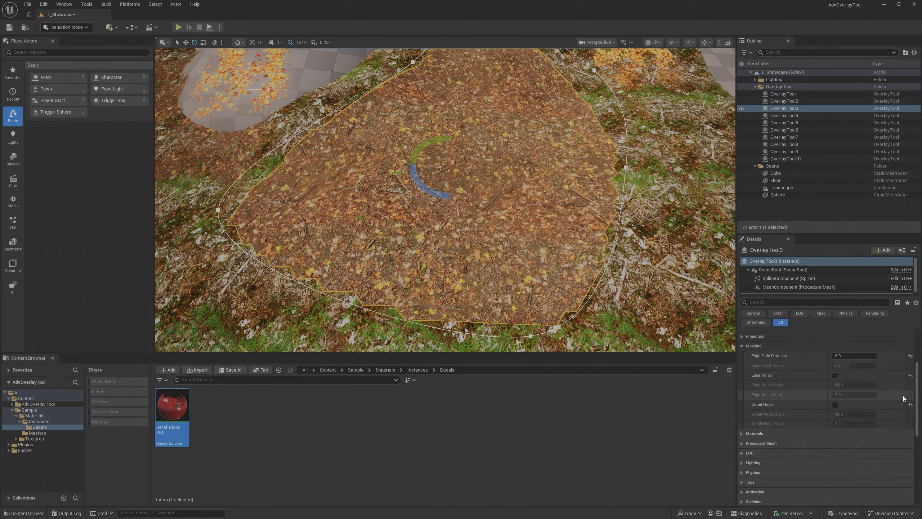
- Reset OverlayTool3's Detail Noise, Edge Noise and Edge Fade Distance to their defaults
left_click(911, 404)
left_click(911, 375)
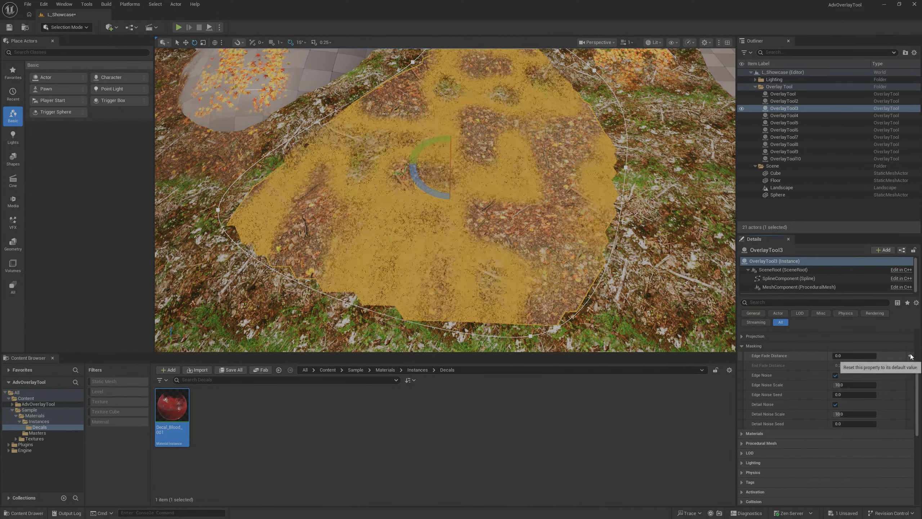
left_click(911, 356)
key("g")
mouse_move(494, 268)
right_mouse_down()
mouse_move(508, 250)
mouse_move(516, 265)
mouse_move(497, 276)
mouse_move(495, 268)
right_mouse_up()
key("g")
- Move the OverlayTool3 spline point nearest the sphere outward so the leaf patch overlaps the sphere
left_click(381, 139)
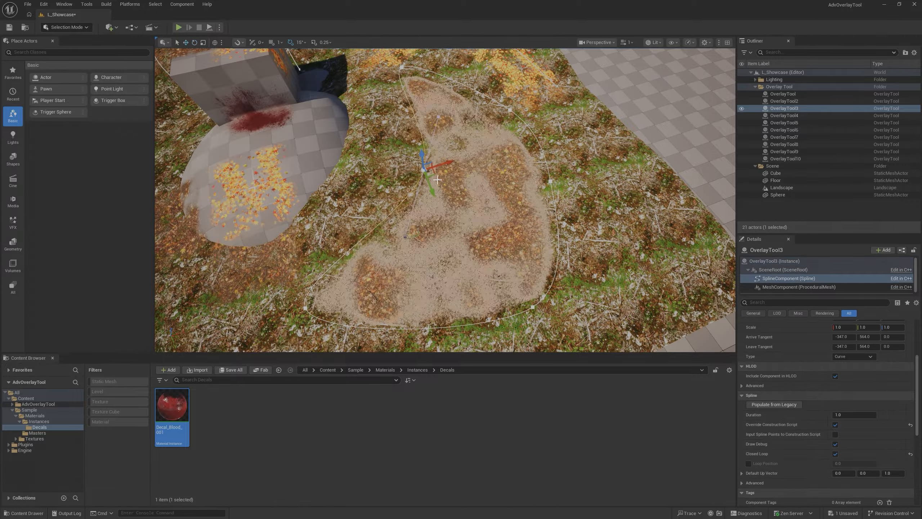
left_click_drag(360, 165, 317, 156)
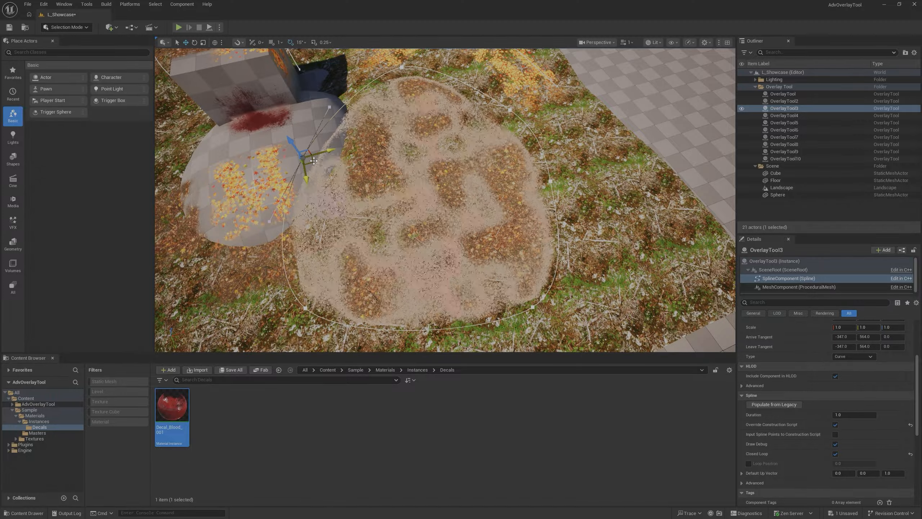
right_click_drag(361, 188, 336, 181)
key("g")
key("g")
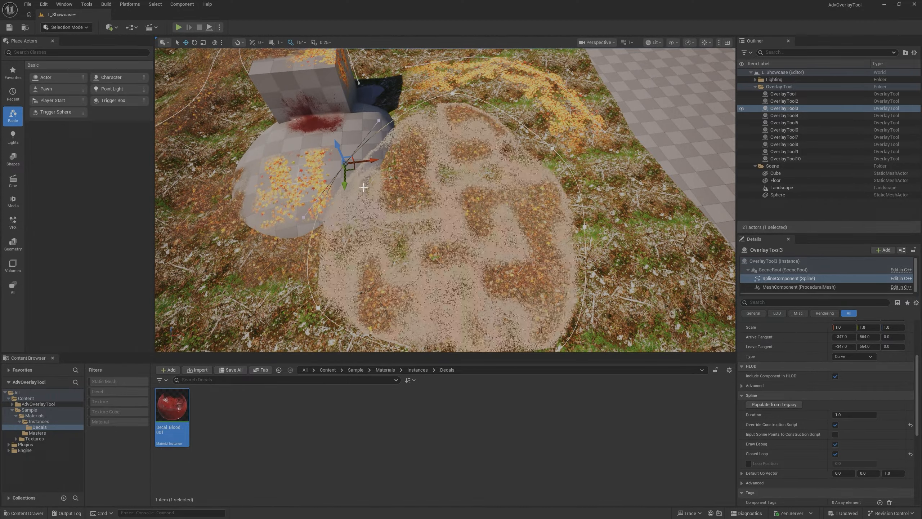
key("g")
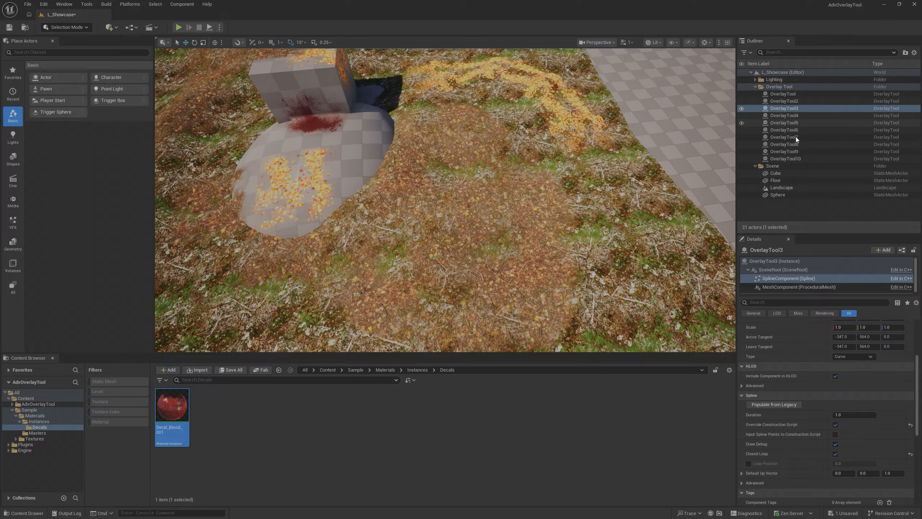
- Select the OverlayTool3 actor again, open its Project On settings, and toggle Static Mesh projection off and back on
scroll(810, 382, "up", 5)
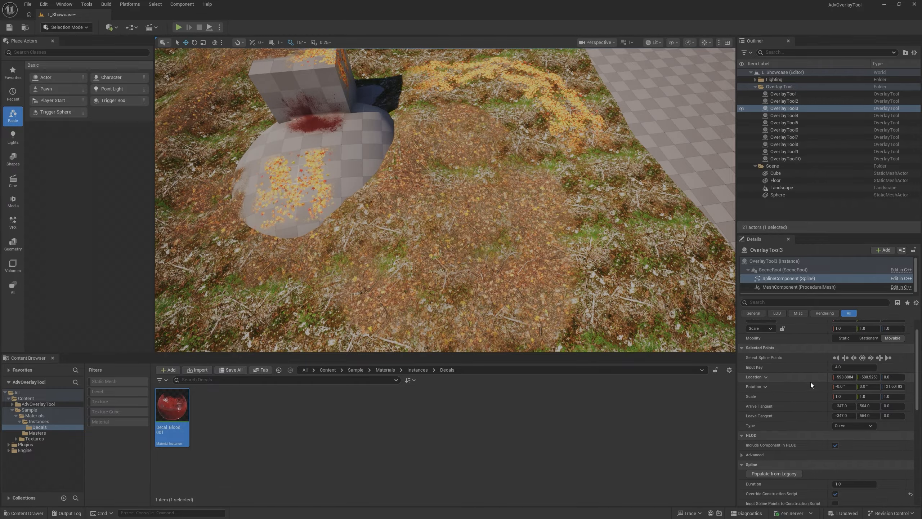
left_click(783, 108)
scroll(770, 419, "down", 10)
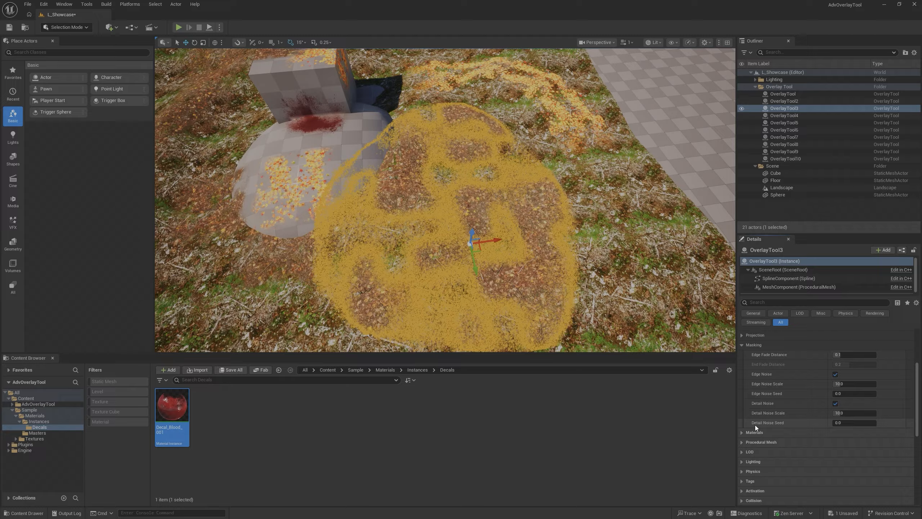
left_click(750, 335)
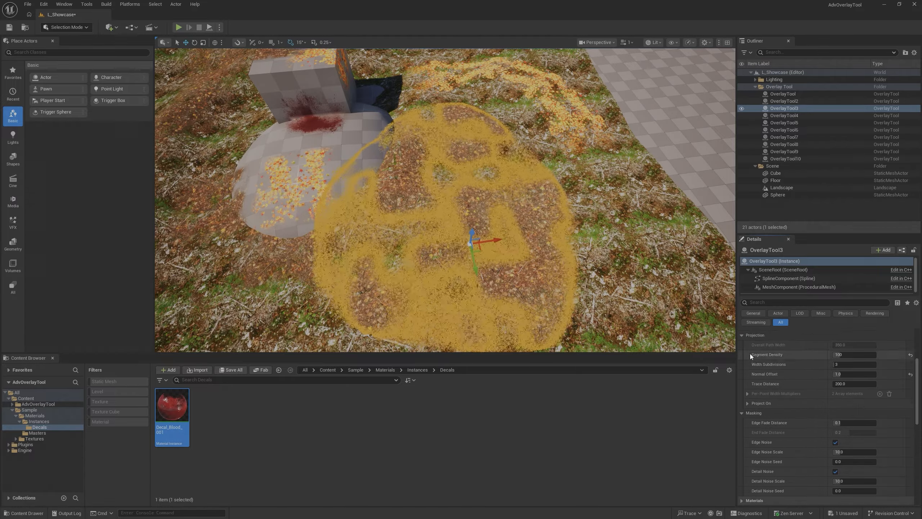
left_click(747, 402)
left_click(834, 423)
left_click(834, 423)
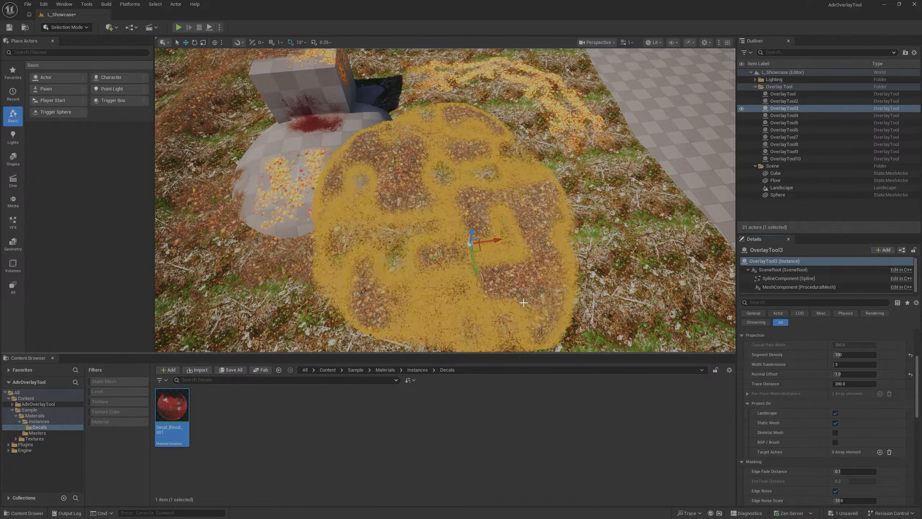
- Move the OverlayTool3 spline point back off the sphere onto the landscape
key("w")
right_click_drag(446, 200, 464, 171)
key("s")
right_click_drag(509, 284, 498, 302)
key("g")
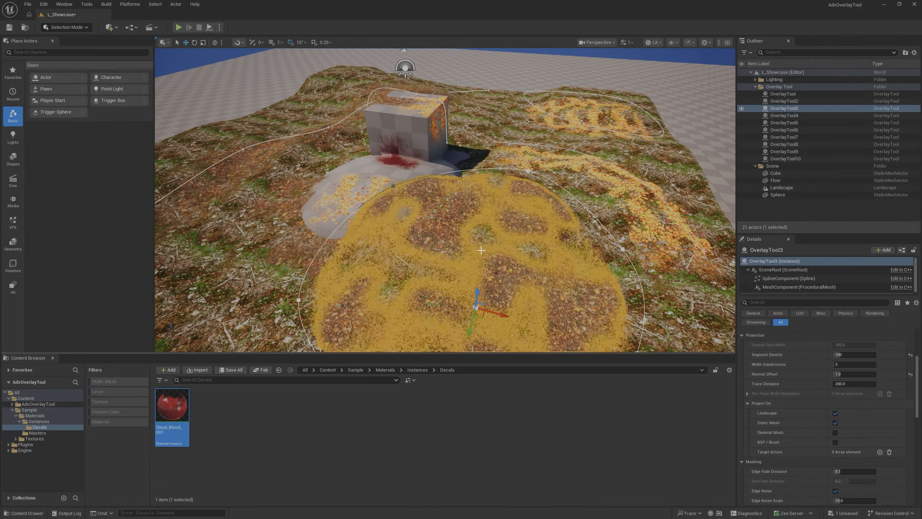
key("a")
right_click_drag(481, 251, 484, 235)
key("s")
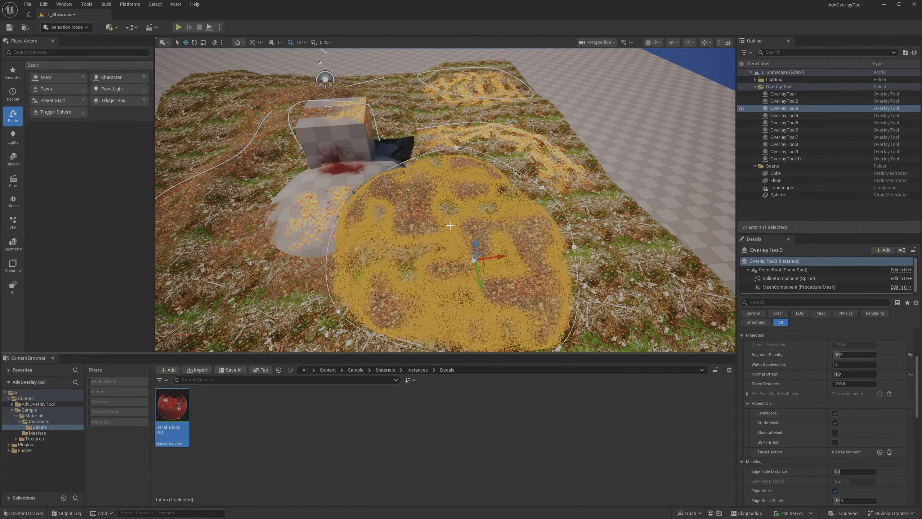
left_click(354, 192)
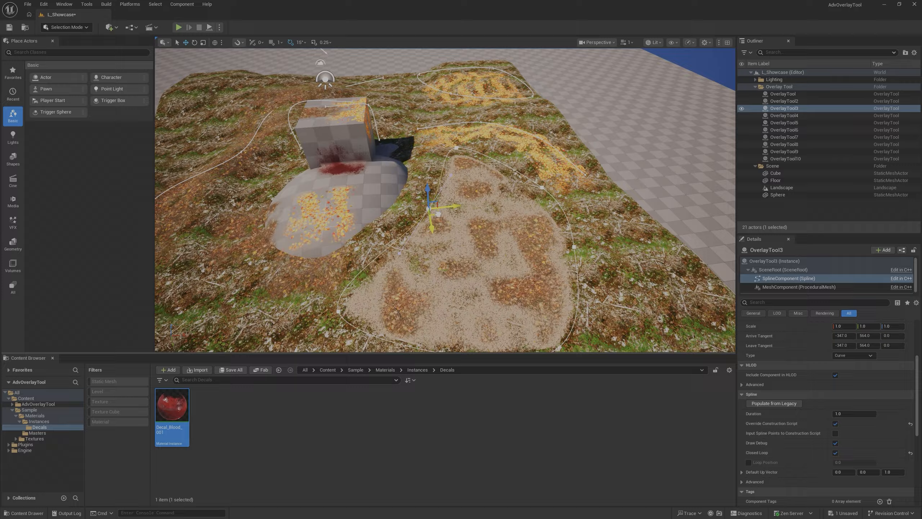
left_click_drag(438, 214, 430, 213)
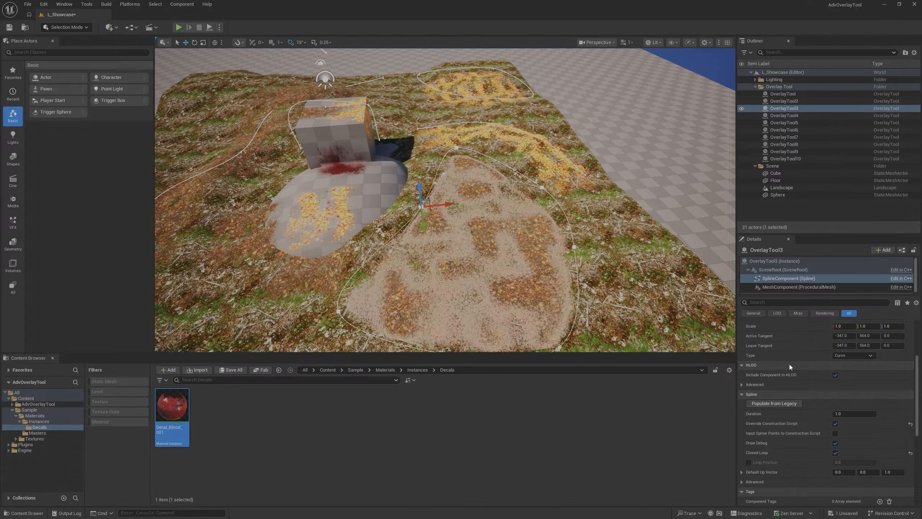
- Disable Static Mesh under Project On for OverlayTool3 and view the patch beside the sphere
left_click(777, 109)
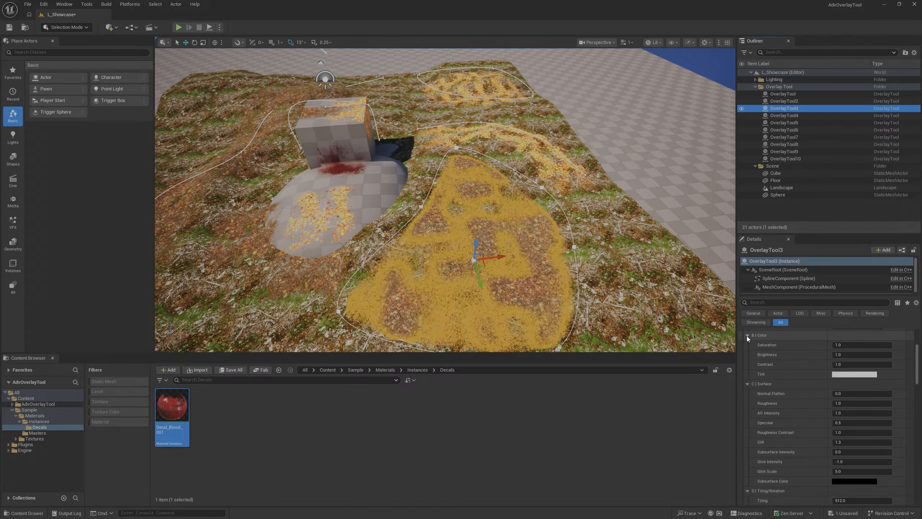
scroll(751, 381, "up", 2)
scroll(763, 377, "down", 10)
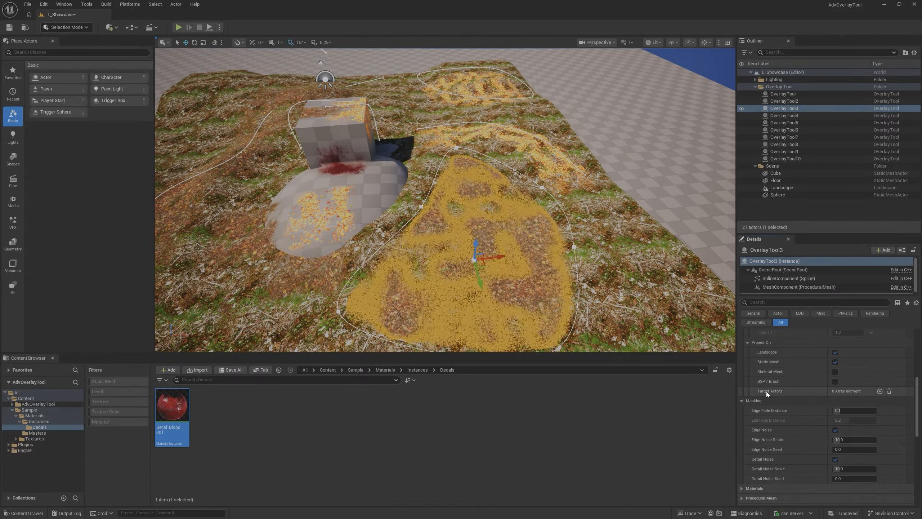
left_click(835, 361)
key("w")
right_click_drag(506, 258, 531, 275)
key("e")
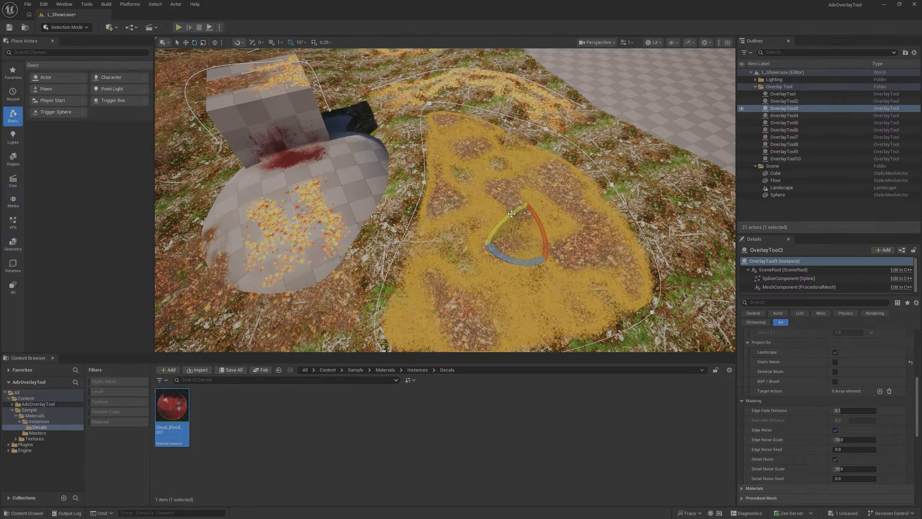
- Rotate the OverlayTool3 actor so one side of its leaf patch tilts up off the landscape
mouse_move(544, 226)
left_mouse_down()
mouse_move(552, 215)
mouse_move(545, 223)
left_mouse_up()
key("d")
right_click_drag(495, 226, 434, 237)
key("g")
key("w")
key("a")
right_click_drag(426, 154, 387, 164)
key("d")
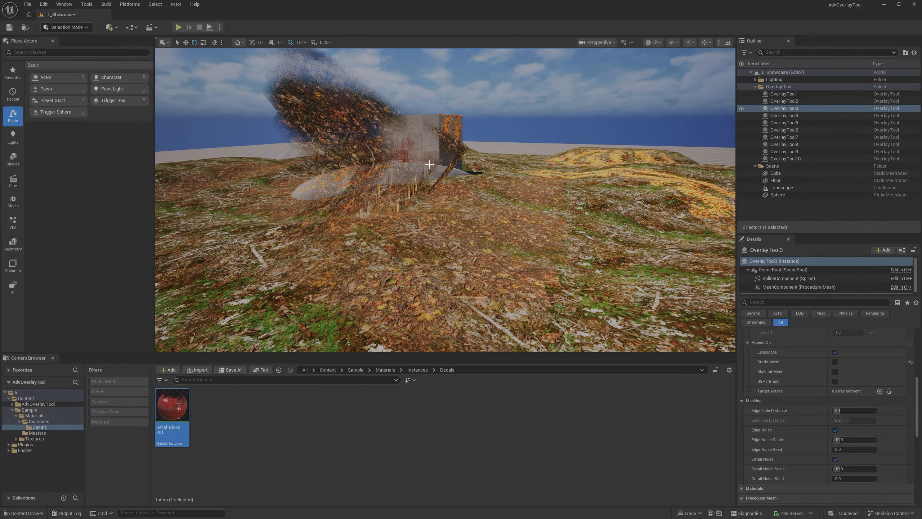
- Examine the tilted OverlayTool3 patch and its spline from several angles, with and without editor overlays
key("g")
key("a")
right_click_drag(420, 232, 439, 206)
key("s")
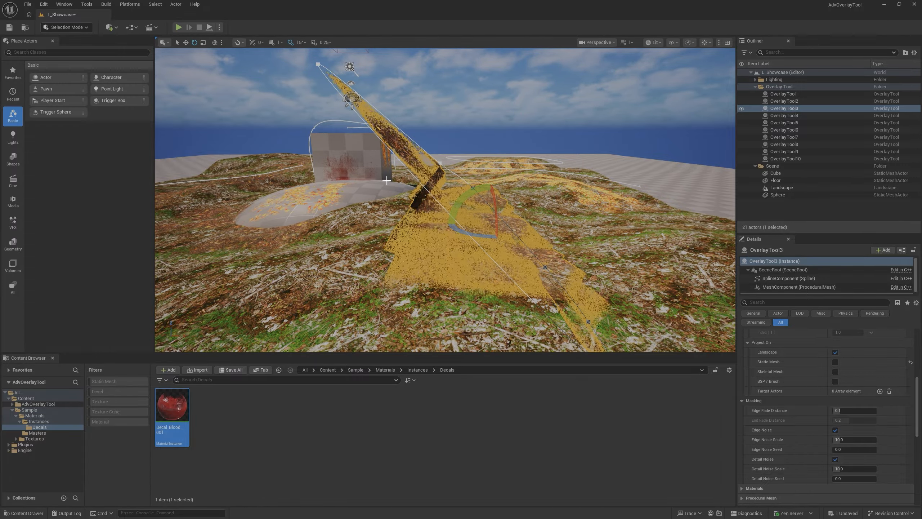
key("s")
mouse_move(324, 230)
right_mouse_down()
mouse_move(309, 256)
mouse_move(314, 244)
right_mouse_up()
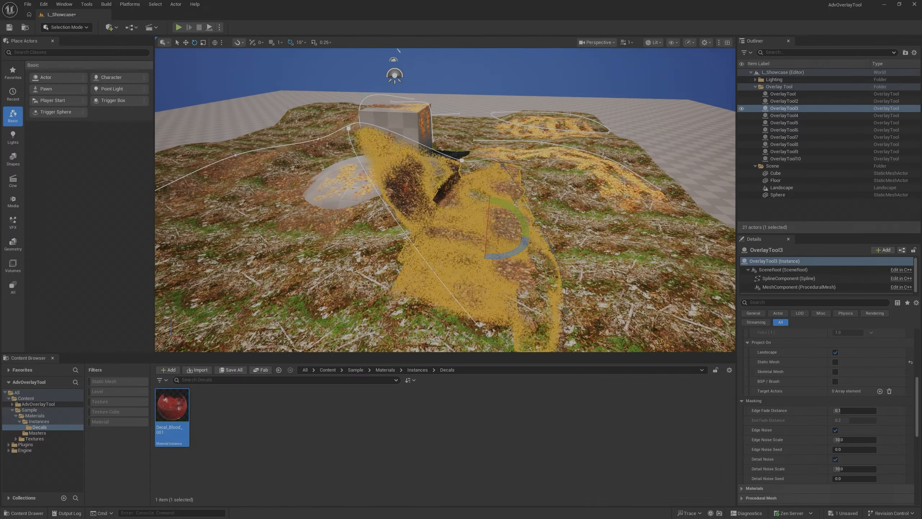
key("g")
- Set OverlayTool3's Trace Distance to 1000 and view how the tilted patch projects onto the landscape
scroll(806, 378, "up", 4)
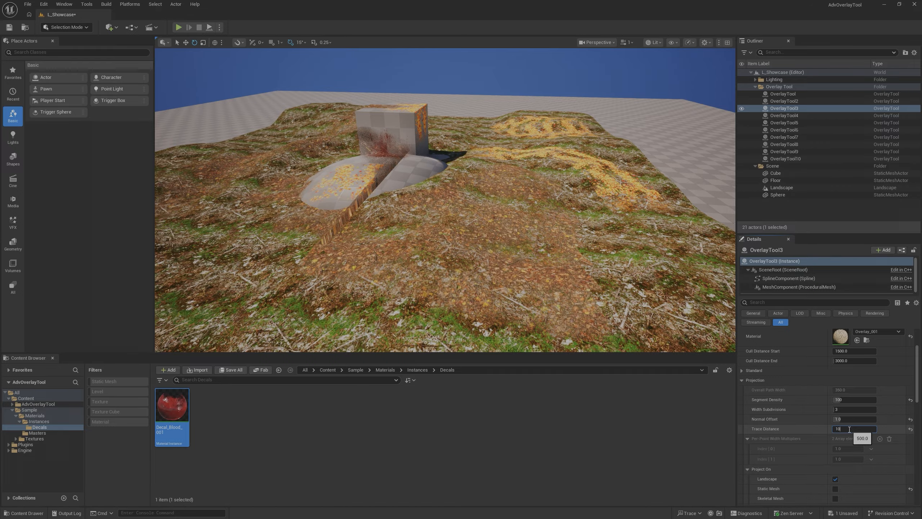
key("w")
mouse_move(545, 319)
right_mouse_down()
mouse_move(519, 351)
mouse_move(525, 320)
mouse_move(526, 340)
right_mouse_up()
key("s")
key("w")
key("s")
key("g")
key("e")
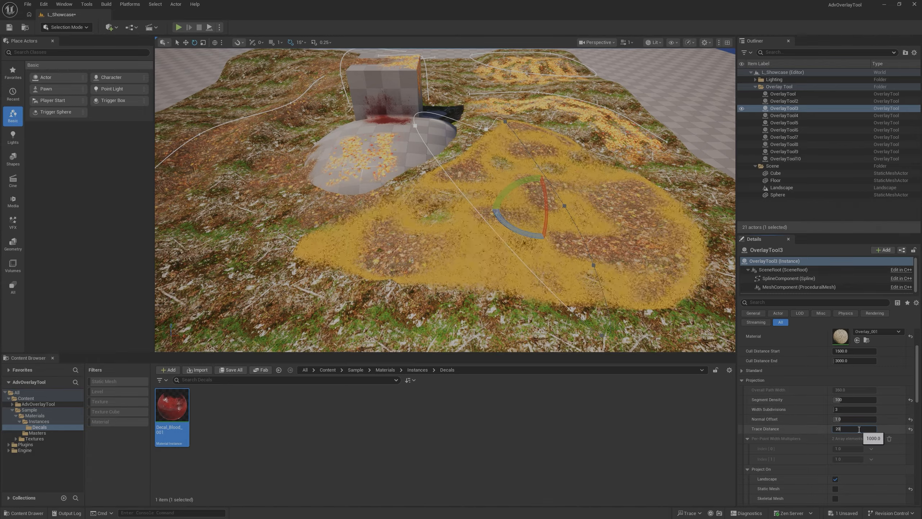
- Set OverlayTool3's Trace Distance to 300 and lower its raised spline point near the sphere
type("0")
key("Return")
left_click(415, 127)
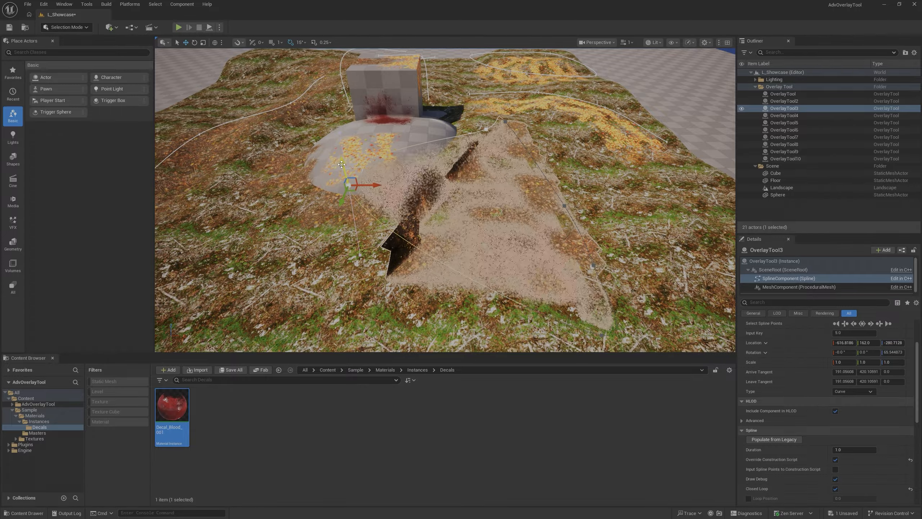
left_click_drag(347, 204, 347, 205)
right_click_drag(348, 206, 381, 229)
key("g")
right_click_drag(370, 205, 360, 172)
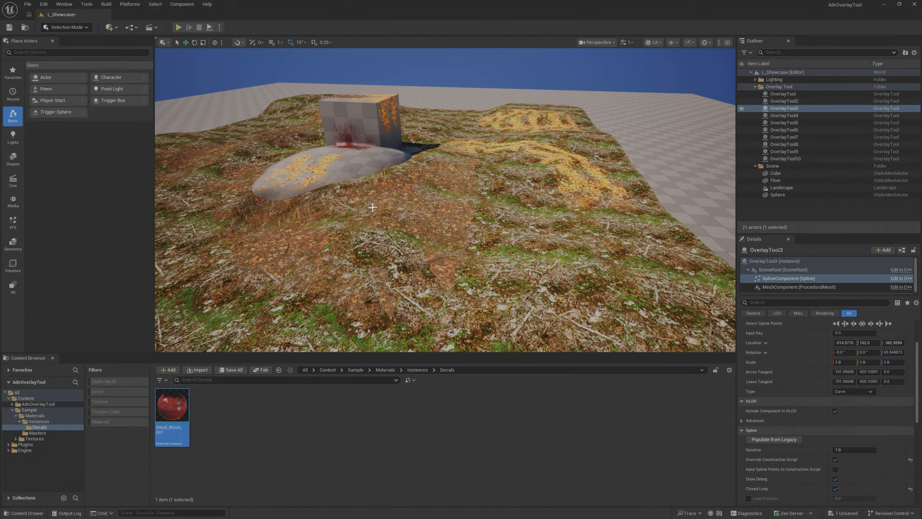
- Undo the spline point move, Trace Distance changes and rotation of OverlayTool3
key("ctrl+z")
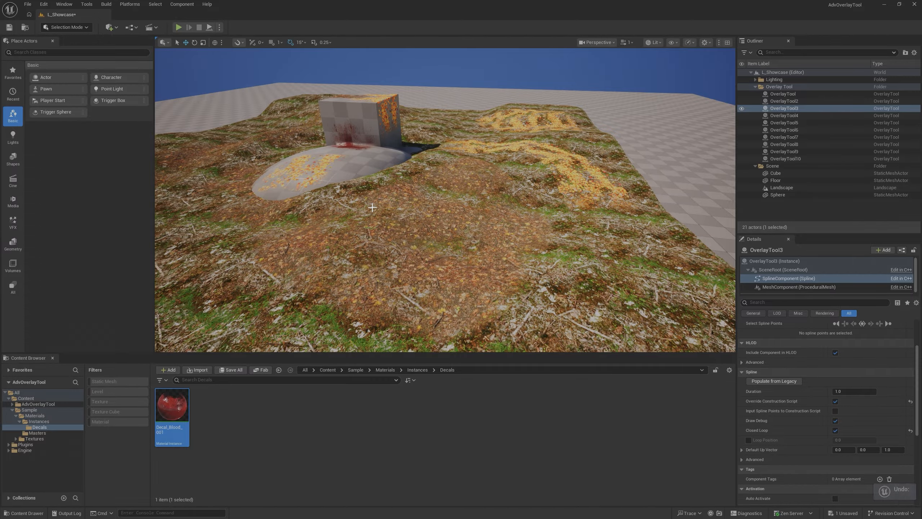
key("ctrl+z")
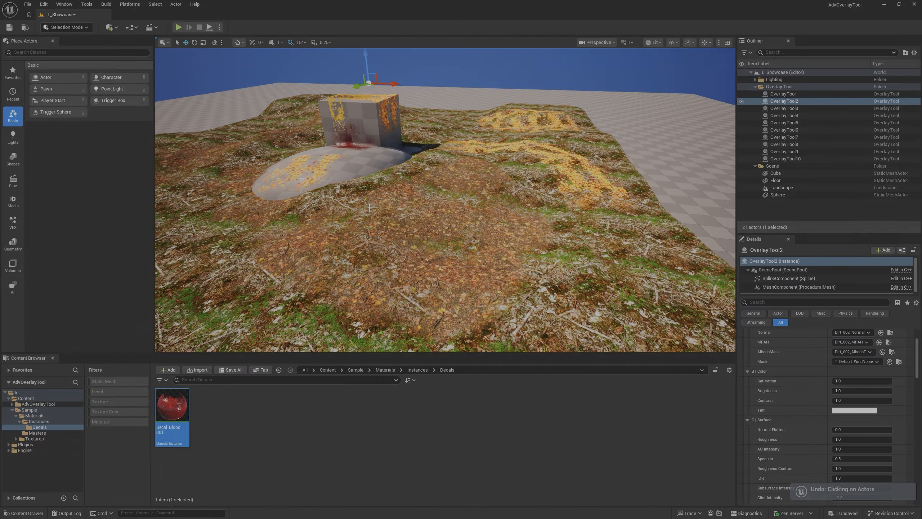
- Select the OverlayTool3 and OverlayTool8 patches on the landscape and view the leaves up close
right_click_drag(369, 208, 411, 218)
left_click(429, 205)
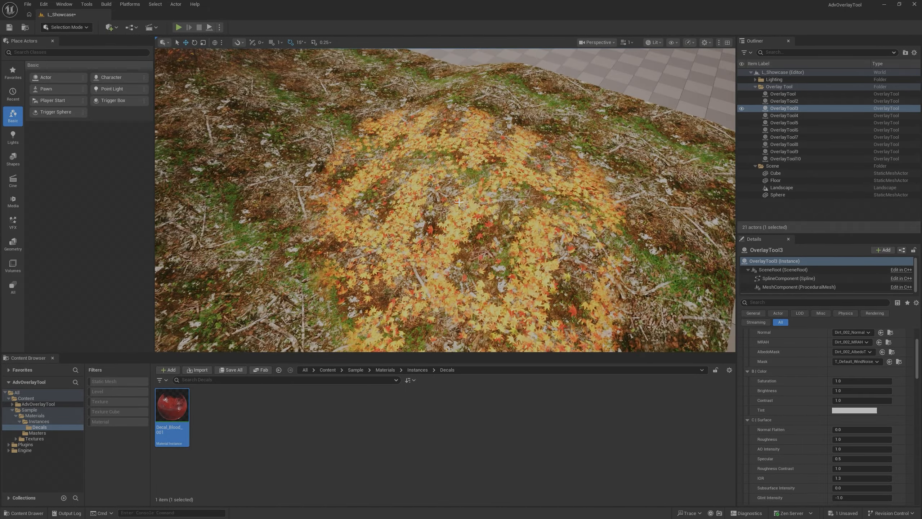
left_click(459, 202)
right_click_drag(459, 202, 455, 204)
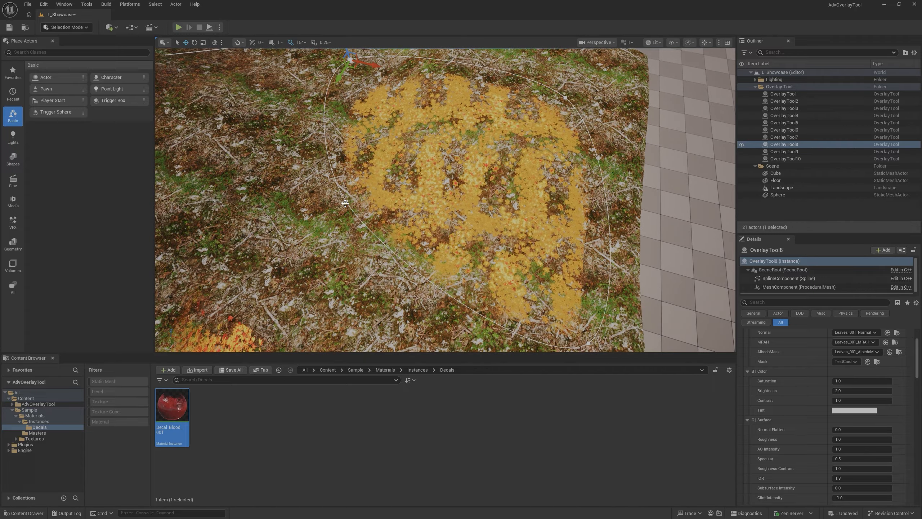
left_click(345, 203)
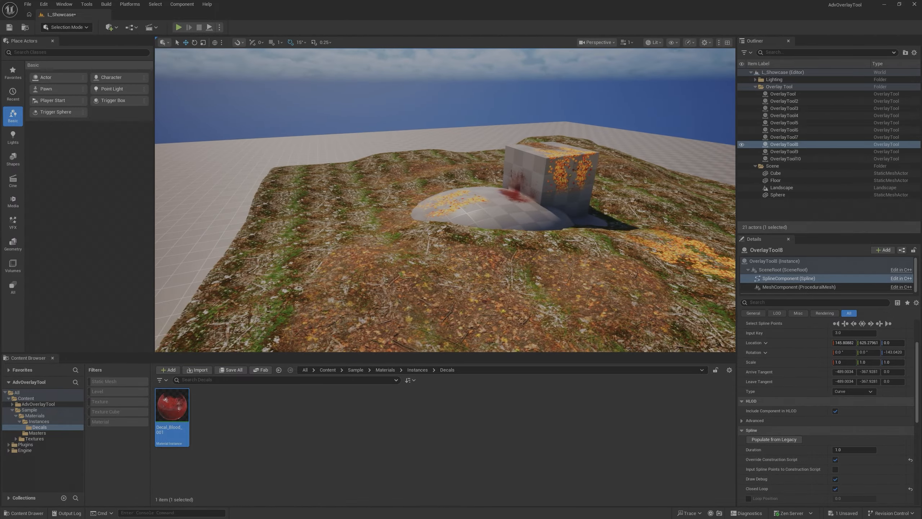
- Select the OverlayTool4 leaf path and set PDO to 1.0 in its POM material parameters
right_click_drag(446, 199, 364, 195)
left_click(336, 193)
key("g")
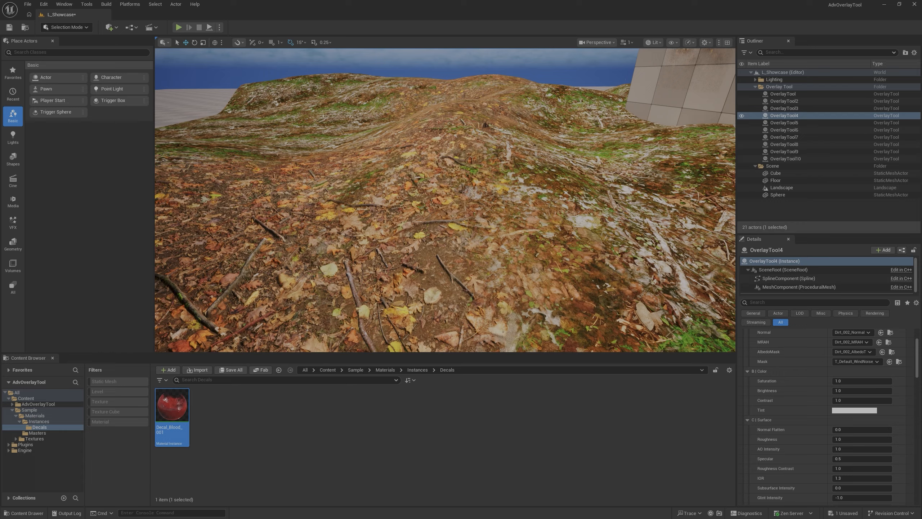
right_click_drag(409, 231, 409, 224)
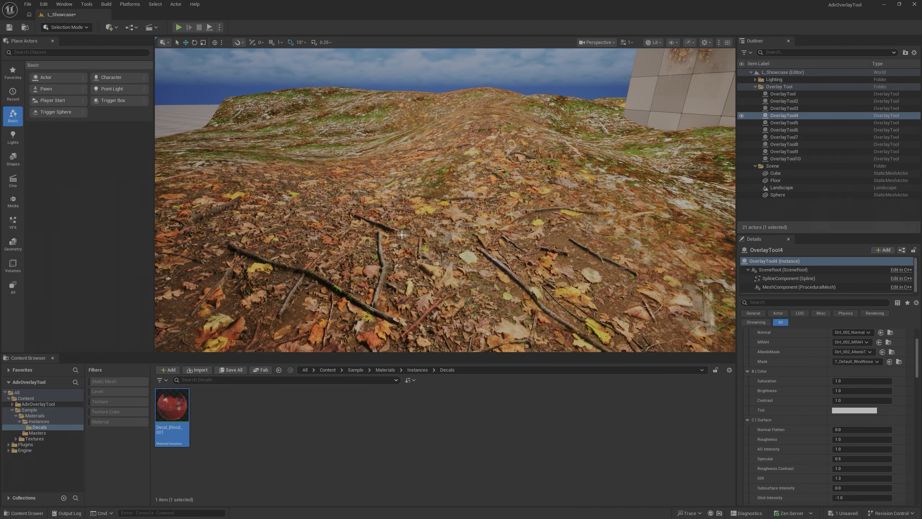
scroll(797, 363, "up", 3)
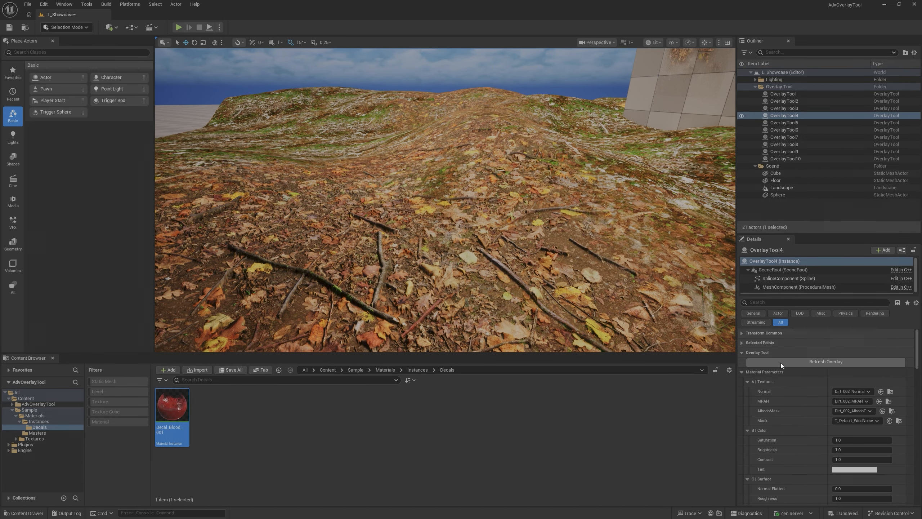
left_click(748, 382)
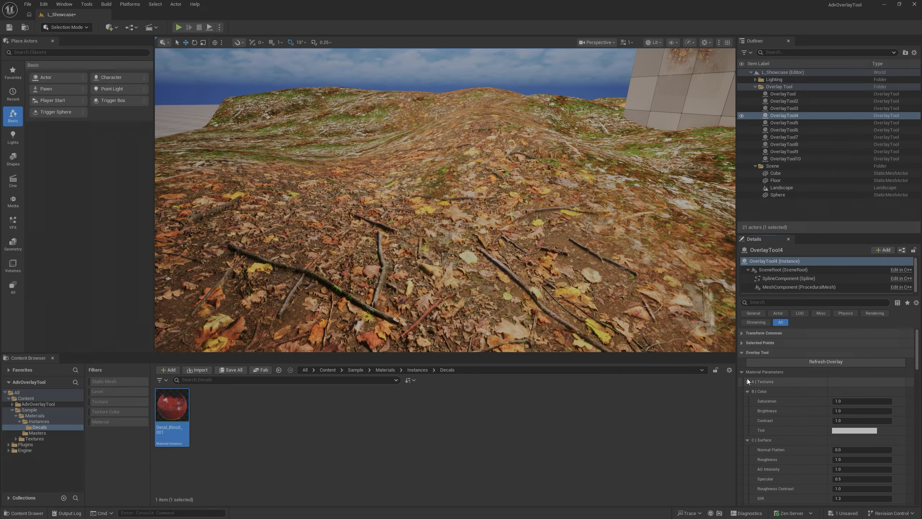
left_click(748, 391)
left_click(754, 400)
double_click(742, 372, "shift")
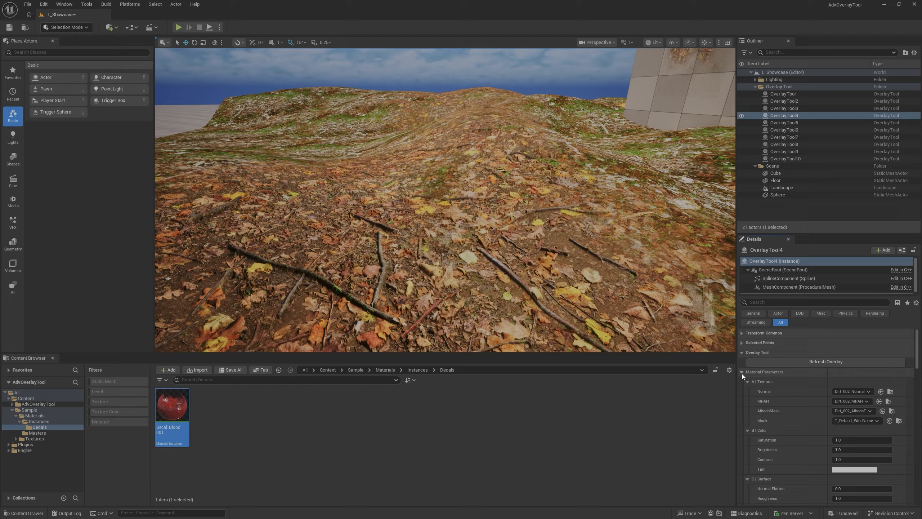
scroll(768, 386, "down", 3)
scroll(768, 386, "down", 5)
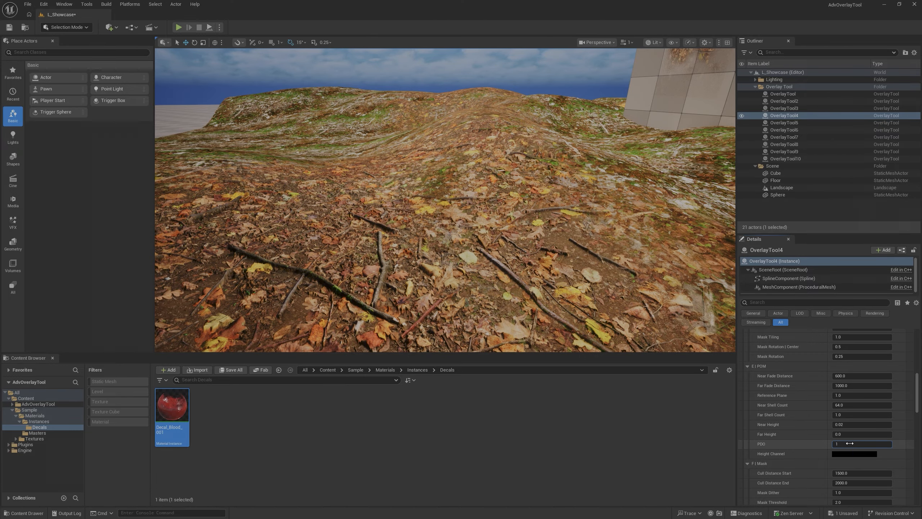
key("Return")
mouse_move(582, 240)
right_mouse_down()
mouse_move(582, 249)
mouse_move(581, 228)
right_mouse_up()
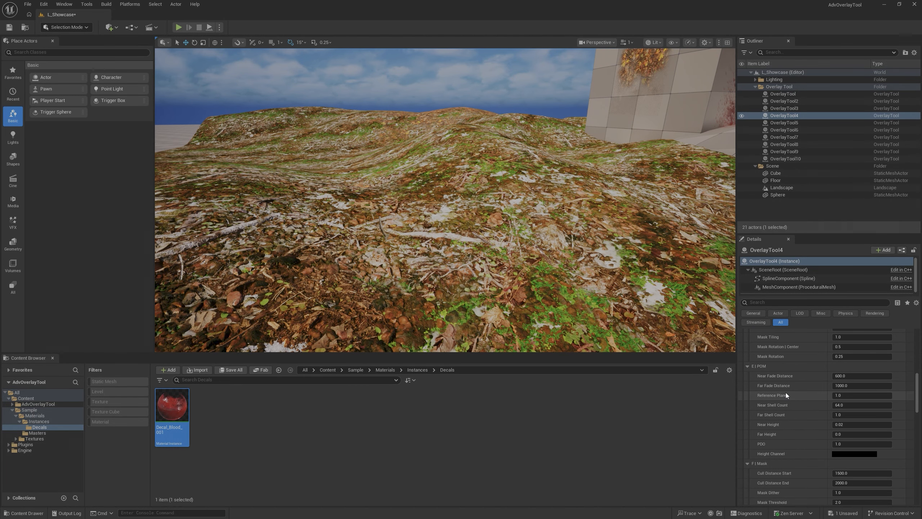
- Try another POM Reference Plane value for OverlayTool4 and set it back to 1.0
type("1.0")
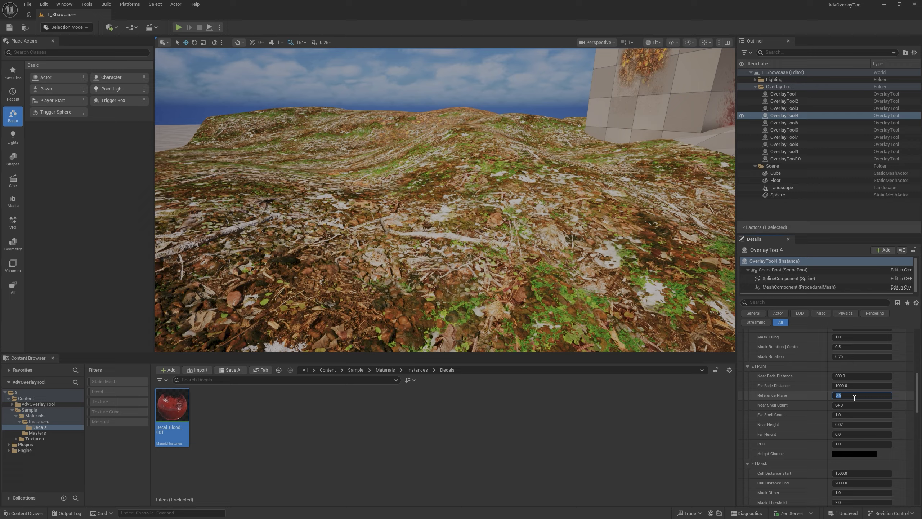
key("Return")
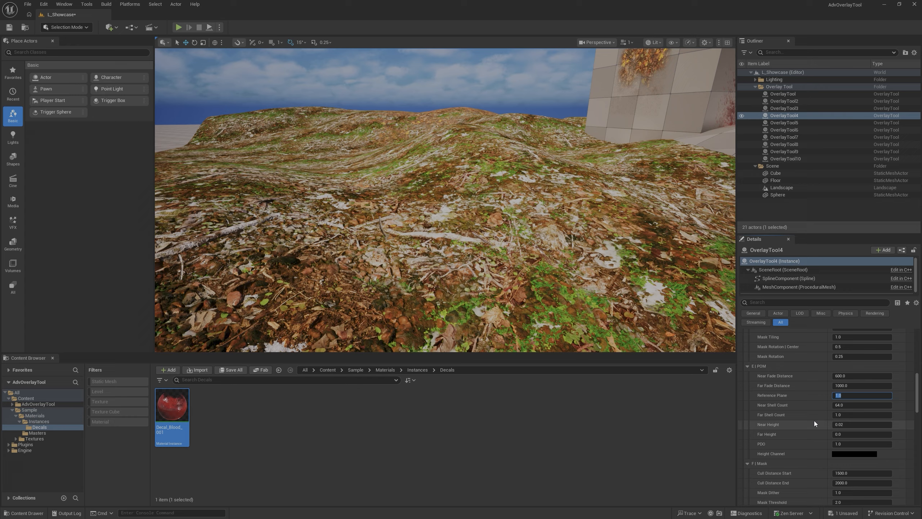
- Try Normal Offset values of 5 and 6 on OverlayTool4, return to 5, and view the leaves close up
scroll(787, 434, "down", 5)
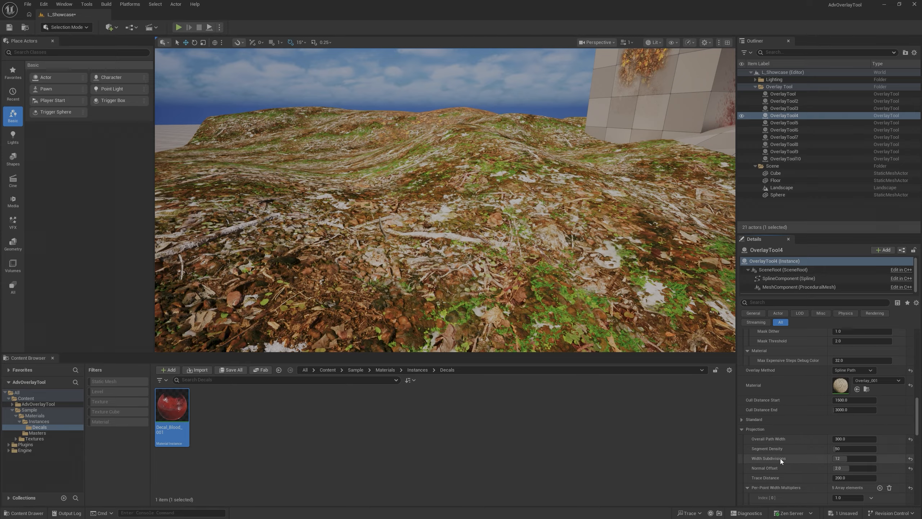
left_click(852, 468)
type("5")
key("Return")
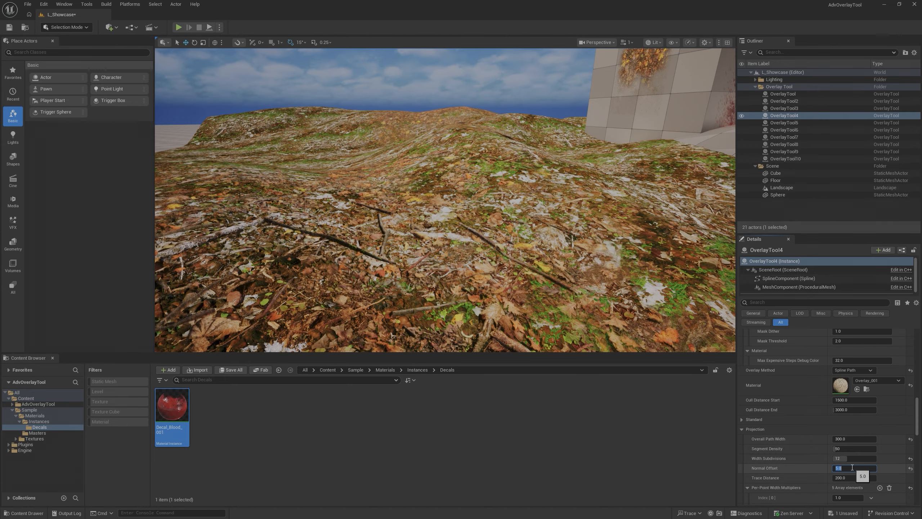
type("6")
key("Return")
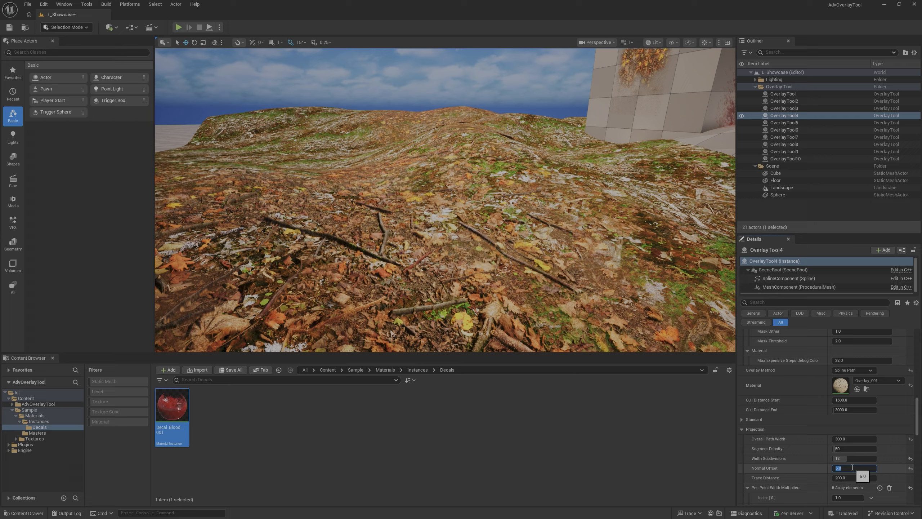
key("Return")
right_click_drag(581, 251, 559, 254)
right_click_drag(492, 251, 460, 294)
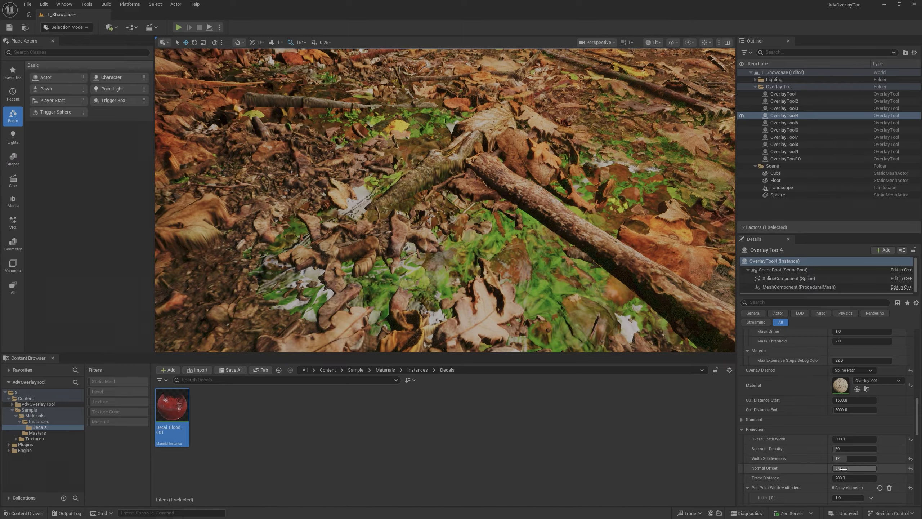
- Set OverlayTool4's Normal Offset to 8 and view the leaf path from farther away
left_click(859, 468)
type("8")
key("Return")
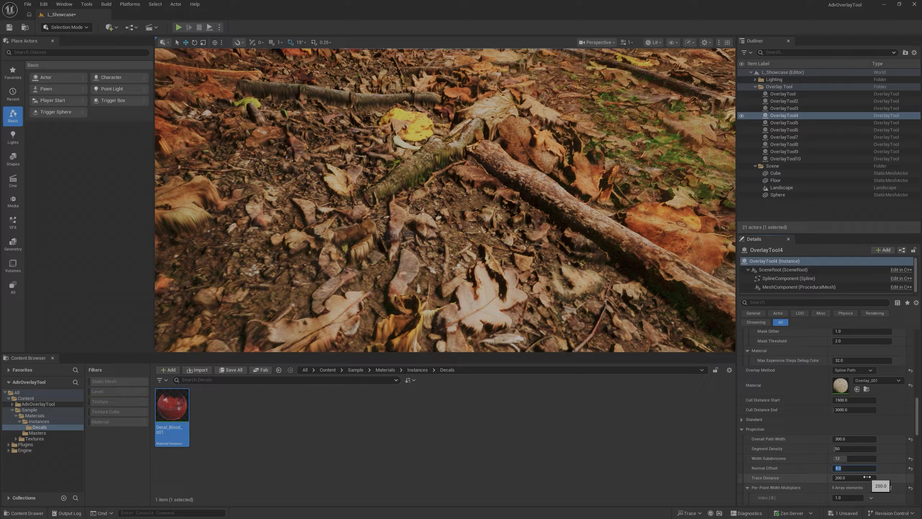
key("s")
right_click_drag(566, 233, 559, 187)
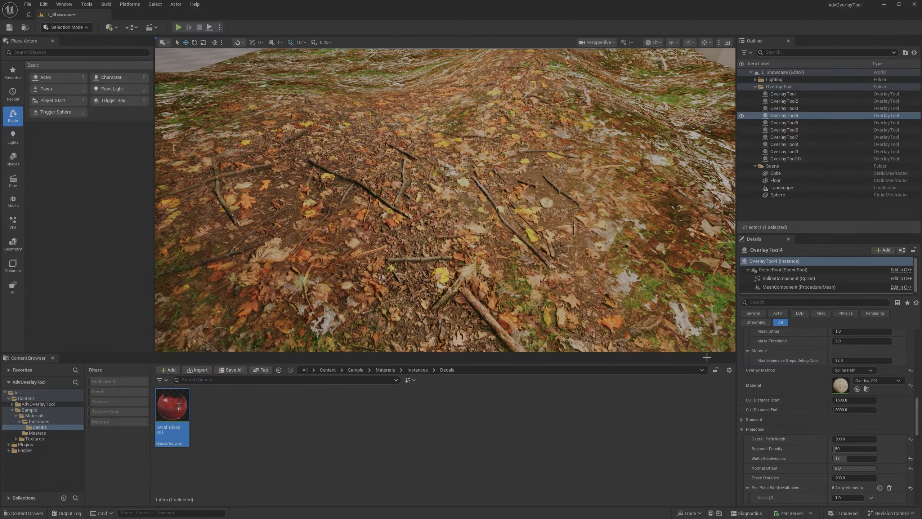
- Try OverlayTool4 Normal Offset values between 5 and 7, including 5.5, and settle on 6
left_click_drag(868, 469, 868, 469)
left_click(867, 470)
type("5.5")
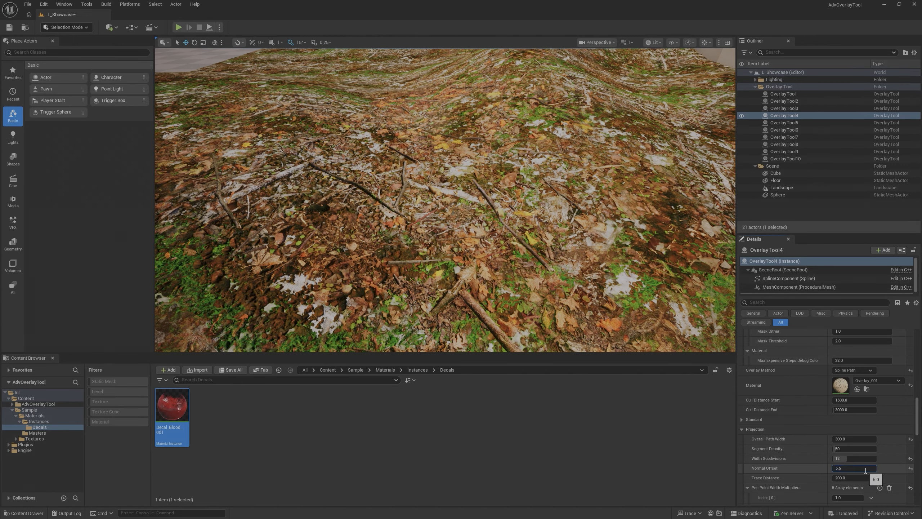
key("Return")
type("6")
key("Return")
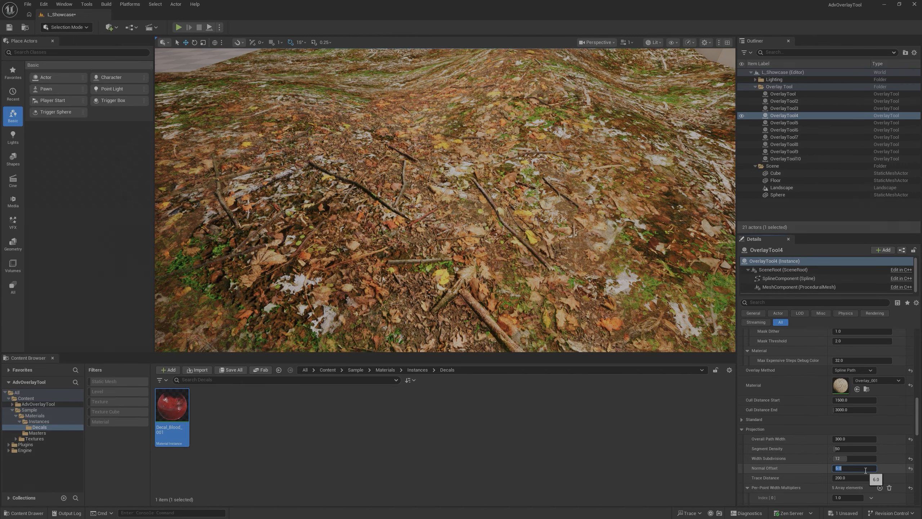
type("7")
key("Return")
type("6")
key("Return")
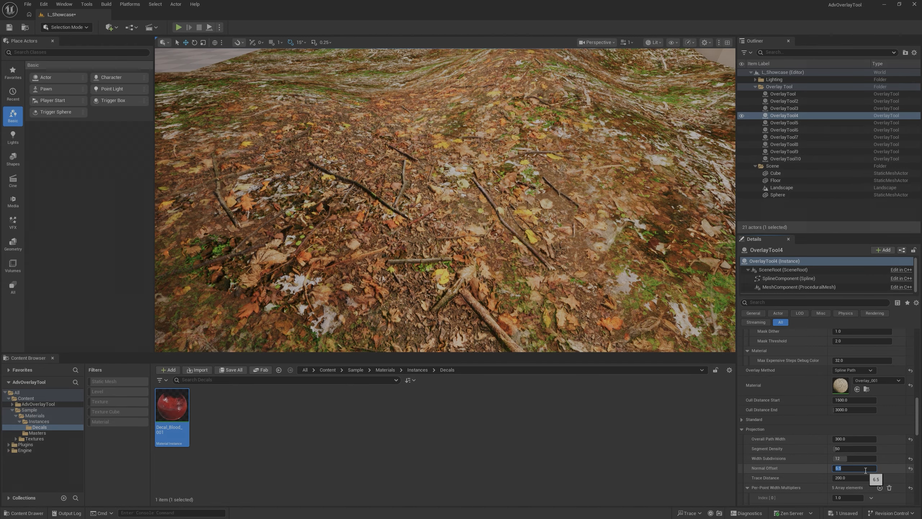
key("Return")
- View the whole OverlayTool4 path from a distance and set its Normal Offset to 2
right_click_drag(566, 232, 544, 232)
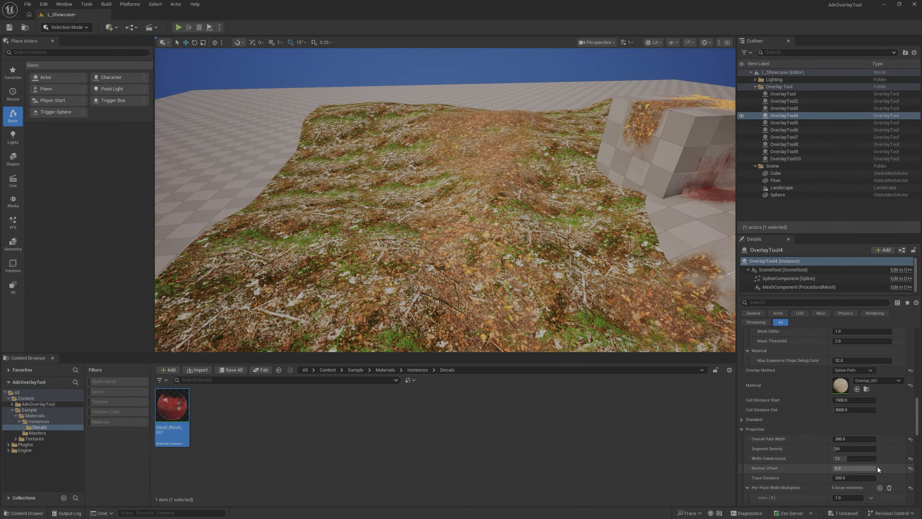
left_click(874, 469)
type("2")
key("Return")
- Set OverlayTool4's PDO to 0, raise it to 0.52, and compare how the leaves blend with the ground
scroll(824, 466, "up", 5)
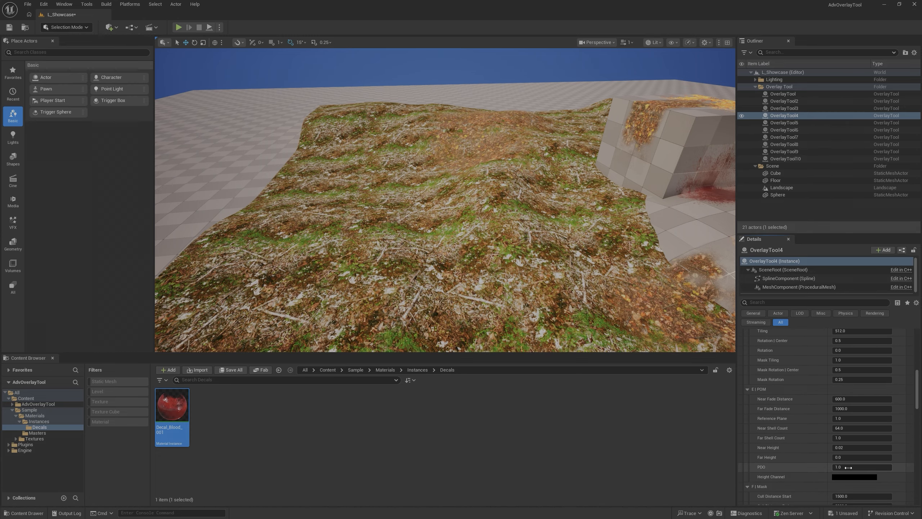
key("w")
mouse_move(545, 232)
right_mouse_down()
mouse_move(545, 287)
mouse_move(545, 251)
mouse_move(532, 228)
right_mouse_up()
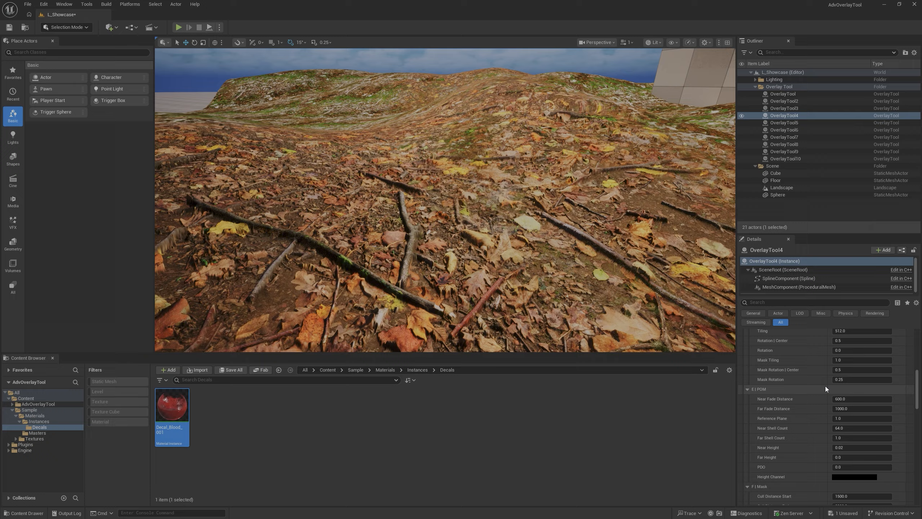
mouse_move(840, 467)
left_mouse_down()
mouse_move(862, 467)
mouse_move(844, 467)
left_mouse_up()
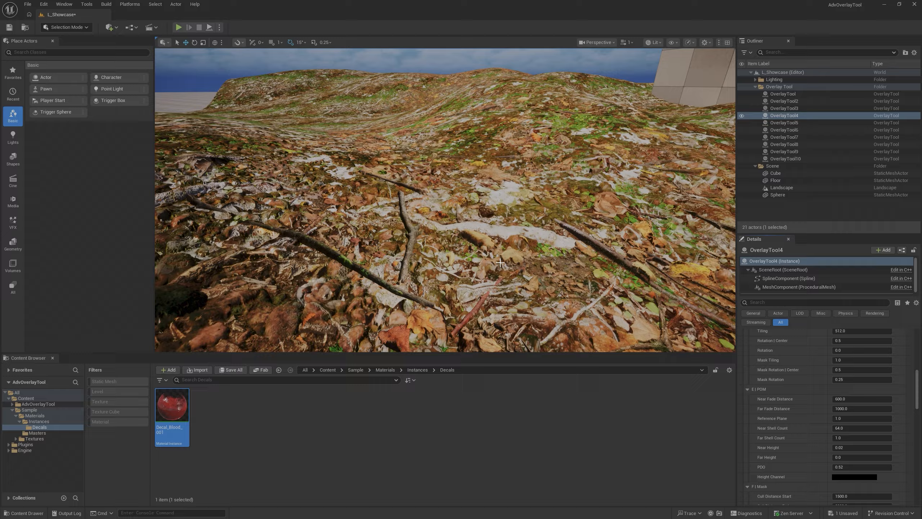
key("s")
right_click_drag(445, 200, 396, 190)
key("w")
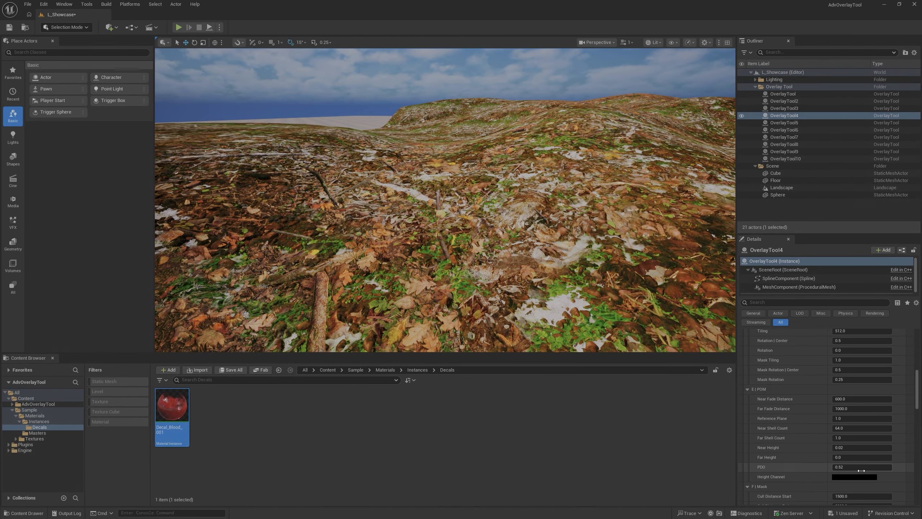
- Set OverlayTool4's PDO to 0 and check the leaf material on the ground
type("0")
key("Return")
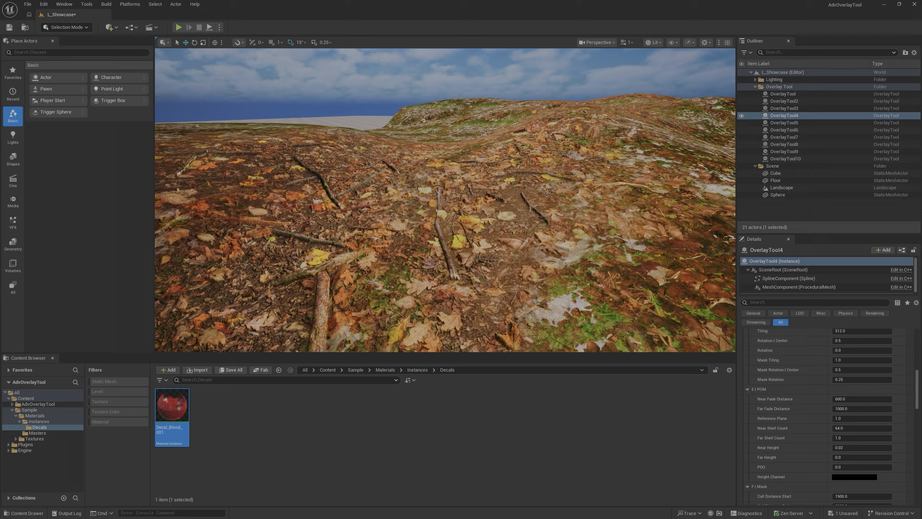
right_click_drag(445, 200, 482, 227)
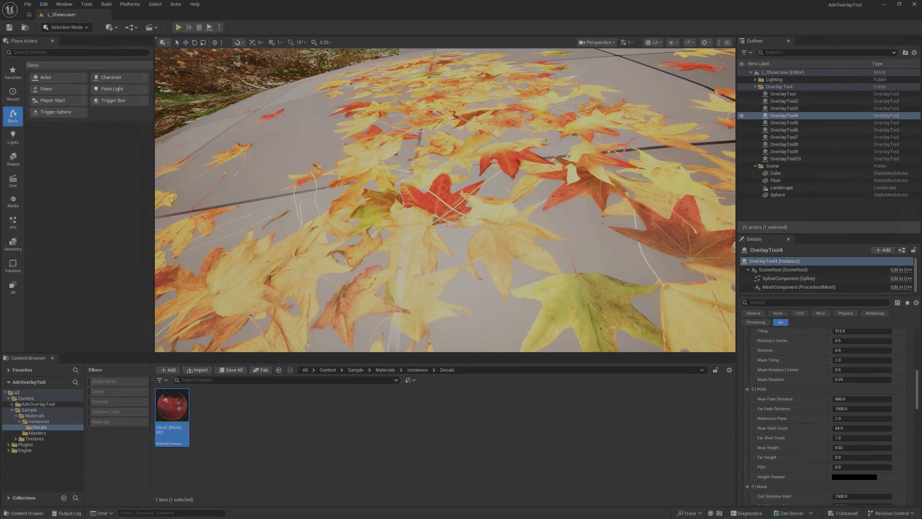
- Examine the leaf overlay close up, and the overlays on the landscape, cube and sphere from a distance
key("s")
mouse_move(435, 229)
right_mouse_down()
mouse_move(427, 238)
mouse_move(436, 233)
mouse_move(403, 229)
mouse_move(423, 242)
mouse_move(403, 251)
mouse_move(421, 225)
mouse_move(432, 251)
mouse_move(436, 243)
mouse_move(417, 213)
mouse_move(426, 247)
mouse_move(431, 228)
right_mouse_up()
key("w")
key("d")
key("s")
key("s")
key("a")
key("w")
key("w")
key("s")
key("w")
key("s")
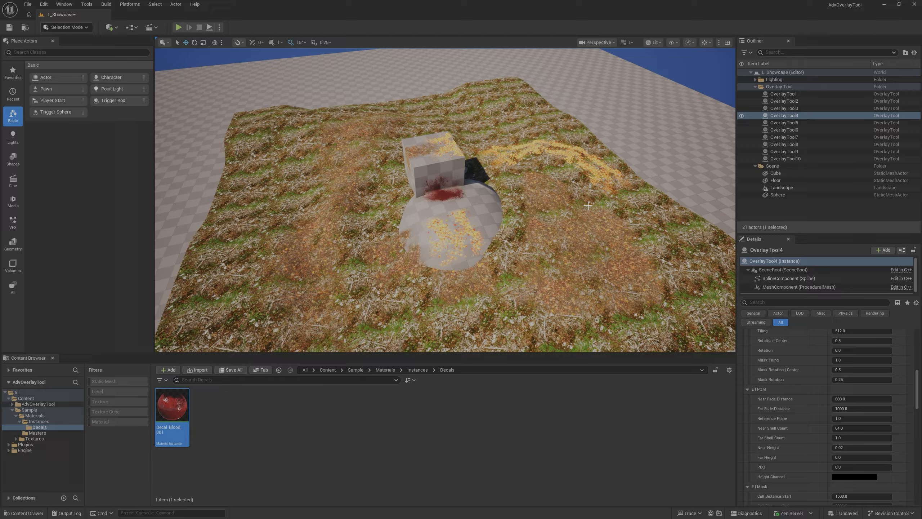
- Select all overlay actors from OverlayTool to OverlayTool10, refresh their overlays together and clear the selection
left_click(779, 93)
left_click(791, 158, "shift")
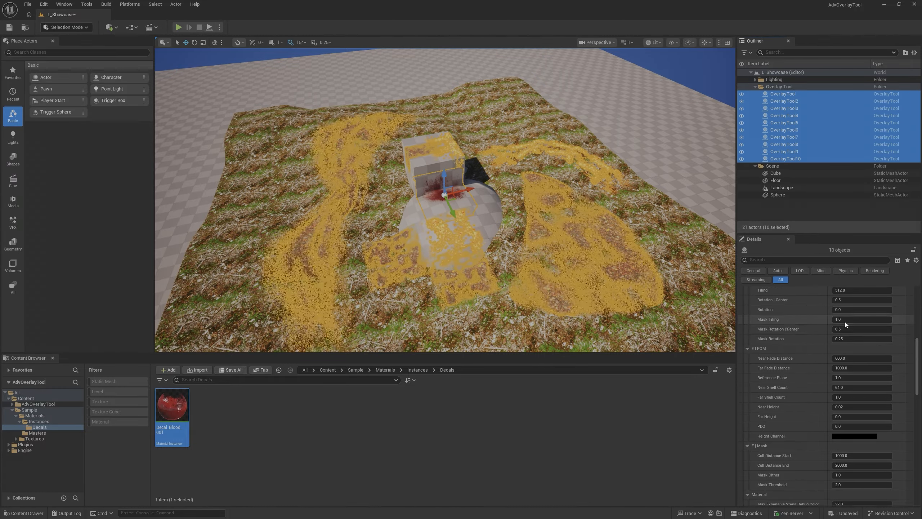
scroll(845, 322, "up", 10)
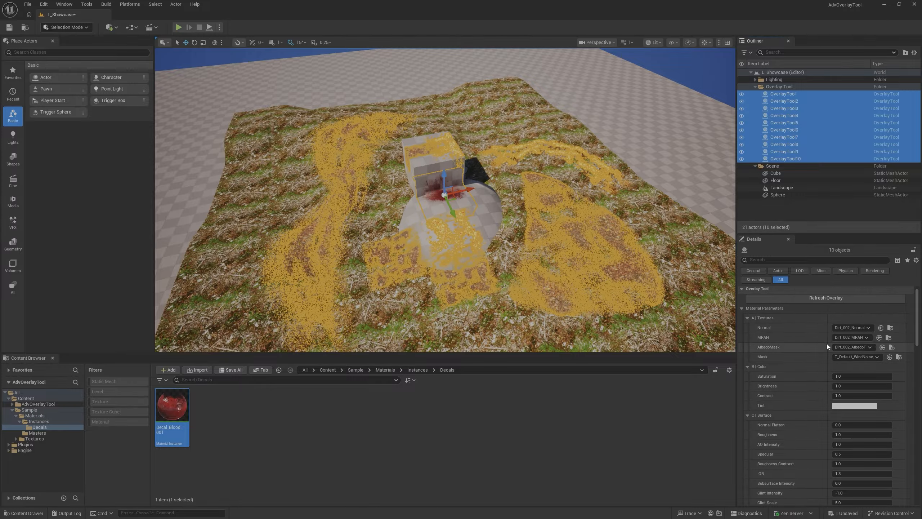
left_click(817, 298)
key("Escape")
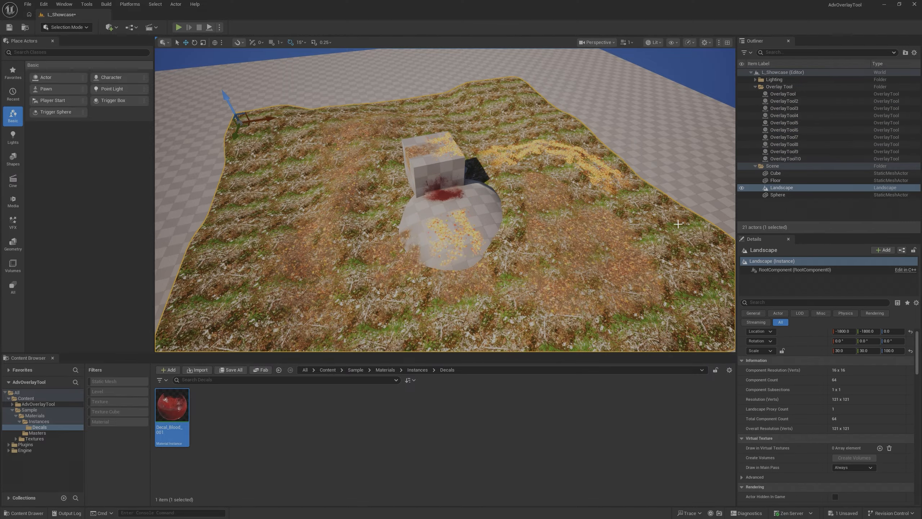
right_click_drag(446, 218, 442, 187)
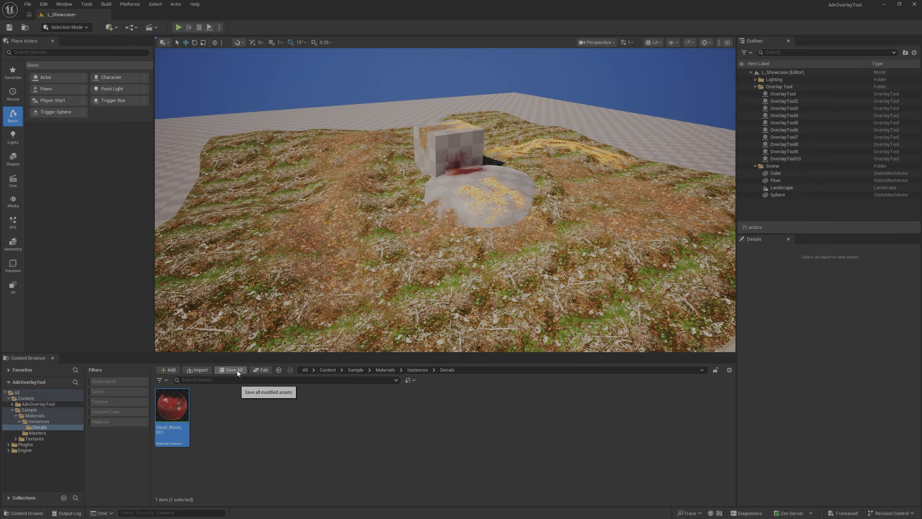
- Select OverlayTool4 and inspect the overlay meshes in the Wireframe and Lit Wireframe view modes
right_click_drag(363, 262, 544, 229)
left_click(468, 251)
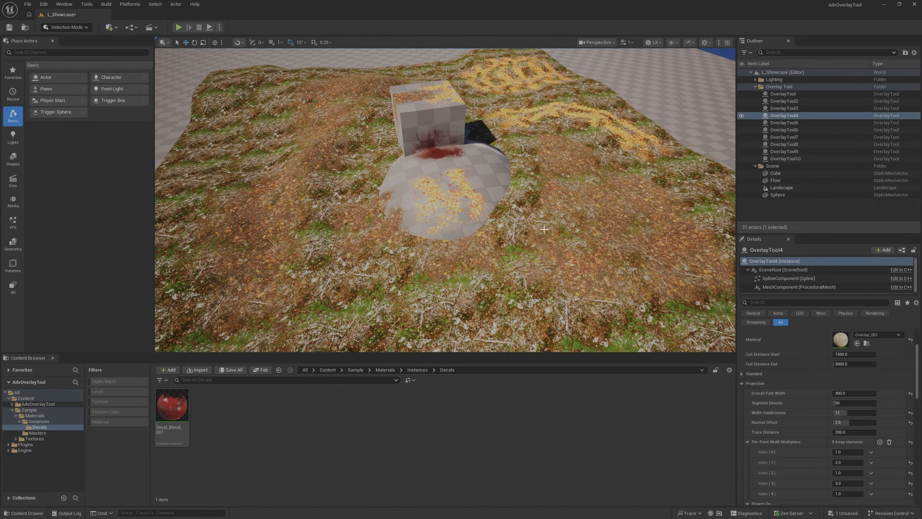
left_click(654, 43)
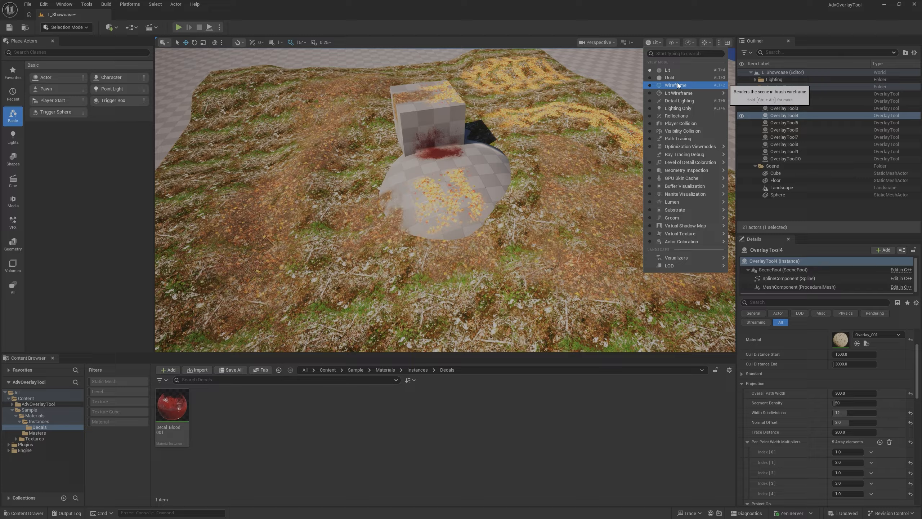
left_click(677, 82)
mouse_move(572, 167)
right_mouse_down()
mouse_move(501, 165)
mouse_move(628, 156)
mouse_move(565, 159)
right_mouse_up()
left_click(646, 42)
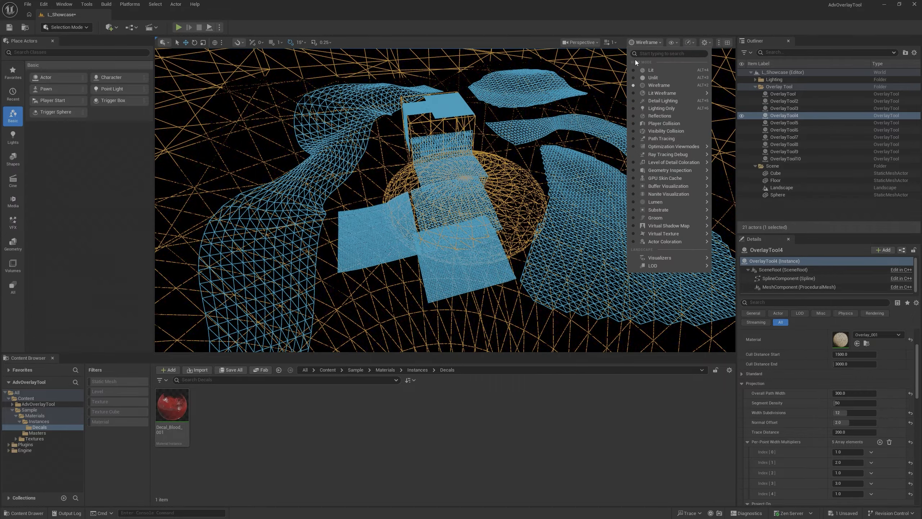
left_click(661, 95)
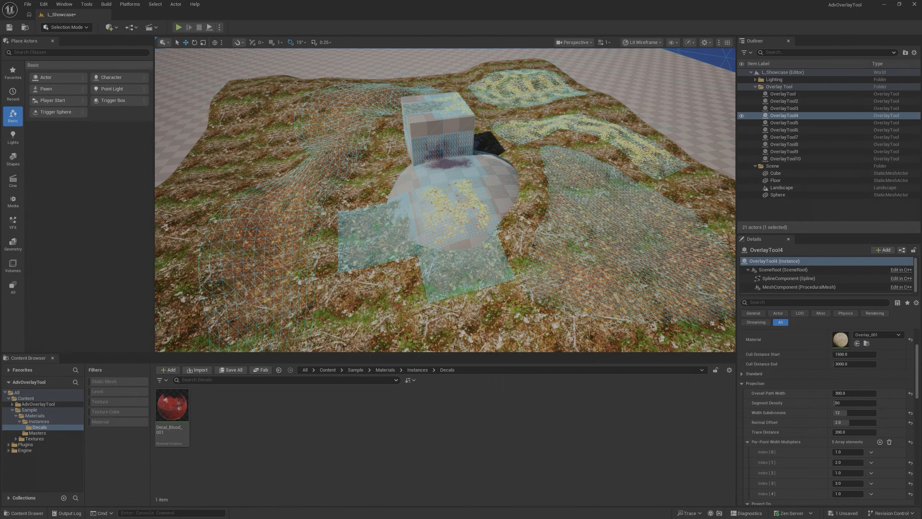
- Return the viewport to Wireframe and view all overlay meshes from above with the transform gizmo showing
left_click(639, 43)
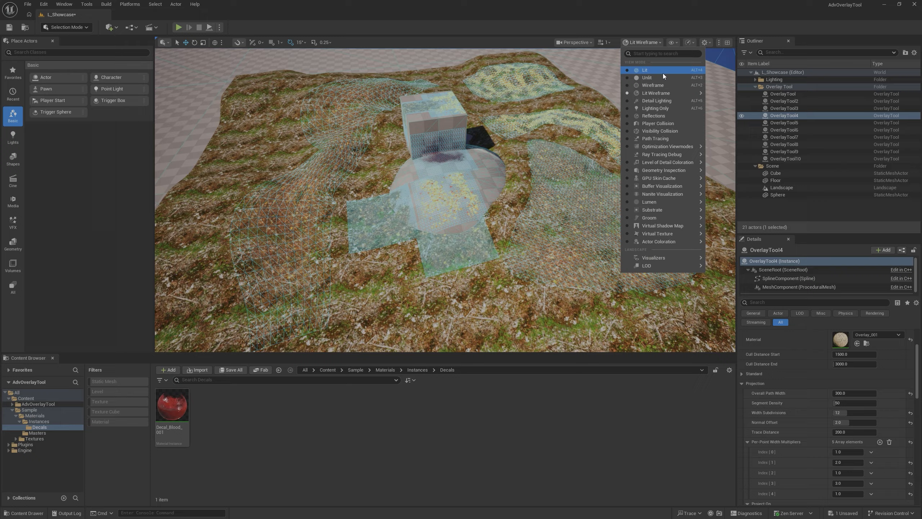
left_click(669, 84)
scroll(669, 84, "down", 5)
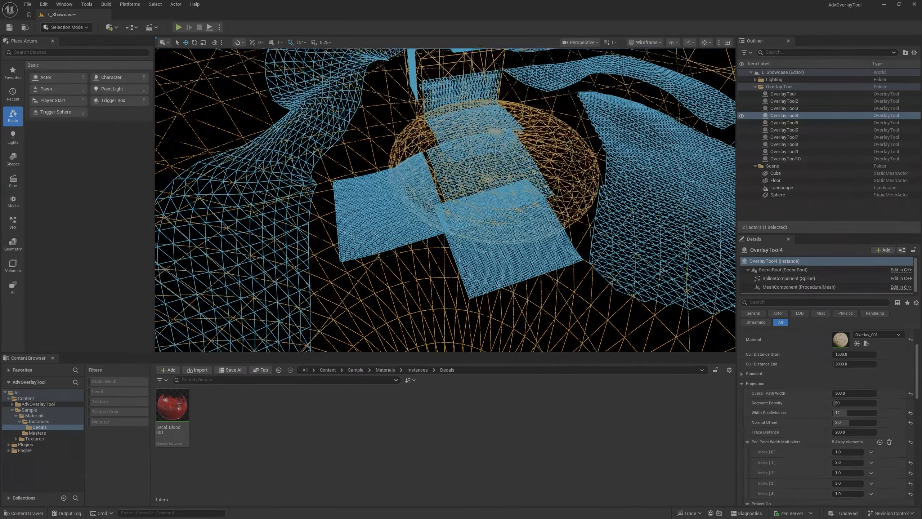
right_click_drag(445, 200, 486, 282)
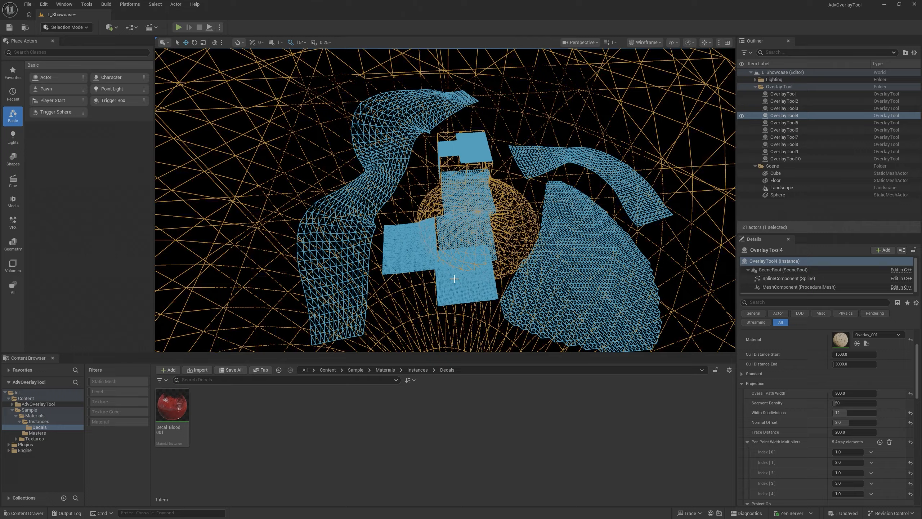
key("g")
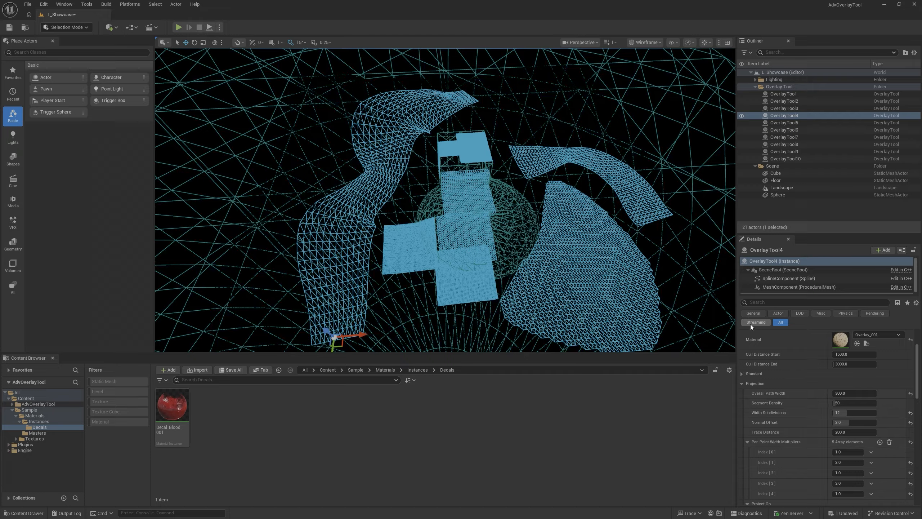
- Try different Segment Density values on OverlayTool4 and set it back to 50
left_click(747, 441)
left_click(835, 403)
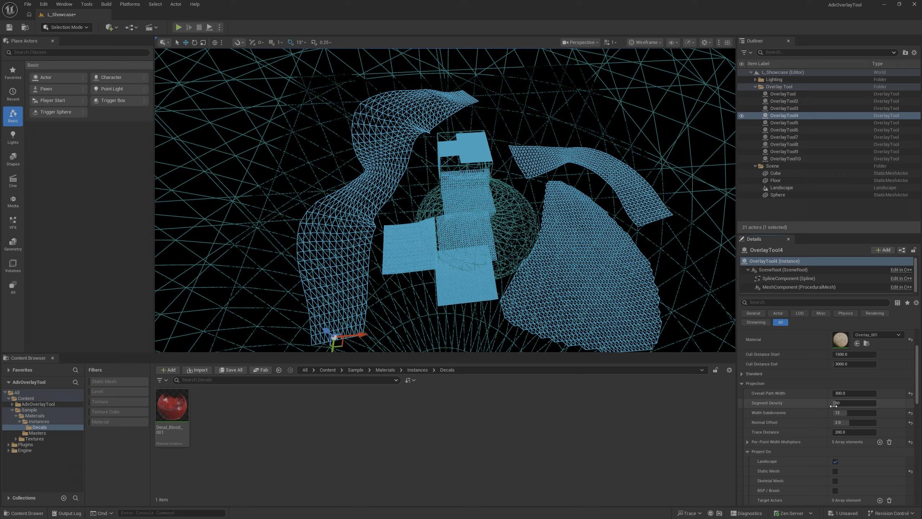
type("138")
key("Return")
mouse_move(843, 402)
left_mouse_down()
mouse_move(859, 403)
mouse_move(836, 403)
left_mouse_up()
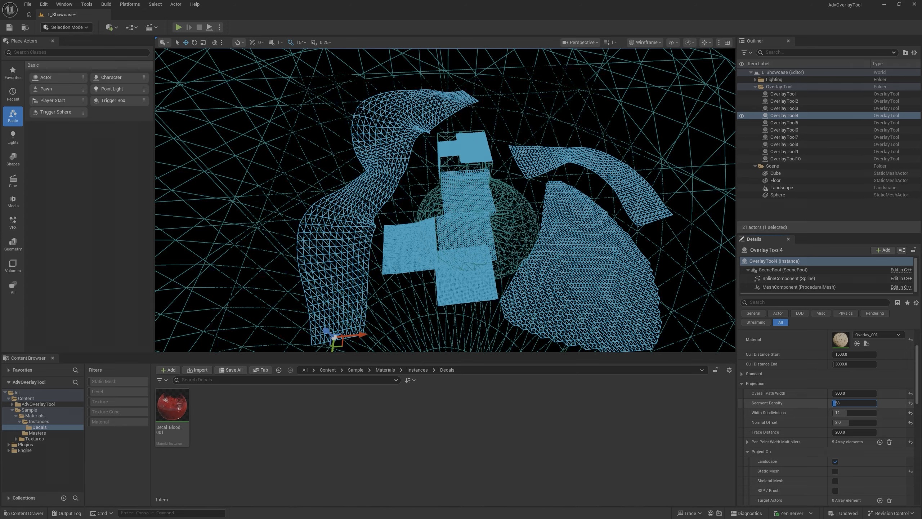
type("50")
key("Return")
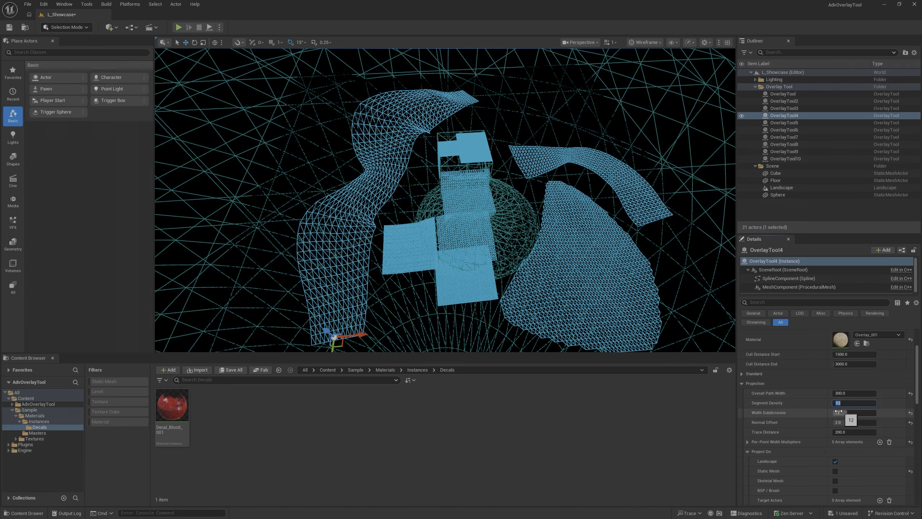
- Raise OverlayTool4's Width Subdivisions to compare the mesh density across the path, and set it back to 12
left_click_drag(847, 413, 867, 412)
left_click(848, 413)
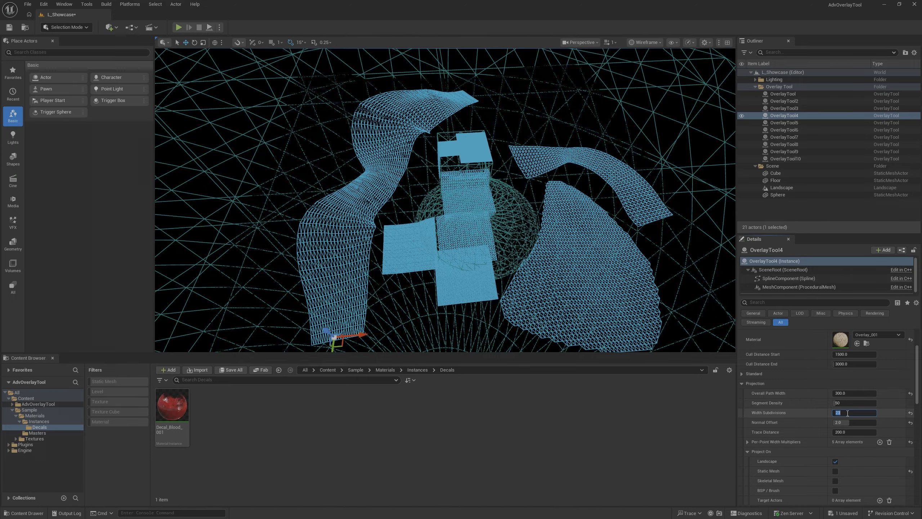
type("12")
key("Return")
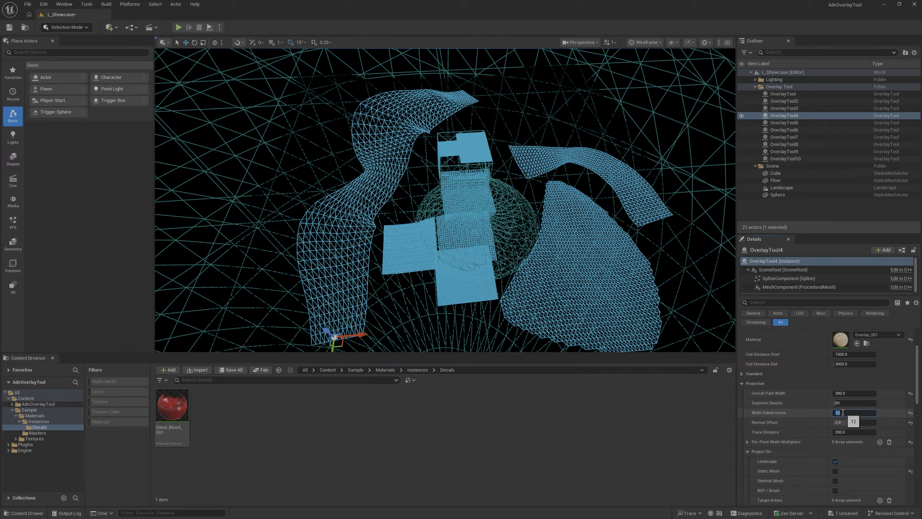
- Select OverlayTool, lower its Segment Density to 2 to compare the mesh, and set it back to 100
left_click(400, 253)
key("f")
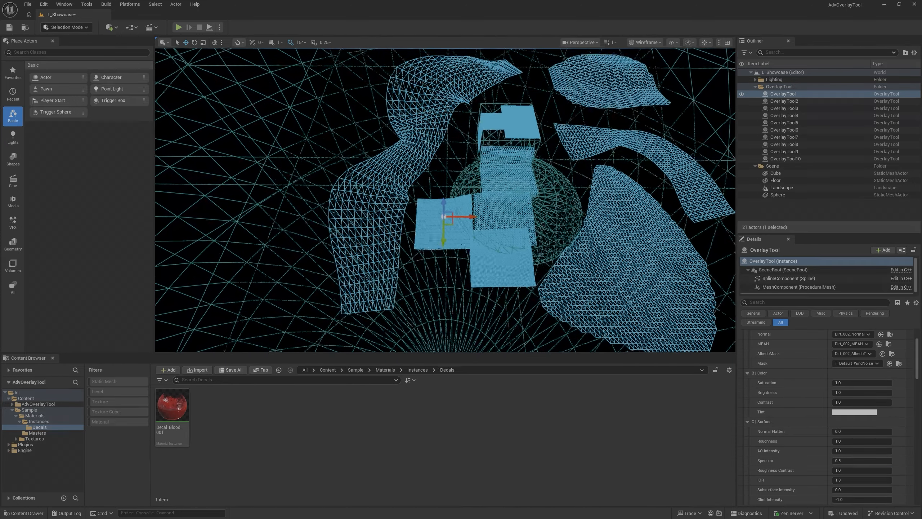
scroll(763, 365, "up", 6)
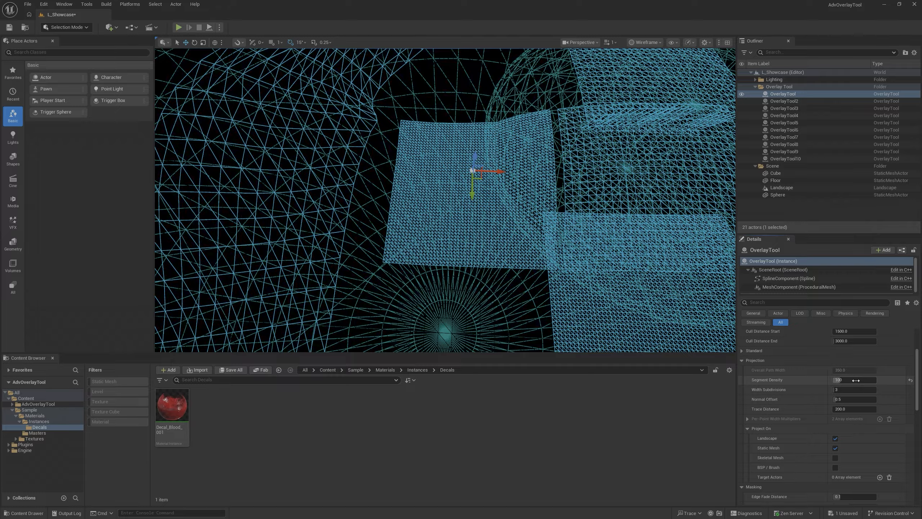
left_click_drag(857, 380, 842, 380)
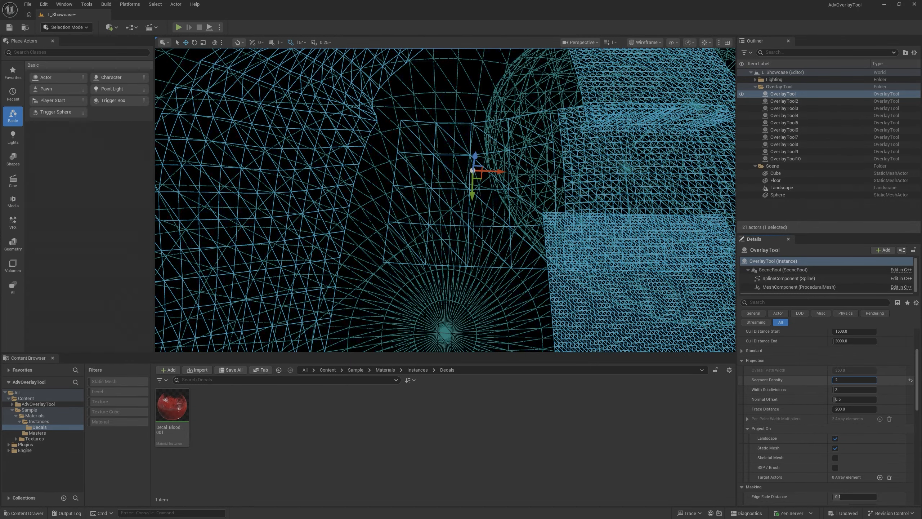
type("100")
key("Return")
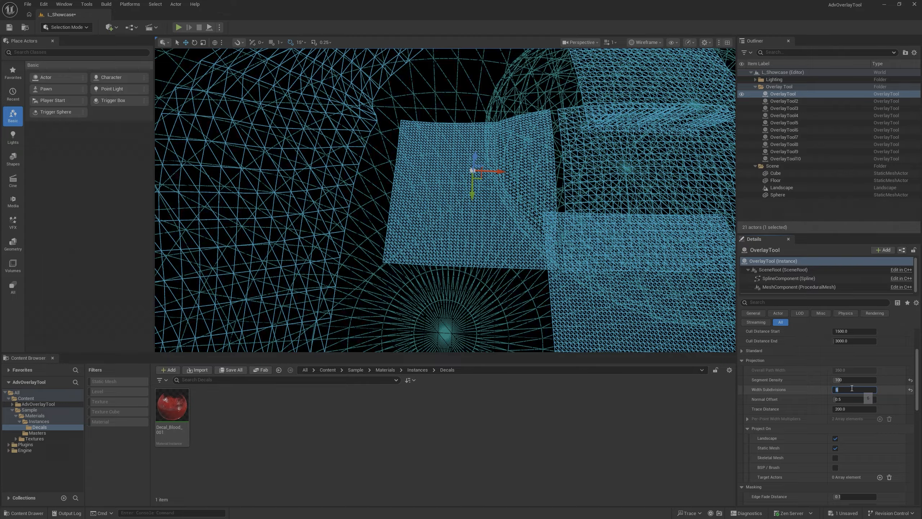
- Select OverlayTool3, the large closed area beside the sphere, and set its Width Subdivisions to 3
right_click_drag(460, 274, 522, 272)
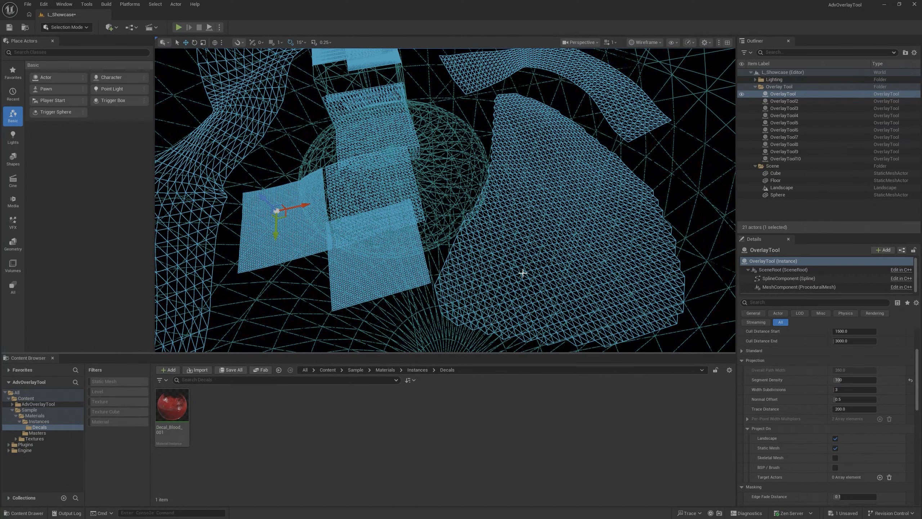
left_click(529, 249)
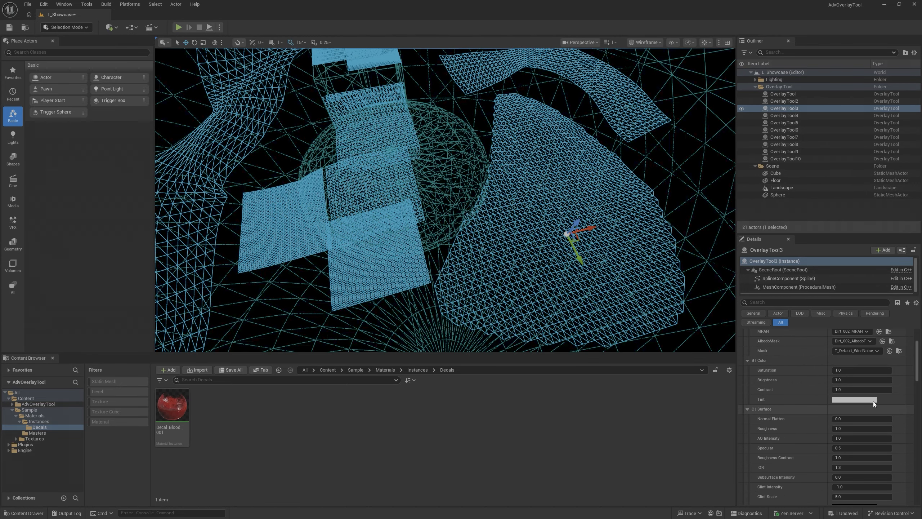
scroll(769, 379, "up", 2)
scroll(743, 371, "down", 5)
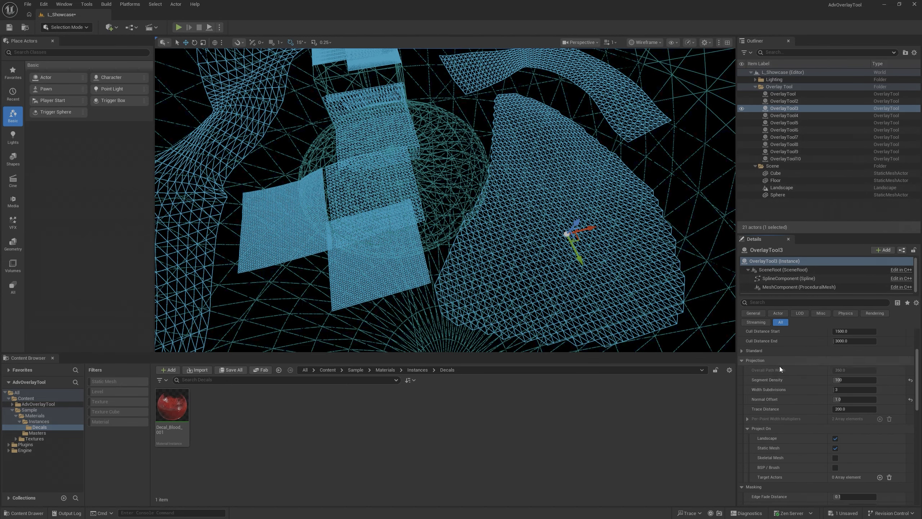
left_click(842, 390)
type("3")
key("Return")
- Try changing OverlayTool3's Segment Density and undo the edit
left_click_drag(845, 380, 846, 380)
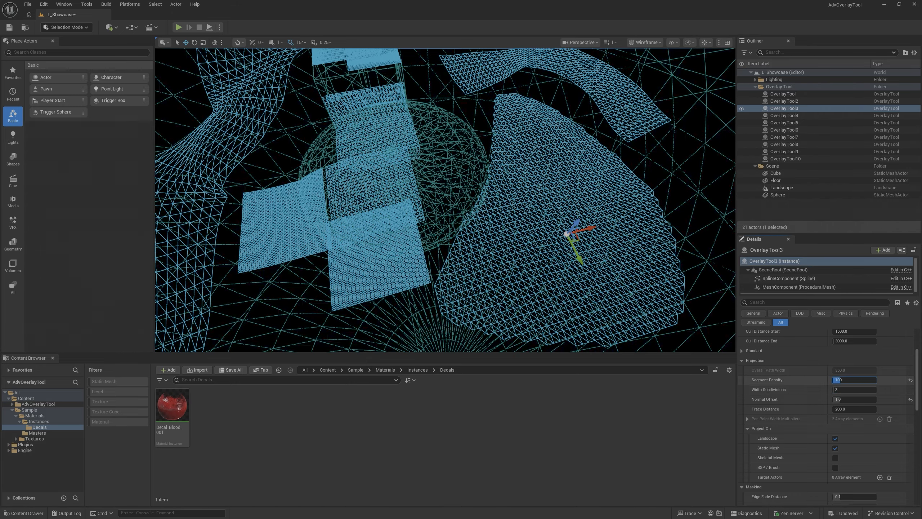
key("ctrl+z")
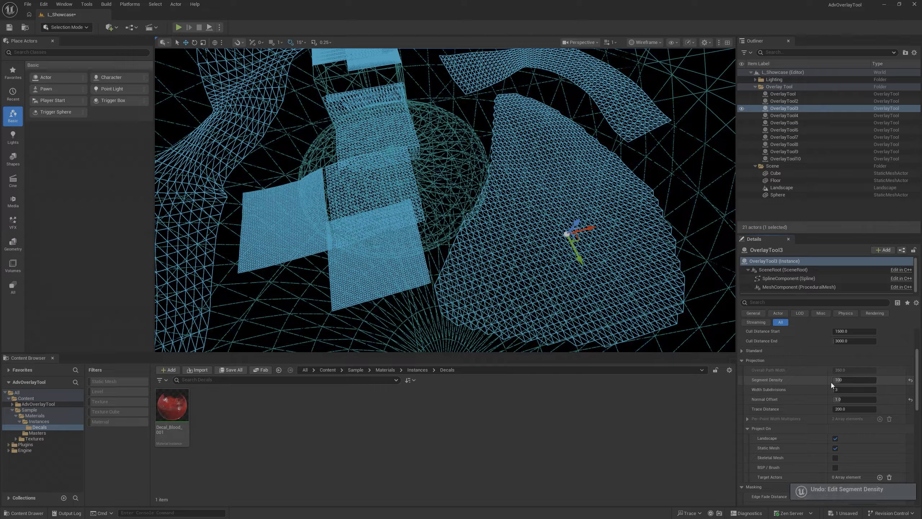
left_click(849, 382)
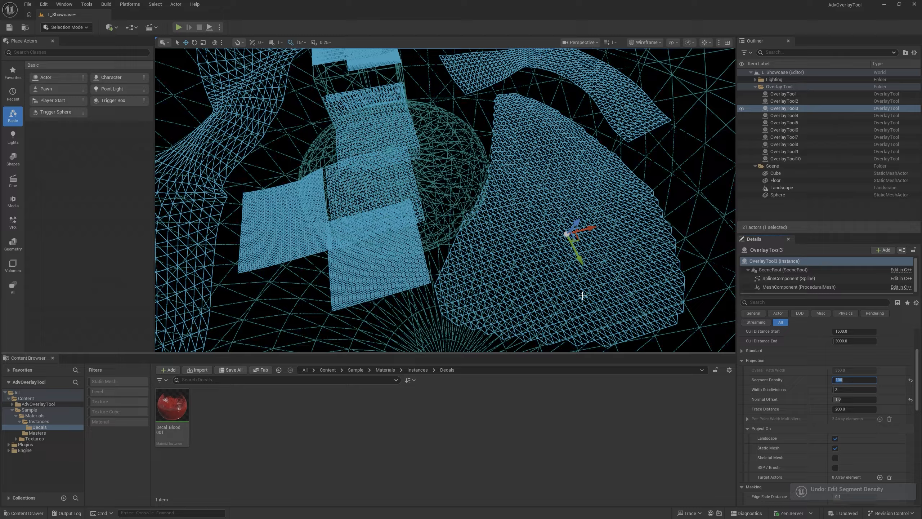
- Inspect OverlayTool3's wireframe mesh up close and switch the viewport to Lit
right_click_drag(570, 298, 566, 265)
key("w")
key("s")
key("w")
left_click(645, 43)
left_click(655, 68)
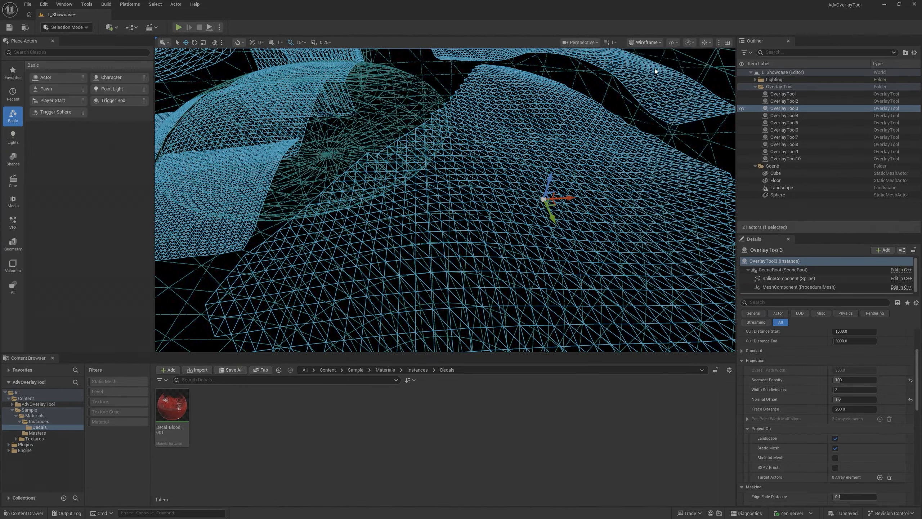
- Lower OverlayTool3's Segment Density to compare how the leaves cover the ground, and set it back to 100
right_click_drag(588, 203, 608, 207)
left_click_drag(847, 381, 840, 380)
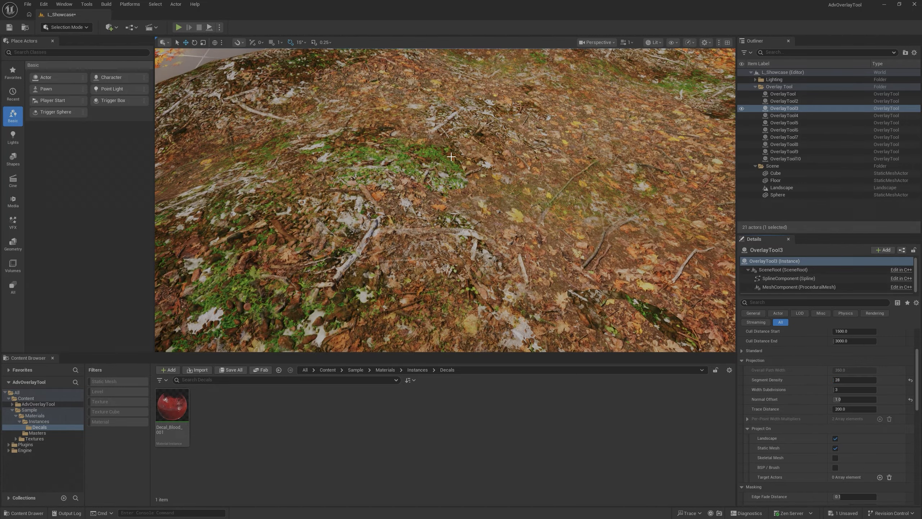
key("Return")
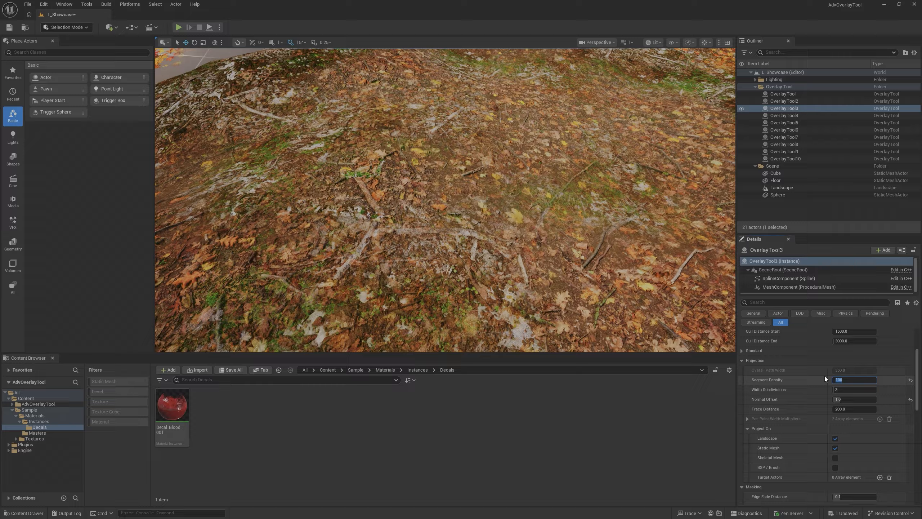
- View the whole overlay scene from above and switch the viewport to Lit Wireframe
key("s")
mouse_move(545, 232)
right_mouse_down()
mouse_move(501, 240)
mouse_move(448, 223)
mouse_move(505, 232)
mouse_move(546, 219)
right_mouse_up()
key("a")
key("d")
key("a")
left_click(652, 42)
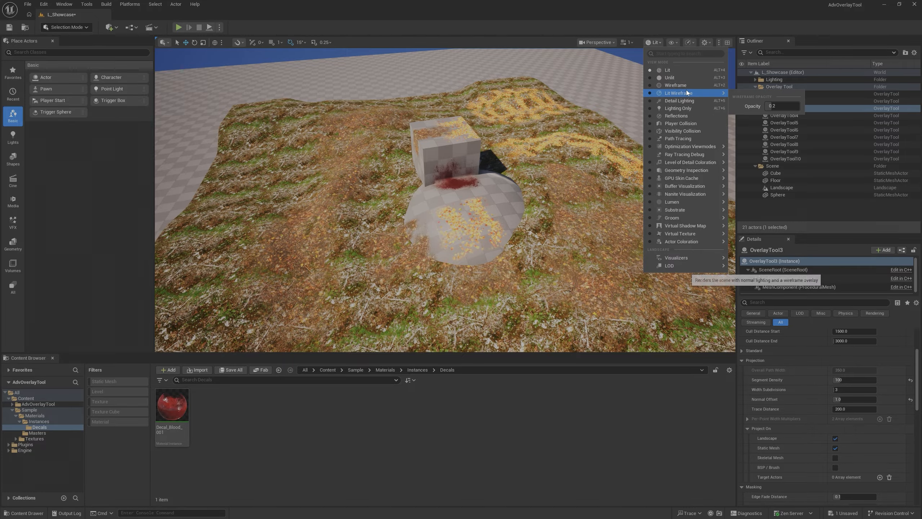
left_click(685, 90)
- Examine the overlay meshes from varying distances and return the viewport to Lit
key("s")
right_click_drag(445, 194, 446, 156)
key("w")
key("s")
key("w")
key("s")
key("w")
left_click(641, 42)
left_click(653, 62)
key("q")
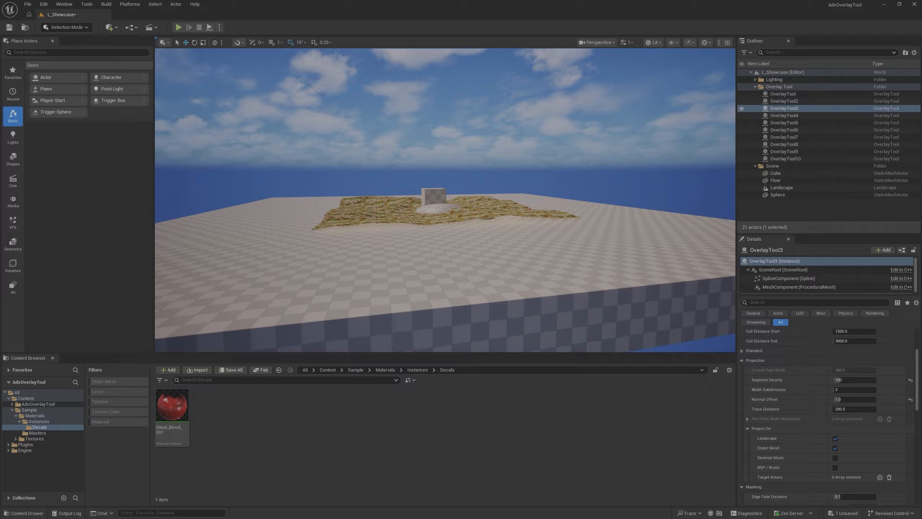
- Select the leaf overlay patch lying on the landscape beside the sphere
key("w")
right_click_drag(445, 157, 430, 155)
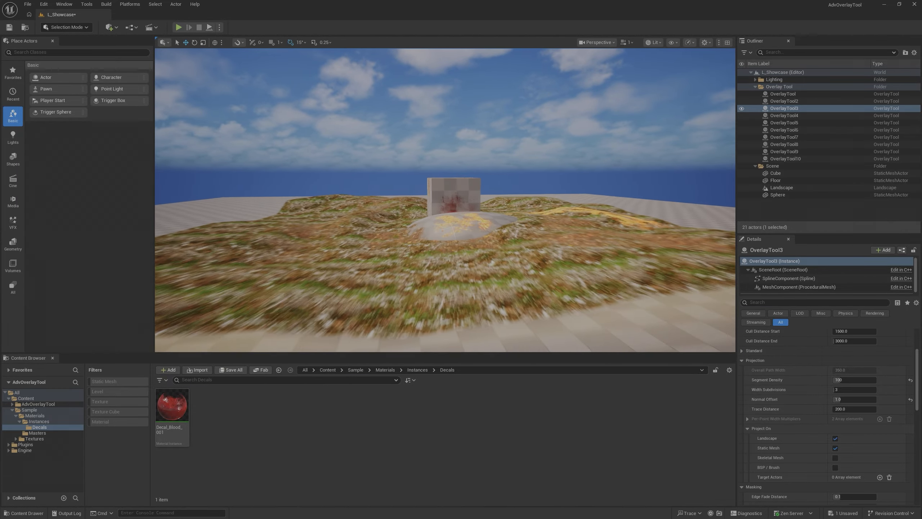
left_click(437, 285)
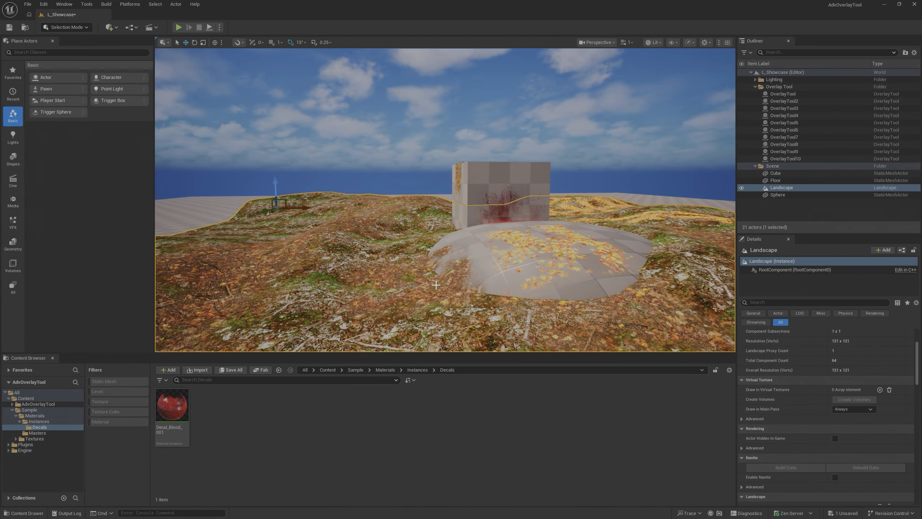
left_click(447, 280)
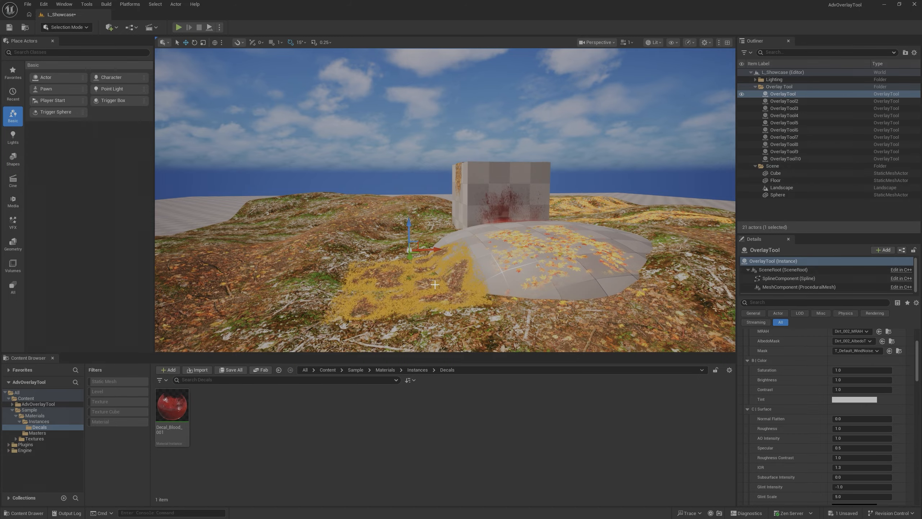
- Examine how the overlays cover the landscape, sphere and cube from a distance and from above, with the editor gizmos hidden
key("f")
key("g")
right_click_drag(436, 279, 430, 285)
key("s")
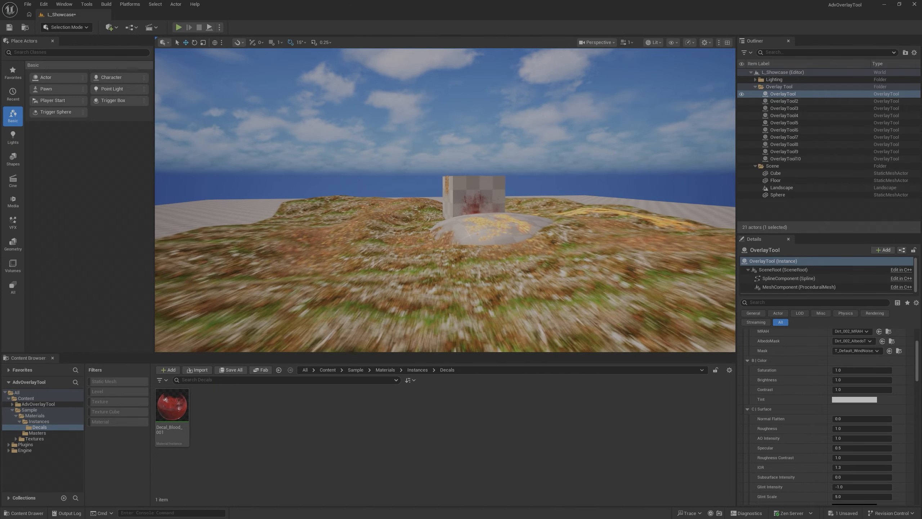
key("w")
right_click_drag(431, 285, 441, 315)
key("e")
key("s")
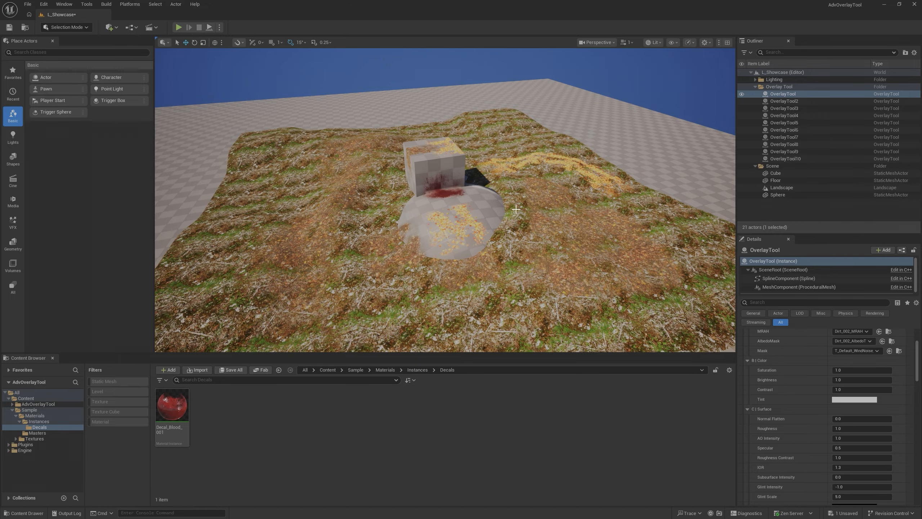
key("a")
right_click_drag(437, 263, 433, 264)
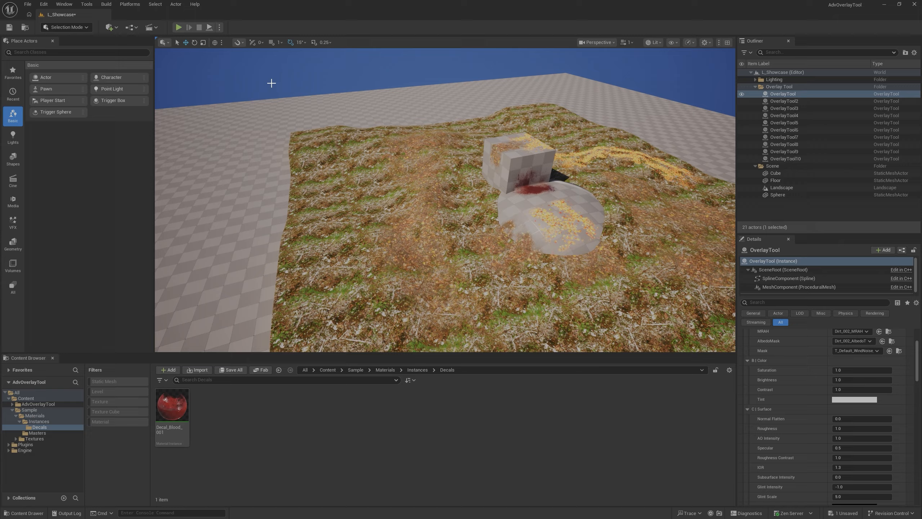
- Find the Overlay Tool actor by searching for "overlay" and place a new one on the landscape away from the cube and sphere
left_click(108, 27)
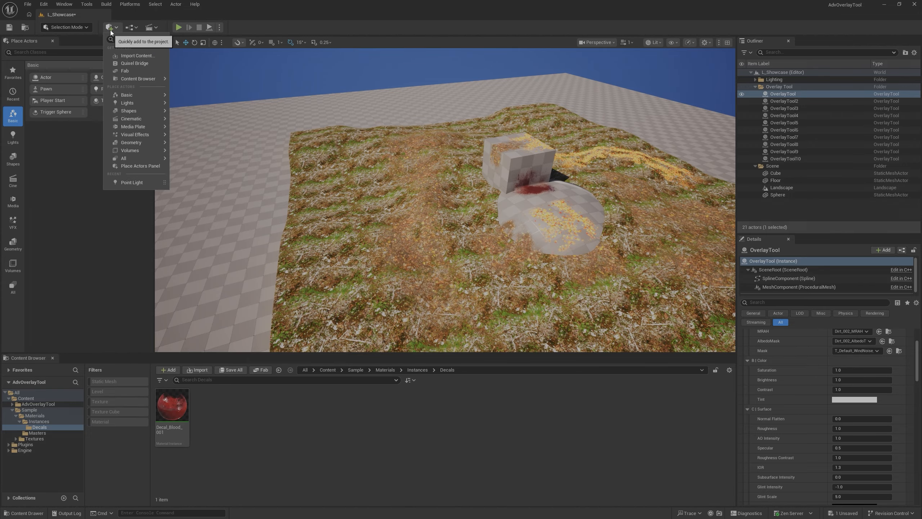
type("overlay")
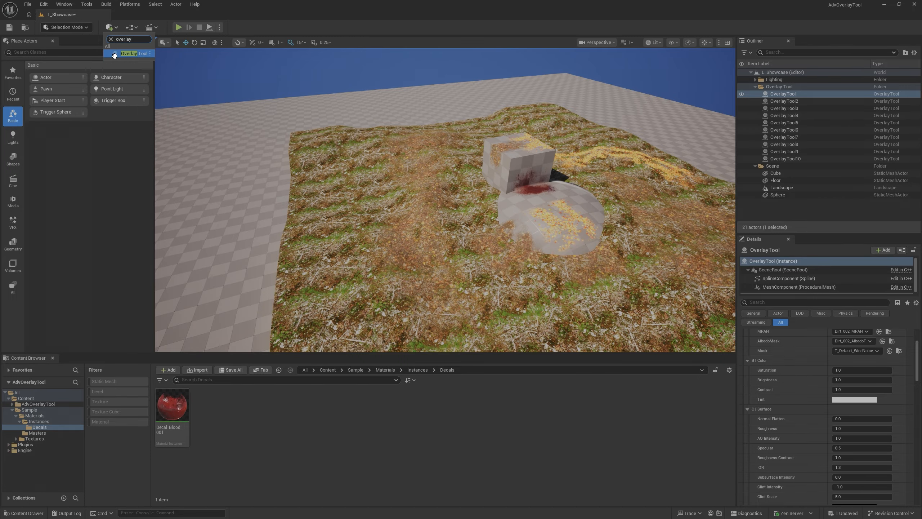
left_click_drag(115, 55, 338, 248)
right_click_drag(341, 239, 330, 251)
scroll(829, 386, "up", 3)
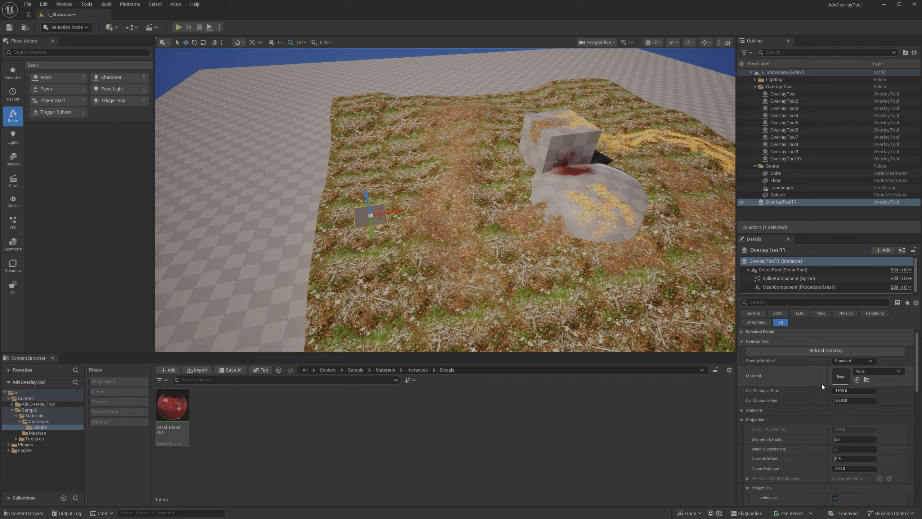
- Try the Spline Path overlay method on the new overlay actor and set its Overlay Method to Spline Volume
left_click(851, 361)
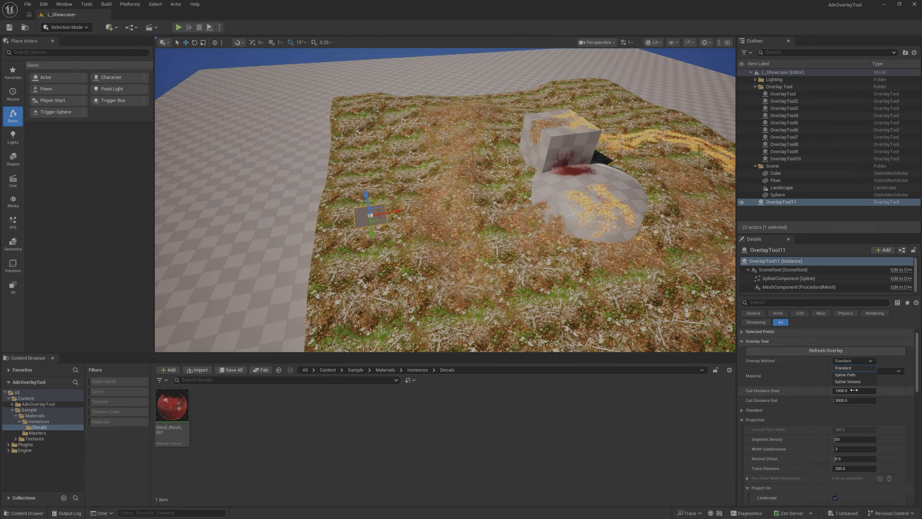
left_click(850, 375)
left_click(851, 361)
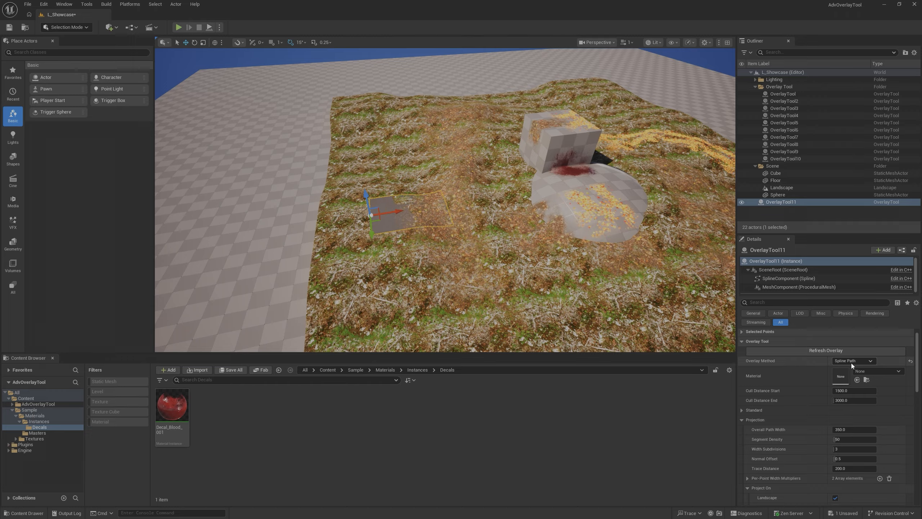
left_click(855, 381)
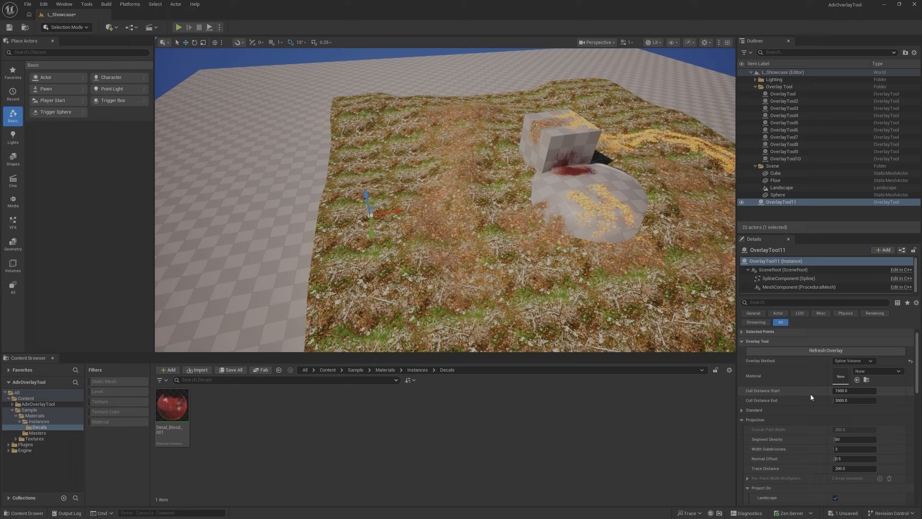